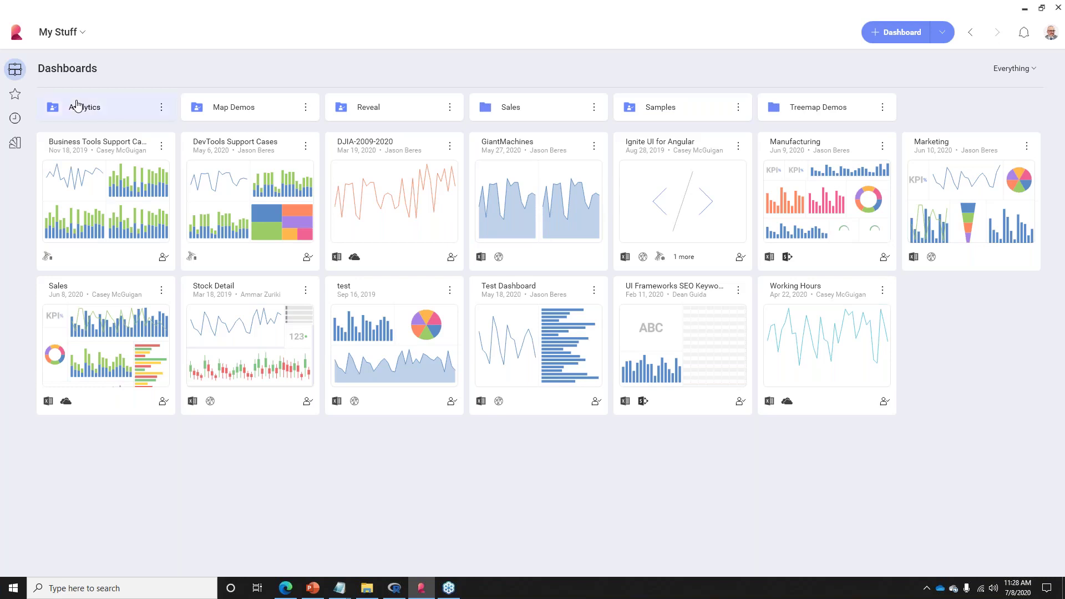
- Look through the Python folder inside the Analytics folder and return to the main Dashboards list
{"action": "left_click", "coordinate": [76, 106]}
{"action": "left_click", "coordinate": [249, 110]}
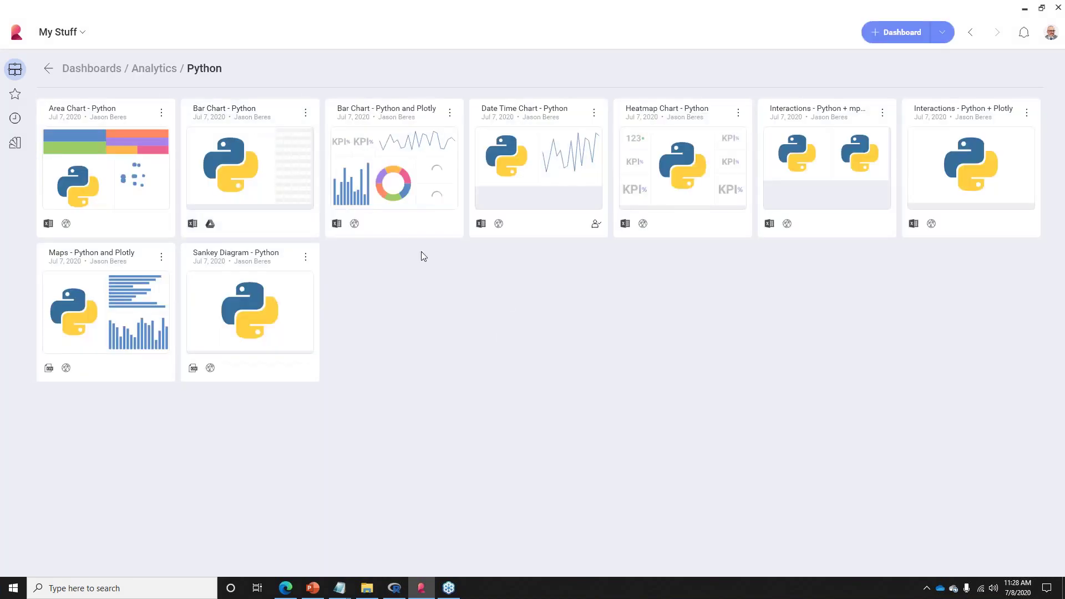
{"action": "left_click", "coordinate": [91, 68]}
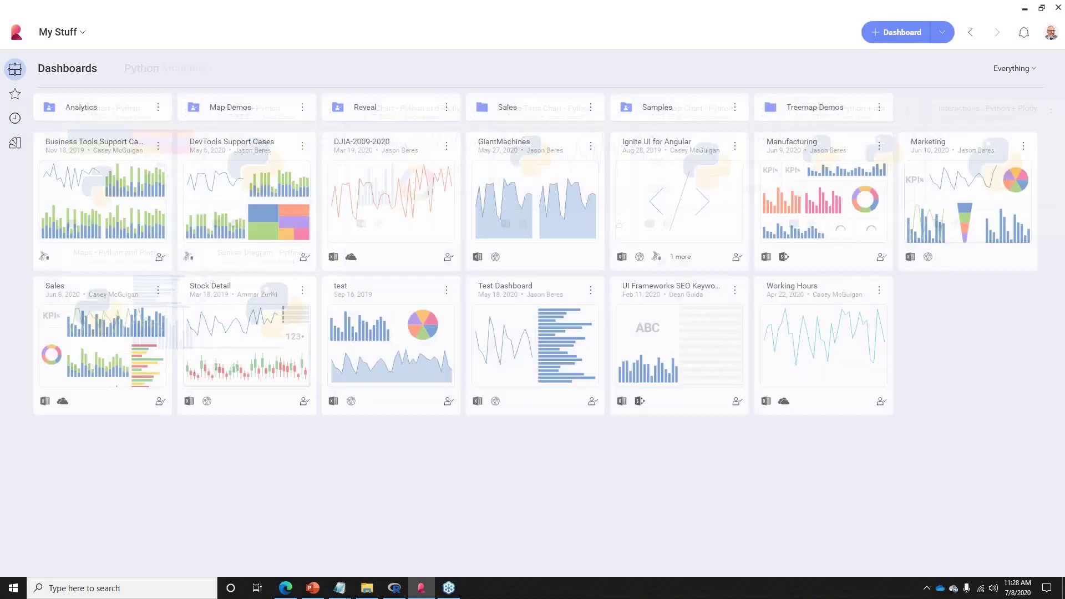
- Open the Manufacturing dashboard and view its Save As dialog without saving a copy
{"action": "left_click", "coordinate": [813, 219]}
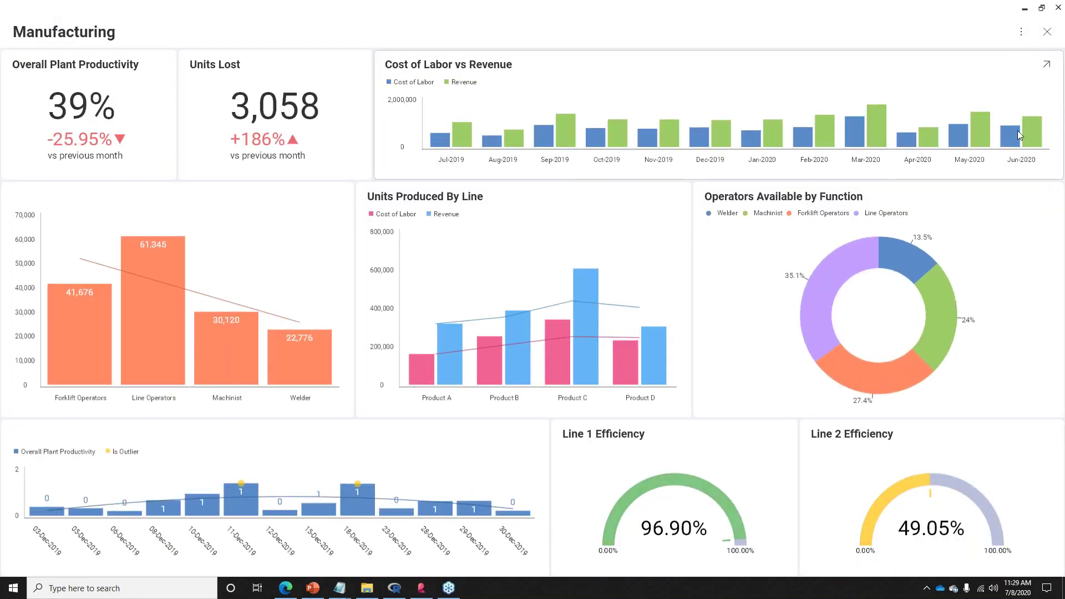
{"action": "left_click", "coordinate": [1020, 32]}
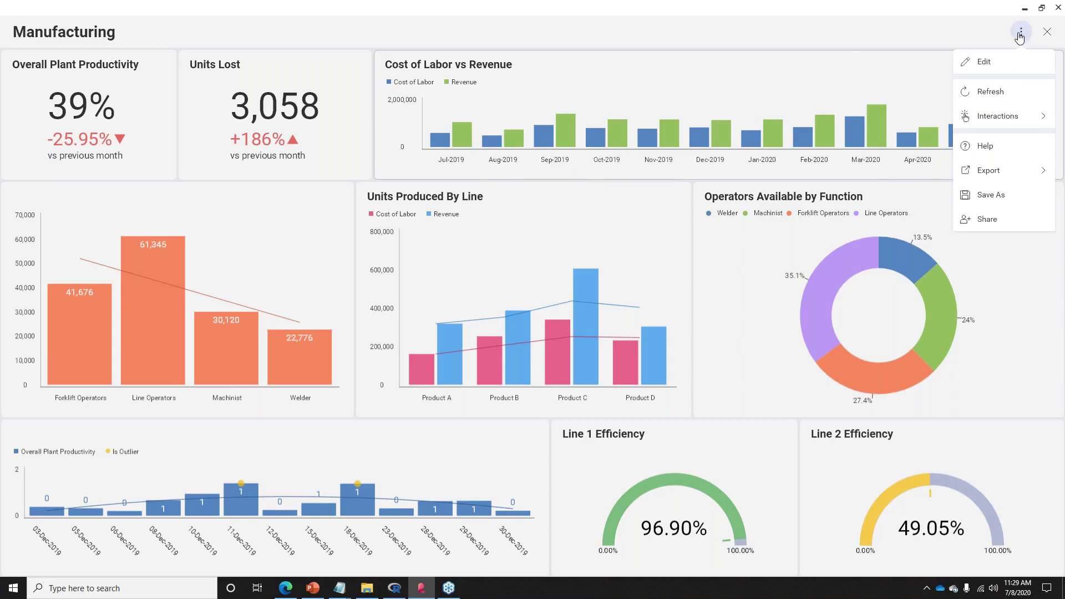
{"action": "left_click", "coordinate": [991, 195]}
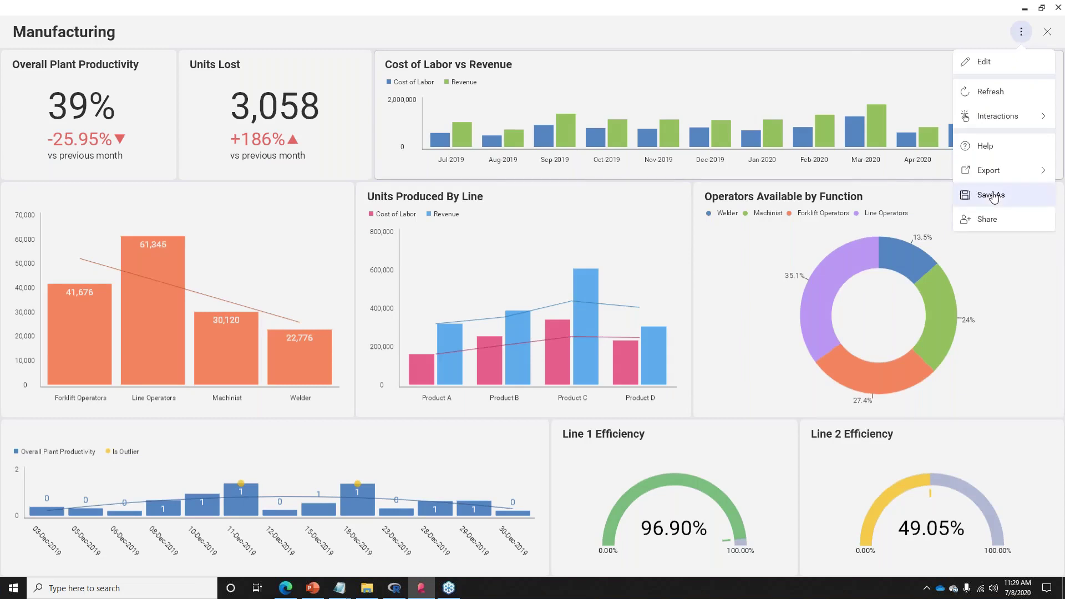
{"action": "left_click", "coordinate": [742, 101]}
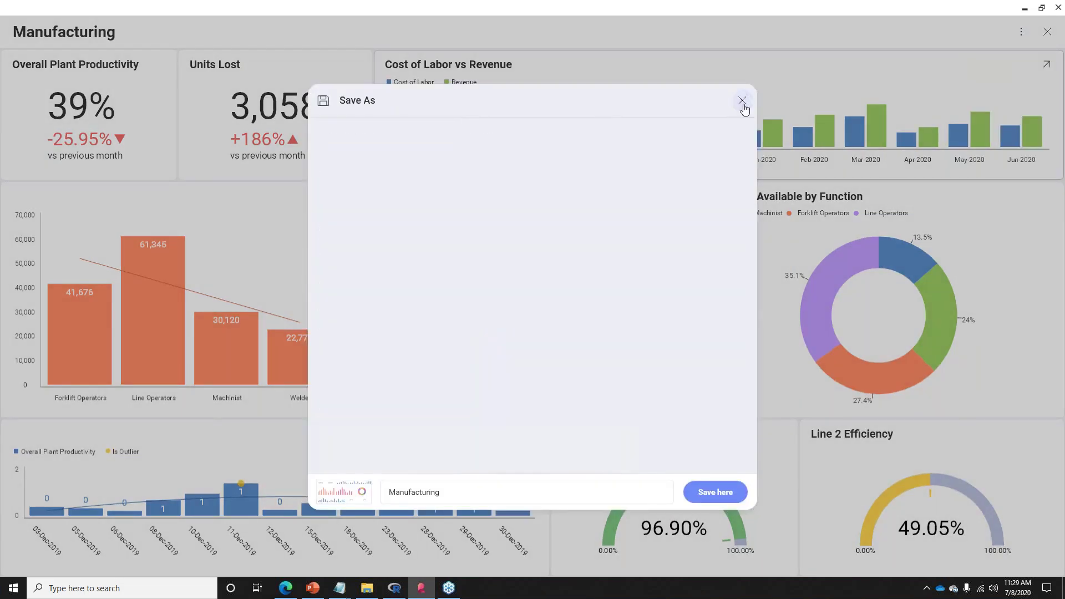
- Review the Manufacturing dashboard's export formats, close it, and check the options for adding items to the dashboard list
{"action": "left_click", "coordinate": [1021, 31]}
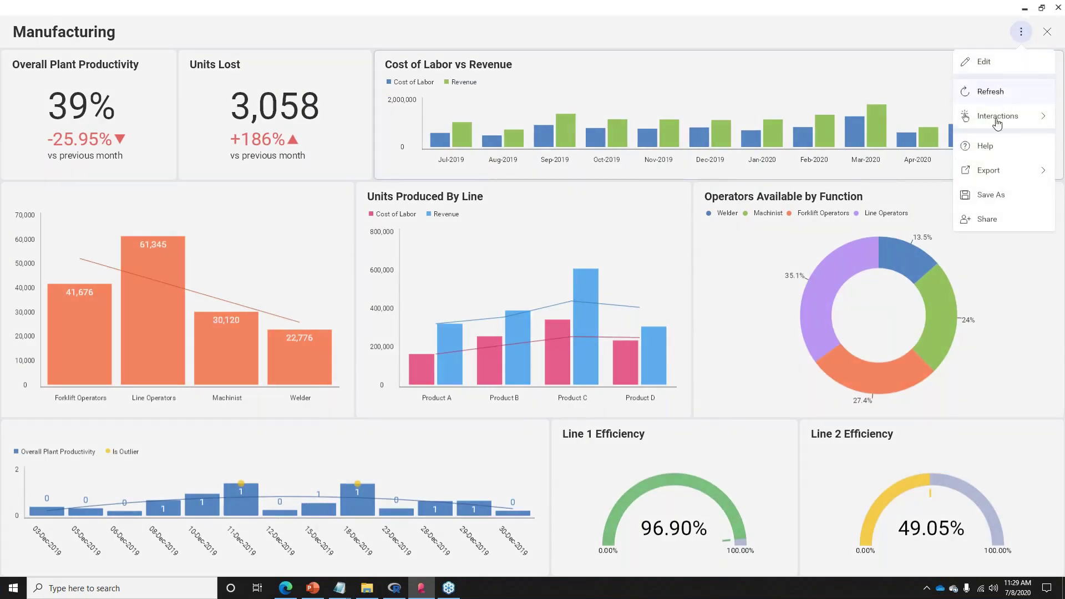
{"action": "left_click", "coordinate": [977, 176]}
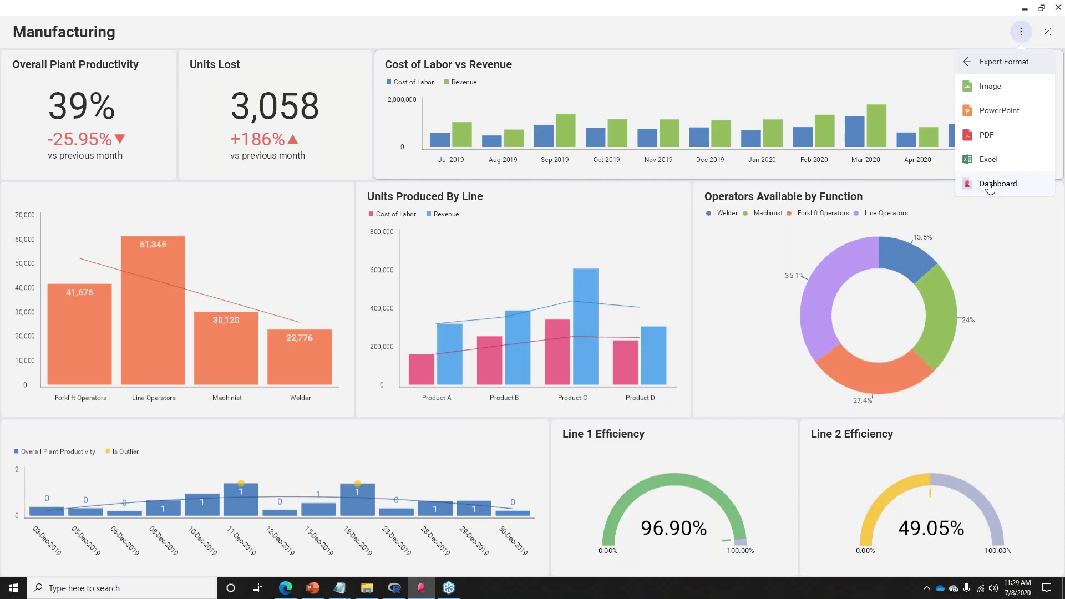
{"action": "left_click", "coordinate": [989, 185]}
{"action": "left_click", "coordinate": [1047, 32]}
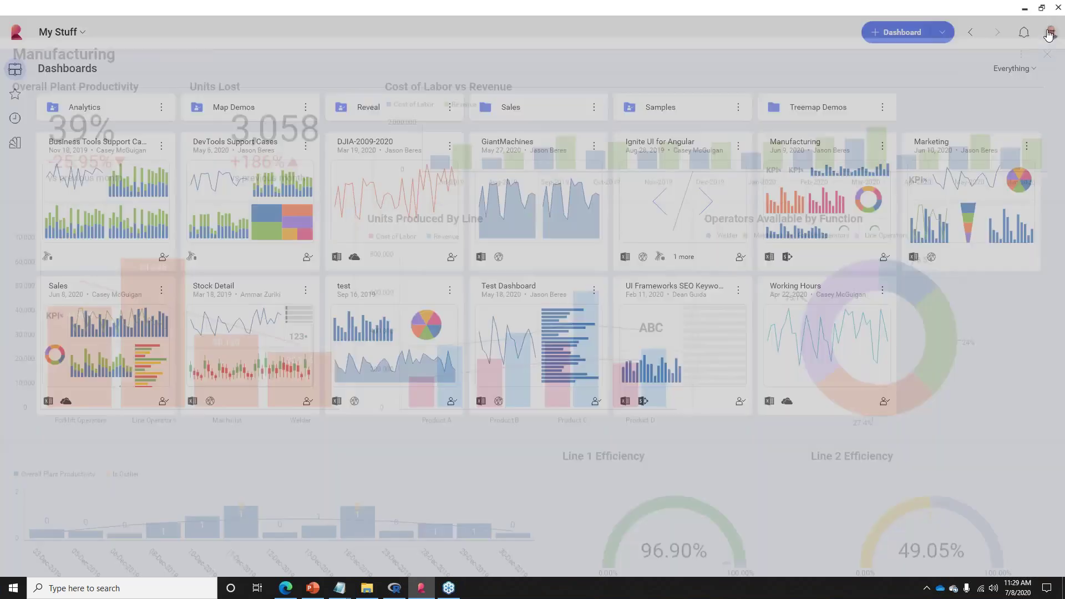
{"action": "left_click", "coordinate": [942, 31]}
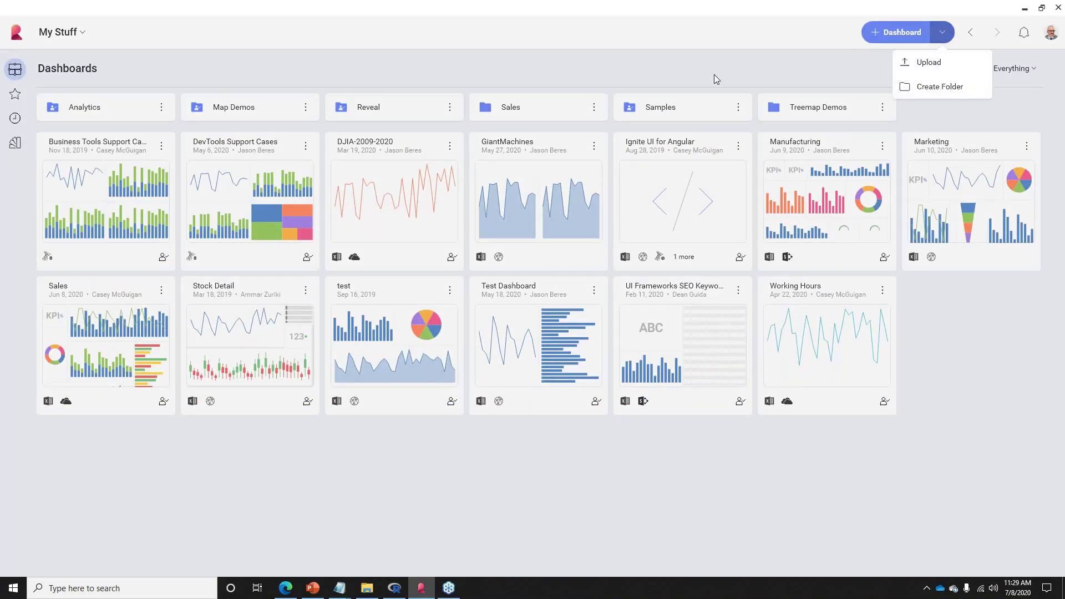
{"action": "left_click", "coordinate": [531, 66]}
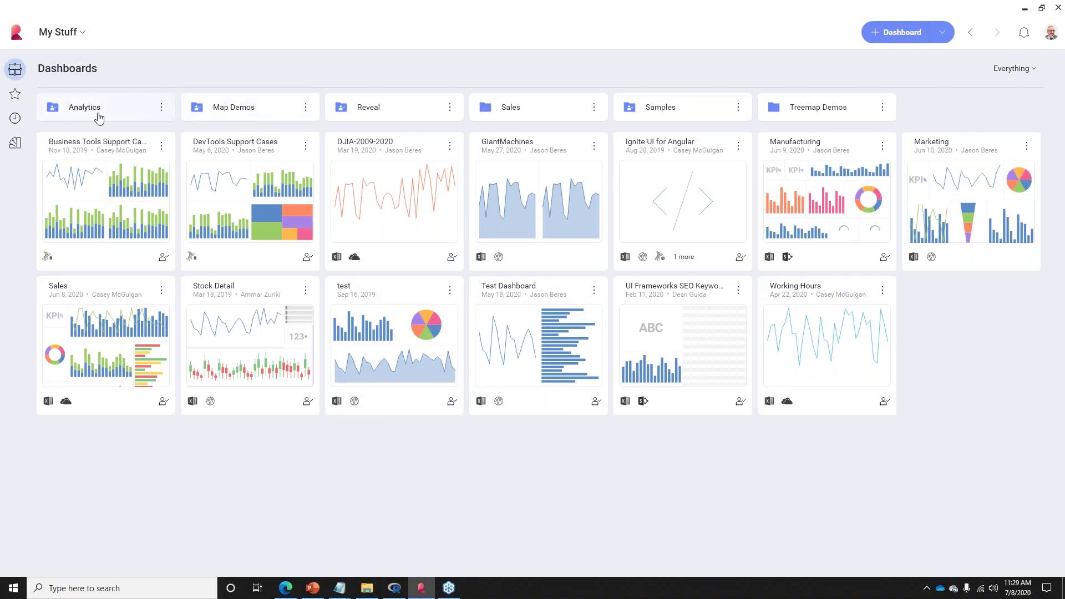
- In the Map Demos dashboard Artist Sales by Region, drill the Global Sales by Field treemap down to Plastic and back up
{"action": "left_click", "coordinate": [186, 115]}
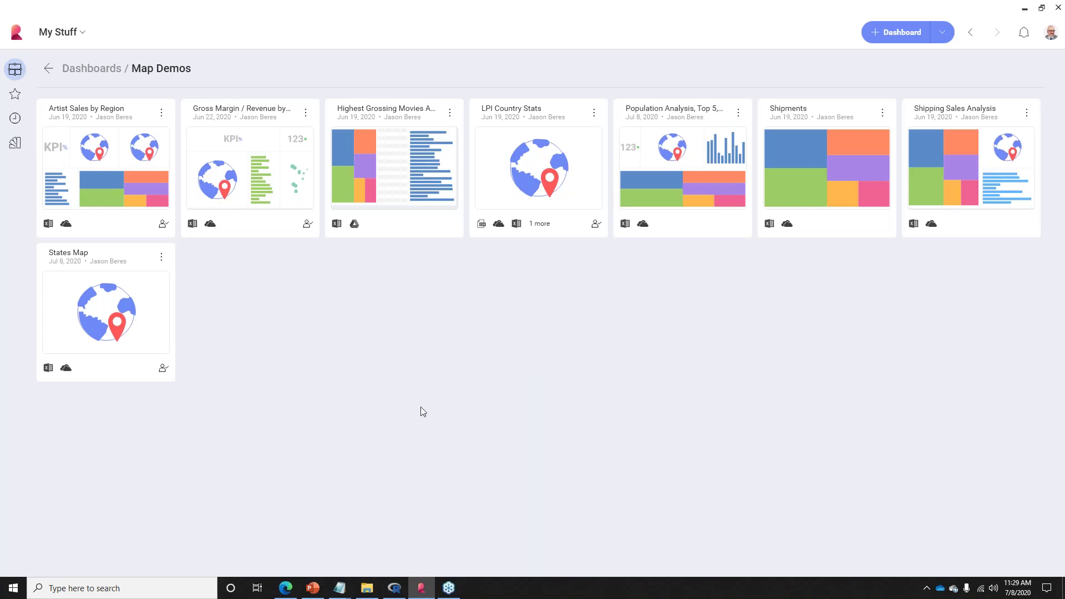
{"action": "left_click", "coordinate": [106, 163]}
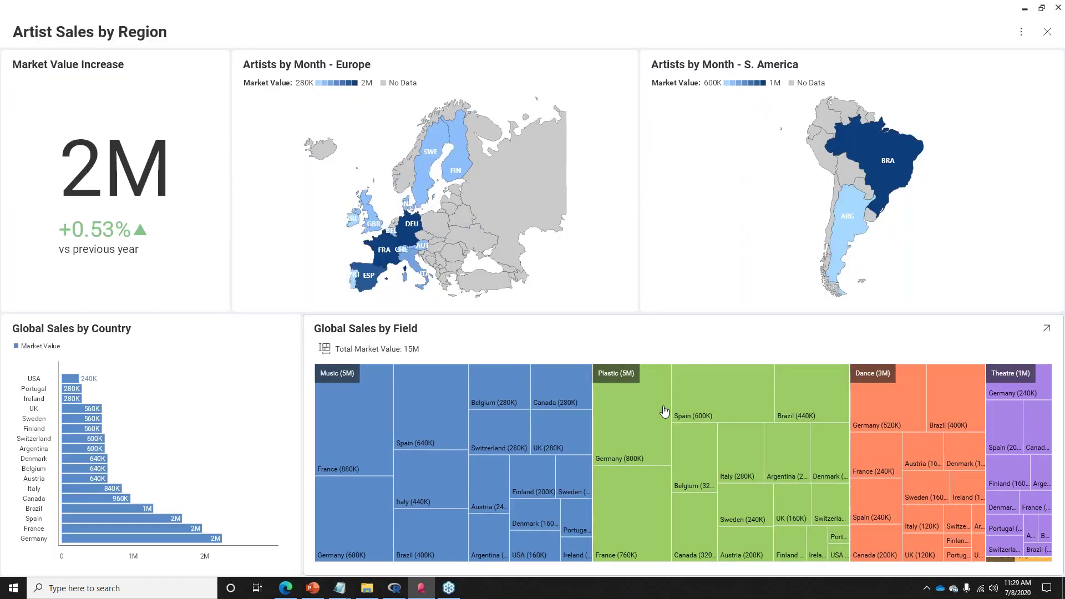
{"action": "left_click", "coordinate": [642, 423]}
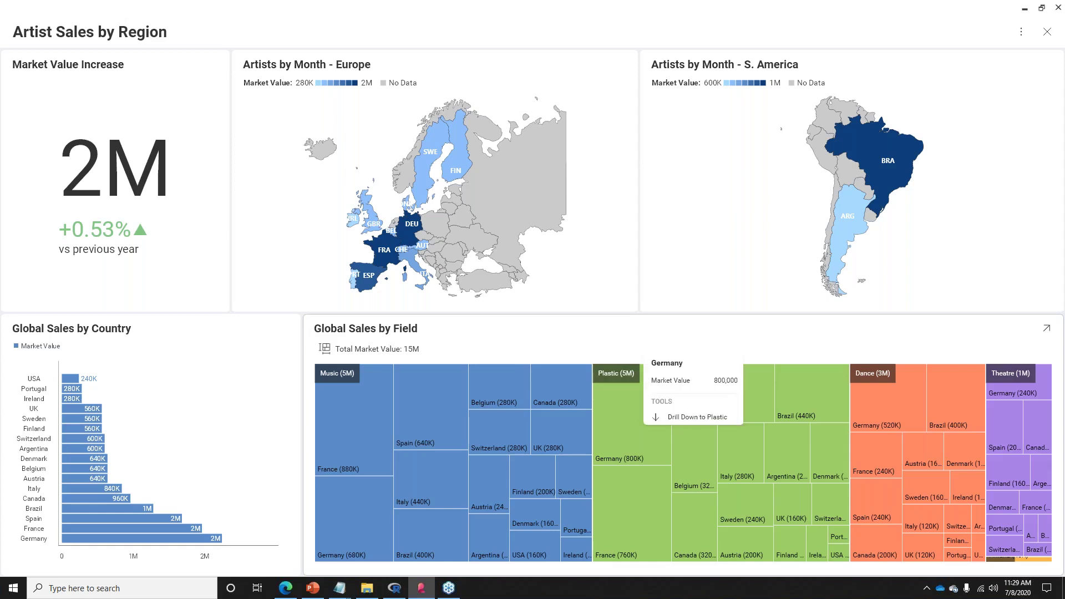
{"action": "left_click", "coordinate": [657, 417]}
{"action": "left_click", "coordinate": [630, 428]}
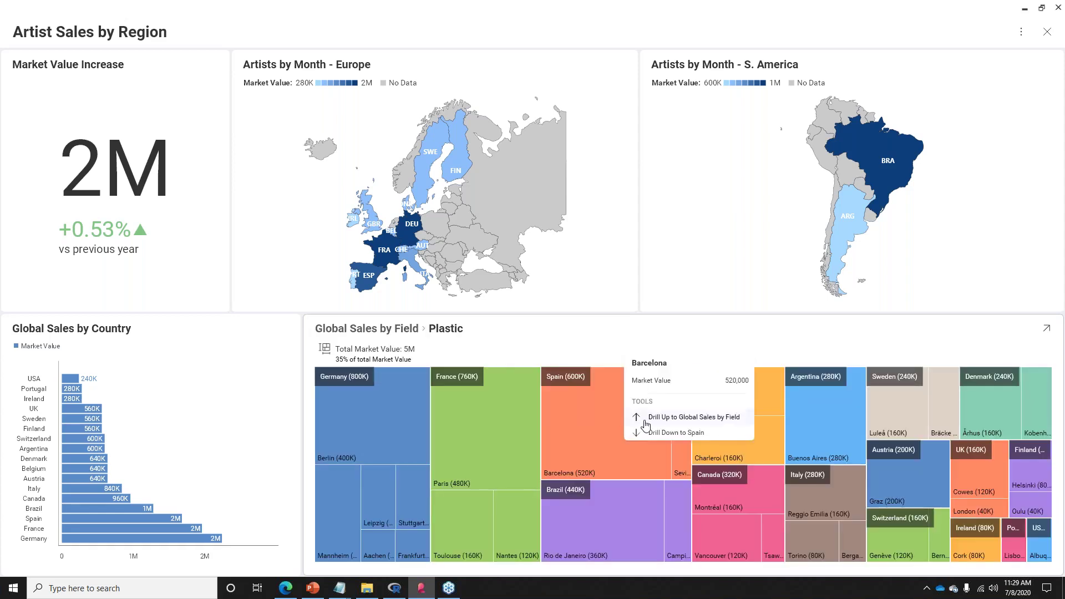
{"action": "left_click", "coordinate": [644, 426]}
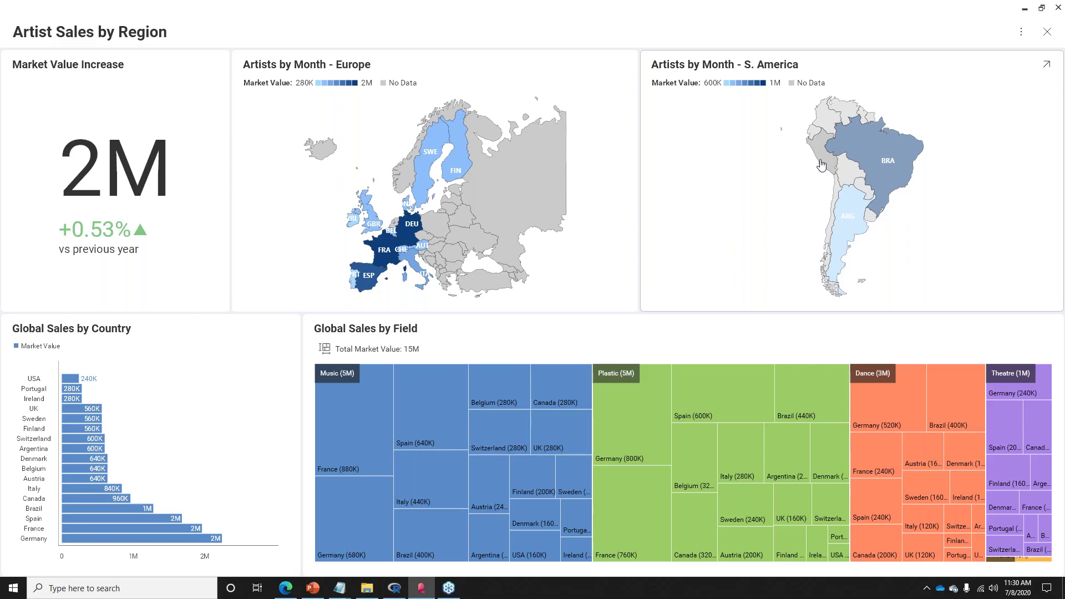
{"action": "left_click", "coordinate": [1047, 31]}
- Open the Population by State map of the Population Analysis, Top 5,000 Cities dashboard for editing
{"action": "left_click", "coordinate": [715, 177]}
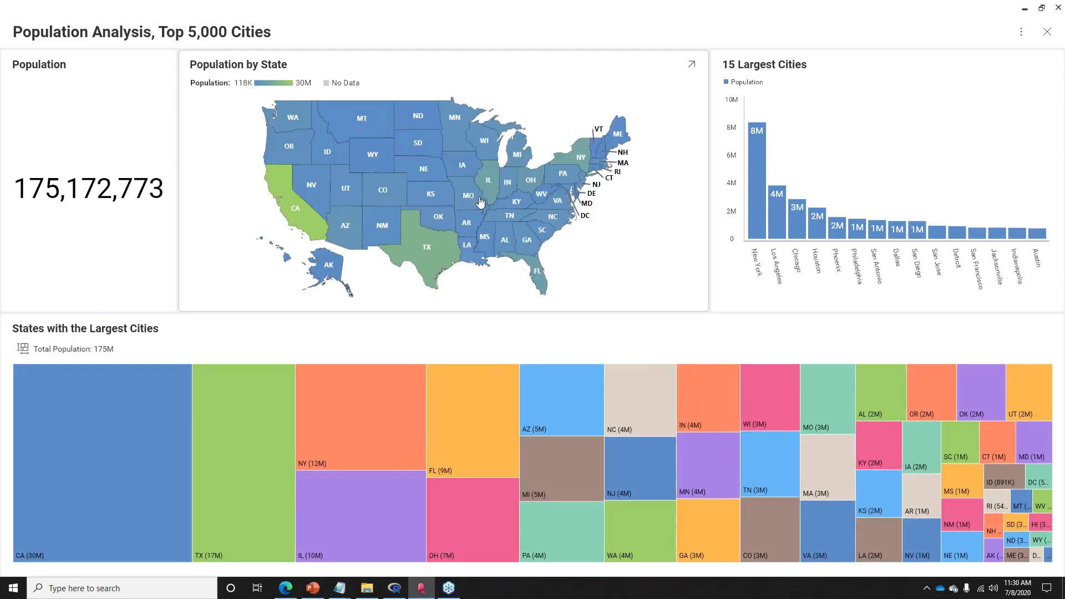
{"action": "left_click", "coordinate": [691, 65]}
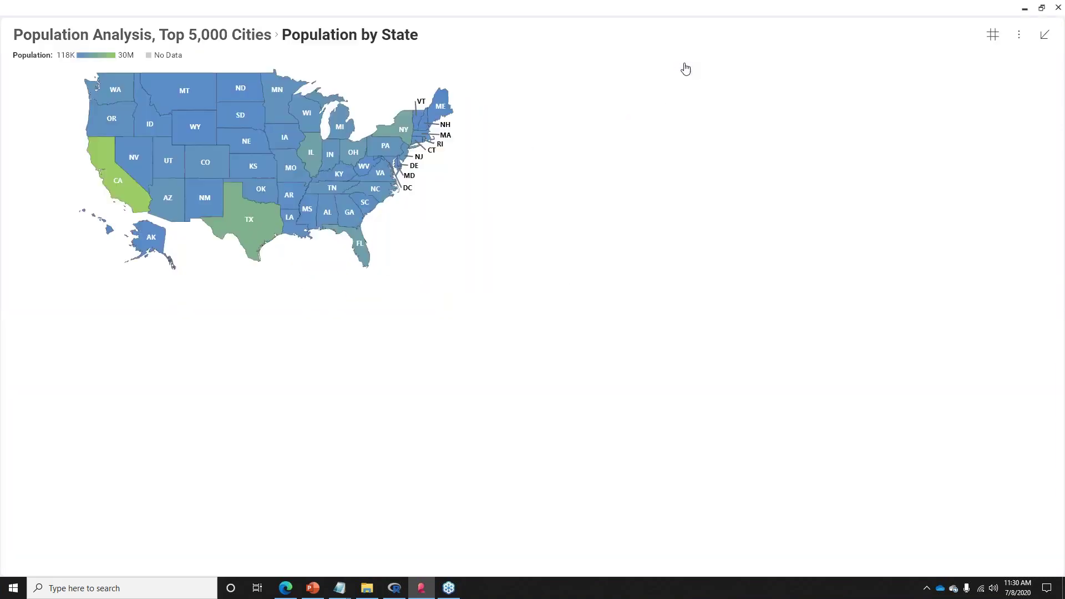
{"action": "left_click", "coordinate": [1019, 35]}
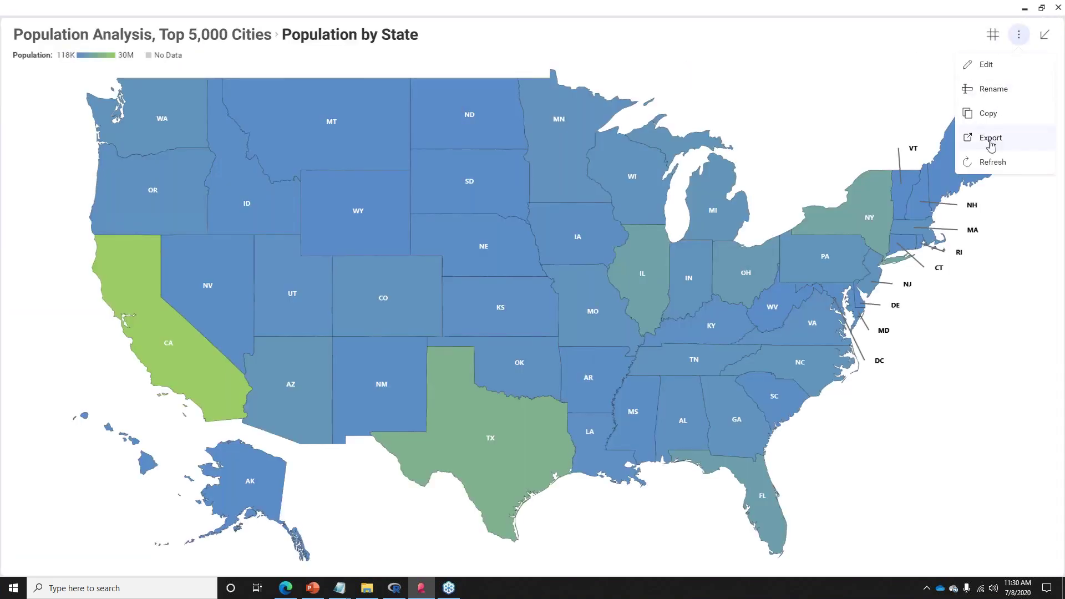
{"action": "left_click", "coordinate": [984, 70]}
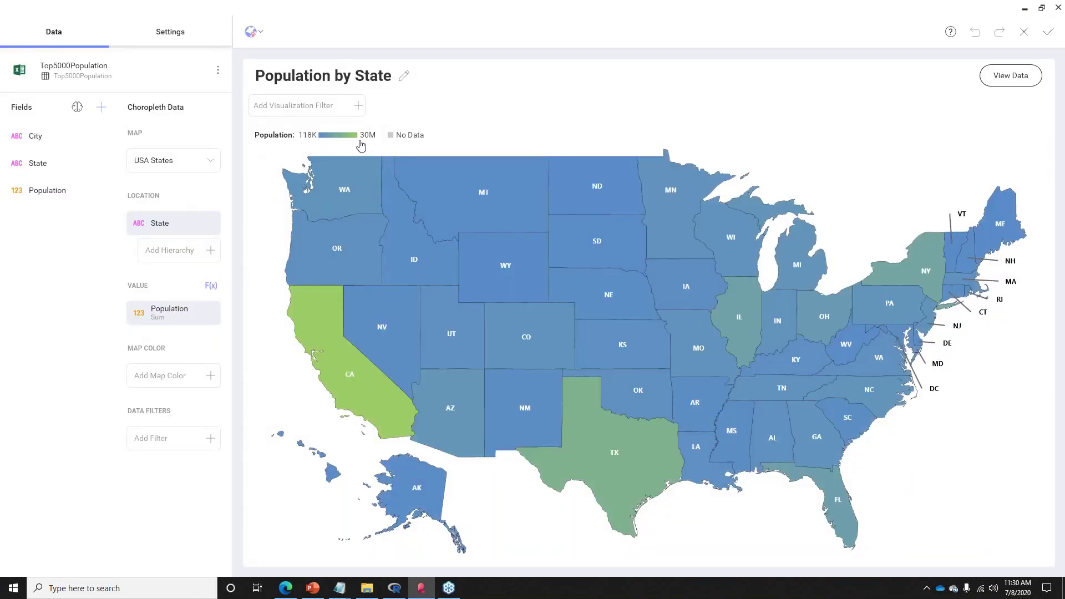
- Change the Population by State map's color to purple, keeping the interpolated gradient
{"action": "left_click", "coordinate": [175, 41]}
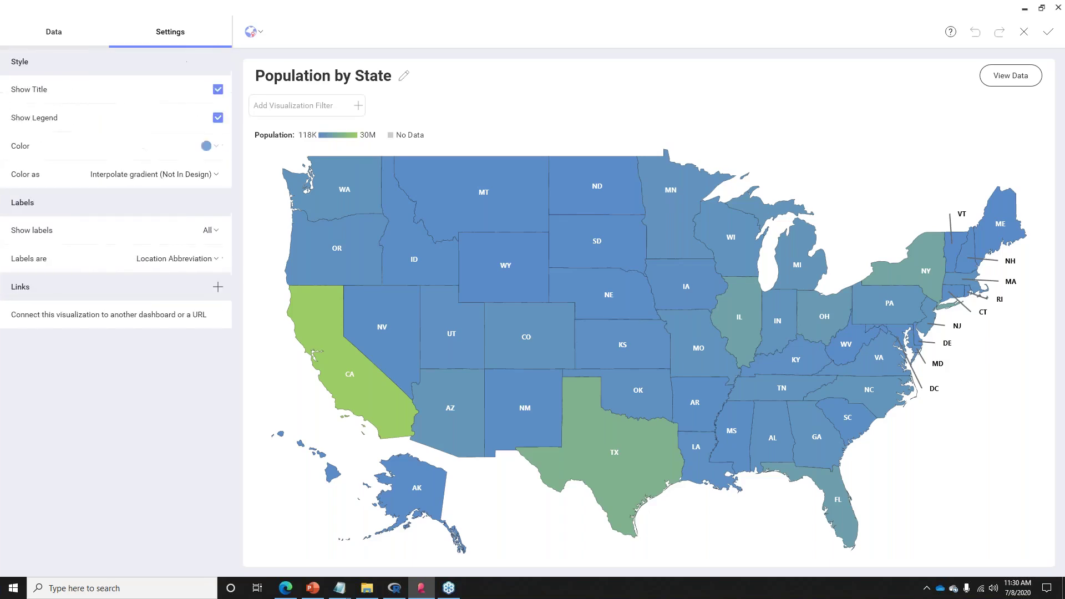
{"action": "left_click", "coordinate": [207, 148]}
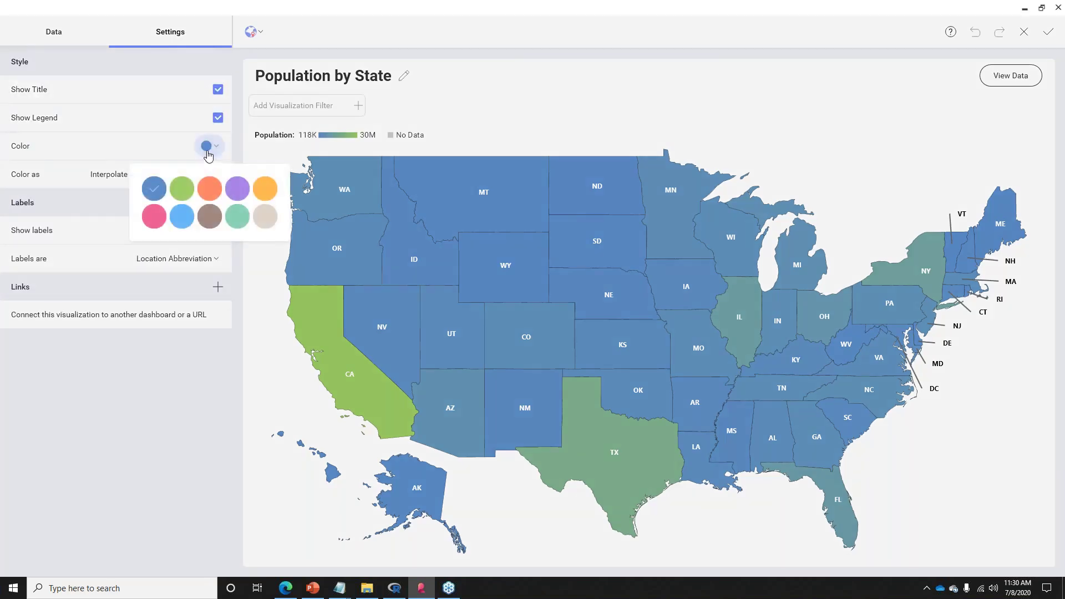
{"action": "left_click", "coordinate": [244, 192]}
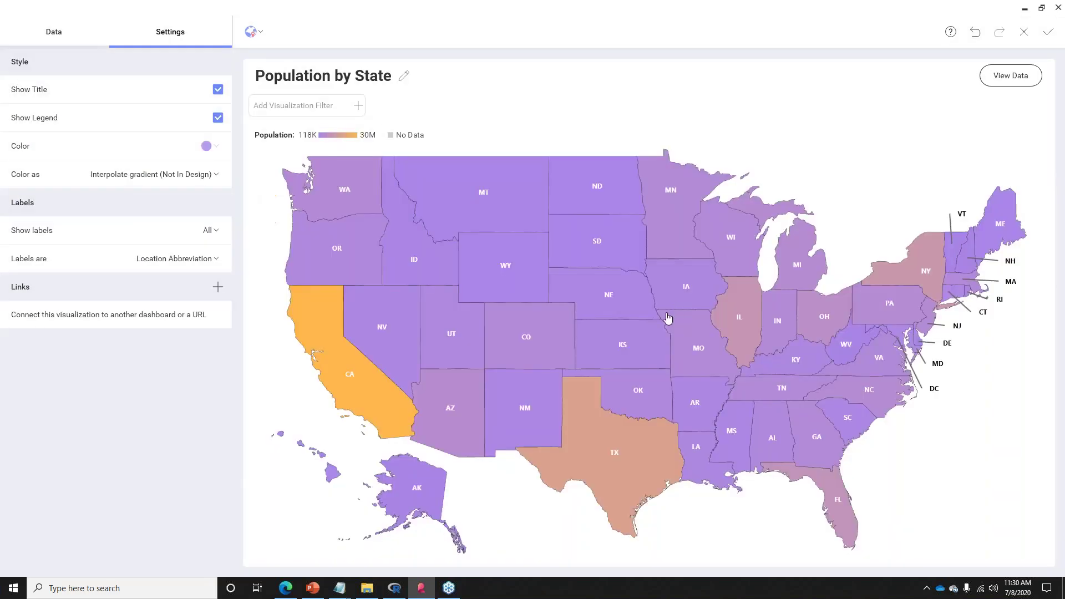
{"action": "left_click", "coordinate": [215, 176]}
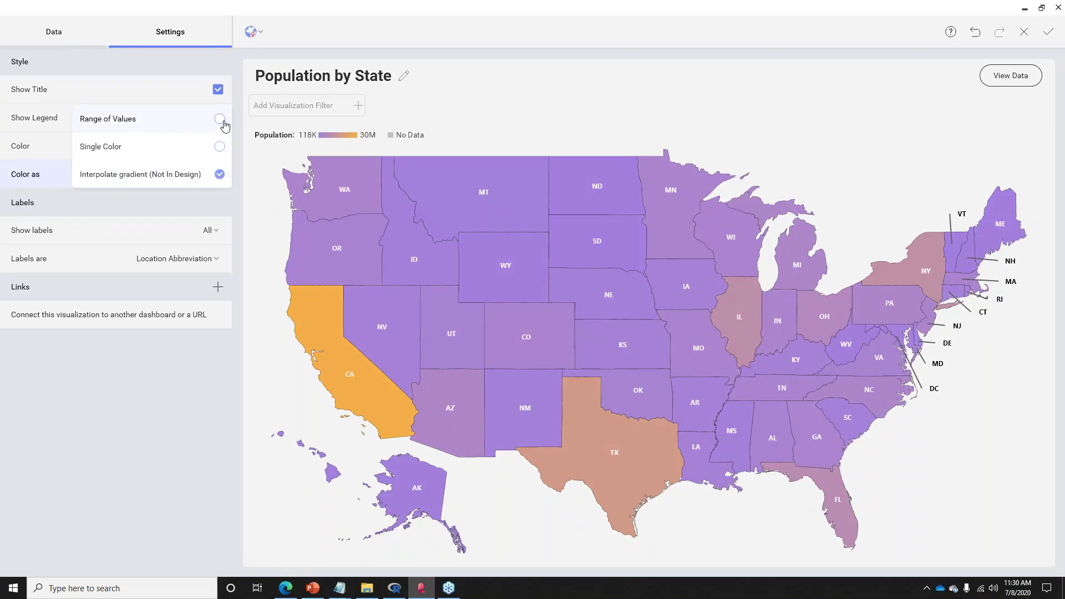
{"action": "left_click", "coordinate": [232, 128]}
- Try showing the map's labels as Only when has values and None, and restore the setting to All
{"action": "left_click", "coordinate": [209, 228]}
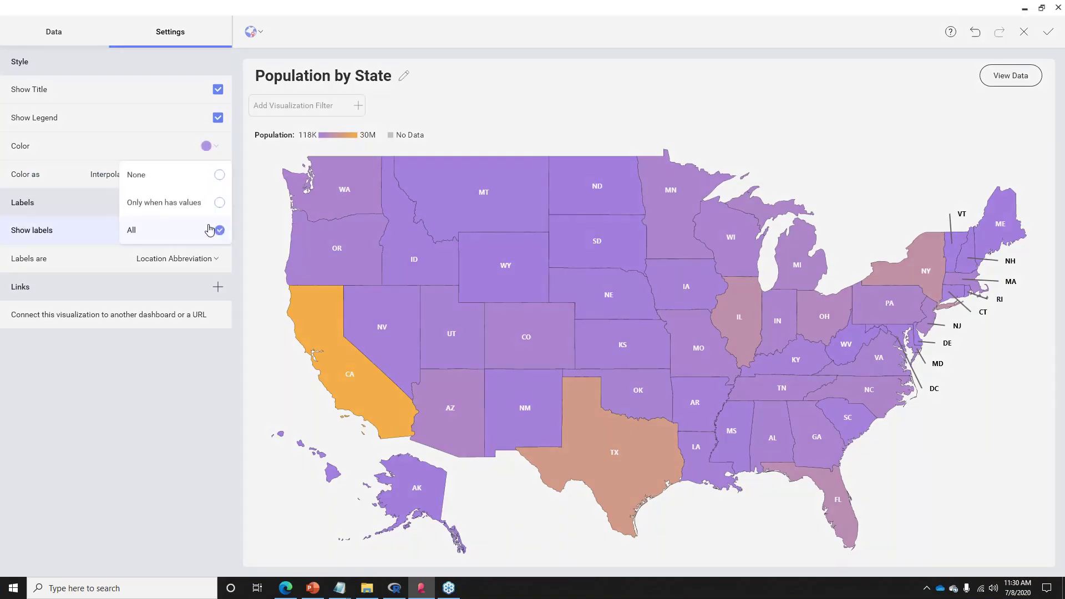
{"action": "left_click", "coordinate": [219, 206]}
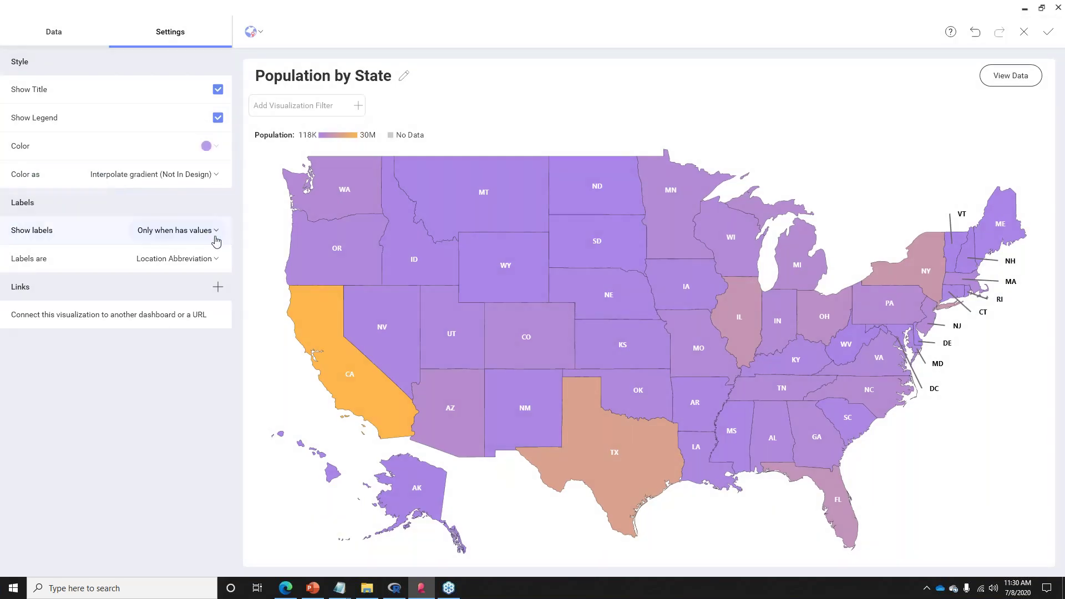
{"action": "left_click", "coordinate": [215, 233]}
{"action": "left_click", "coordinate": [219, 175]}
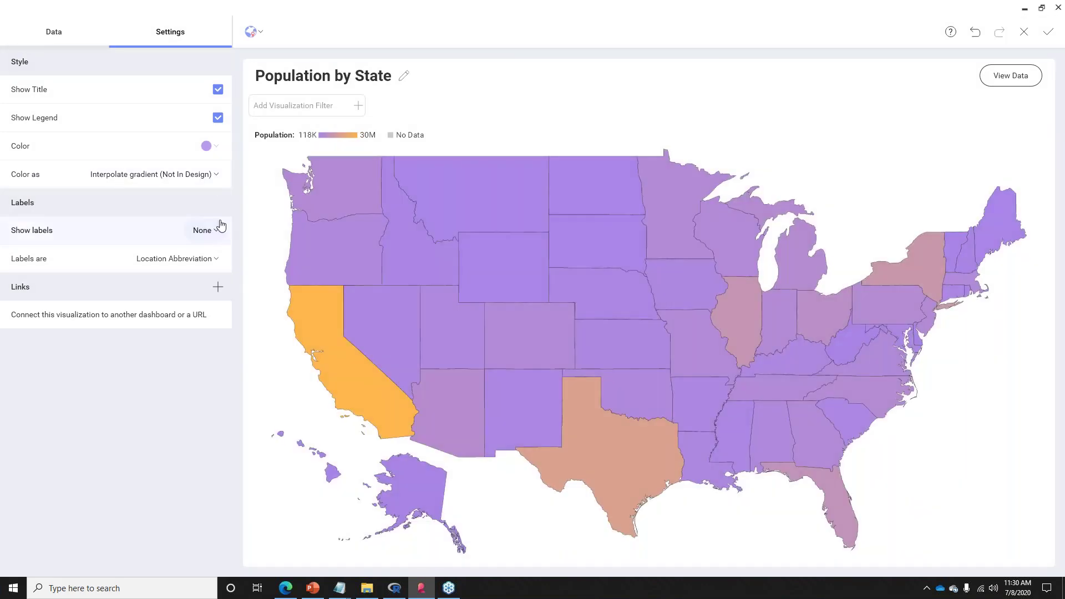
{"action": "left_click", "coordinate": [219, 230]}
{"action": "left_click", "coordinate": [219, 231]}
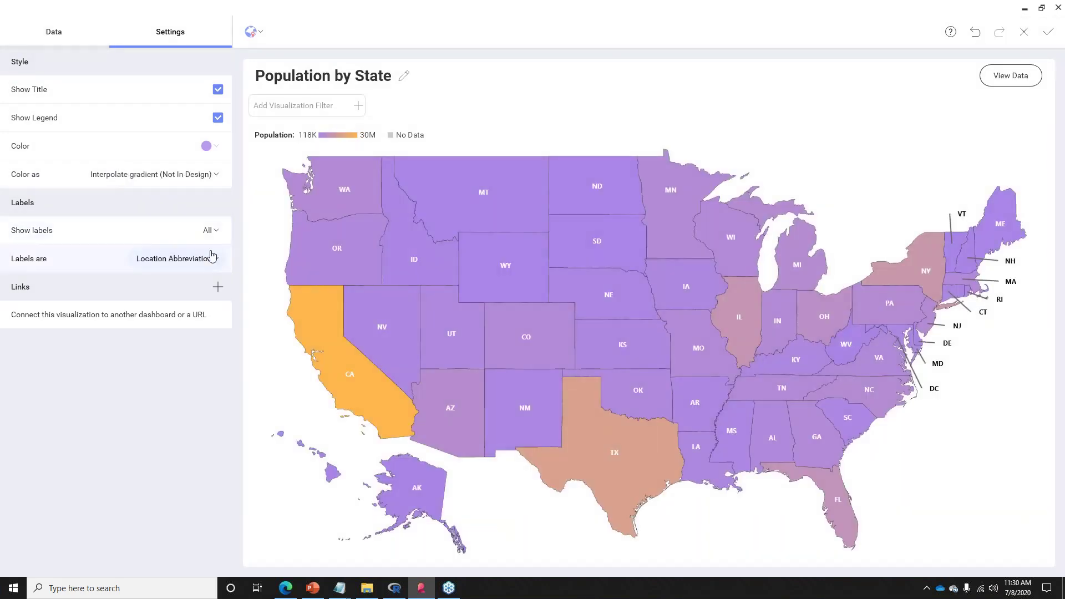
- Set the map's labels to Values and save the changes to the Population by State visualization
{"action": "left_click", "coordinate": [211, 258]}
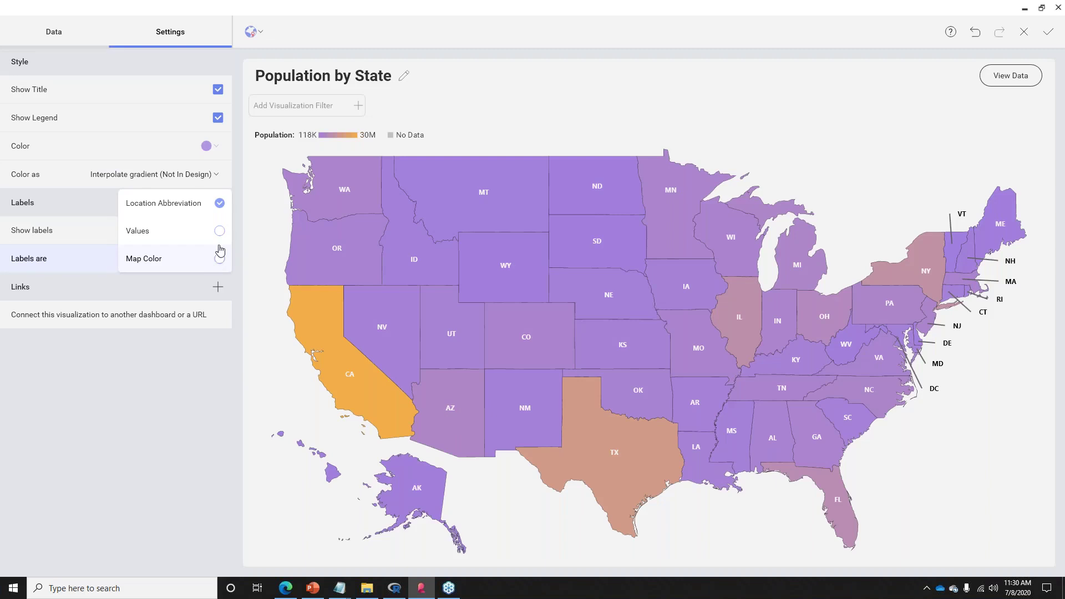
{"action": "left_click", "coordinate": [223, 238]}
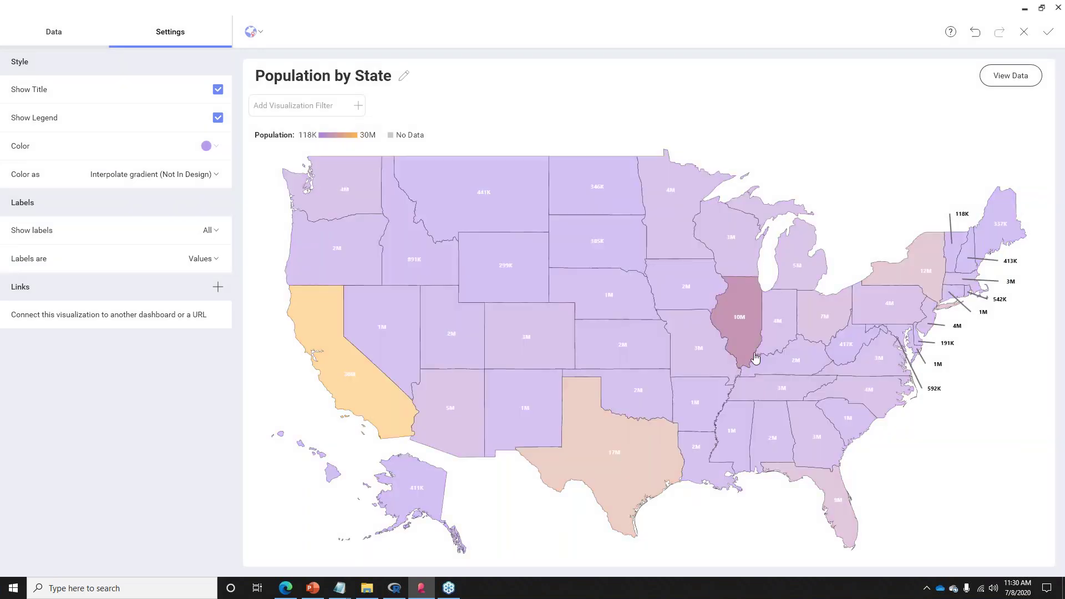
{"action": "left_click", "coordinate": [1023, 33]}
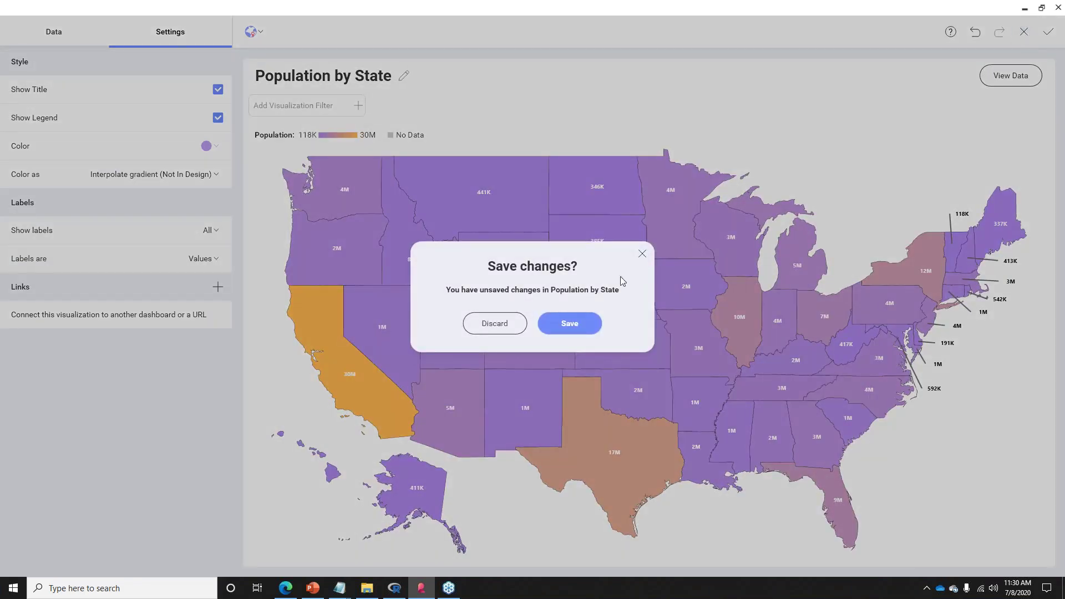
{"action": "left_click", "coordinate": [571, 323]}
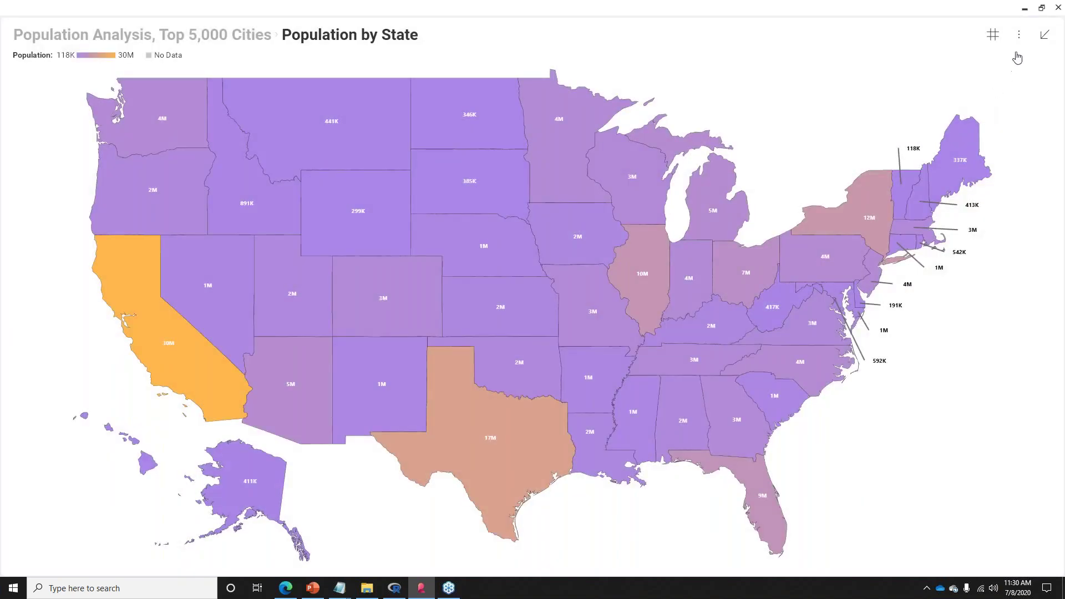
- Return to the full Population Analysis dashboard, save it, and go back to the main Dashboards list
{"action": "left_click", "coordinate": [1044, 34]}
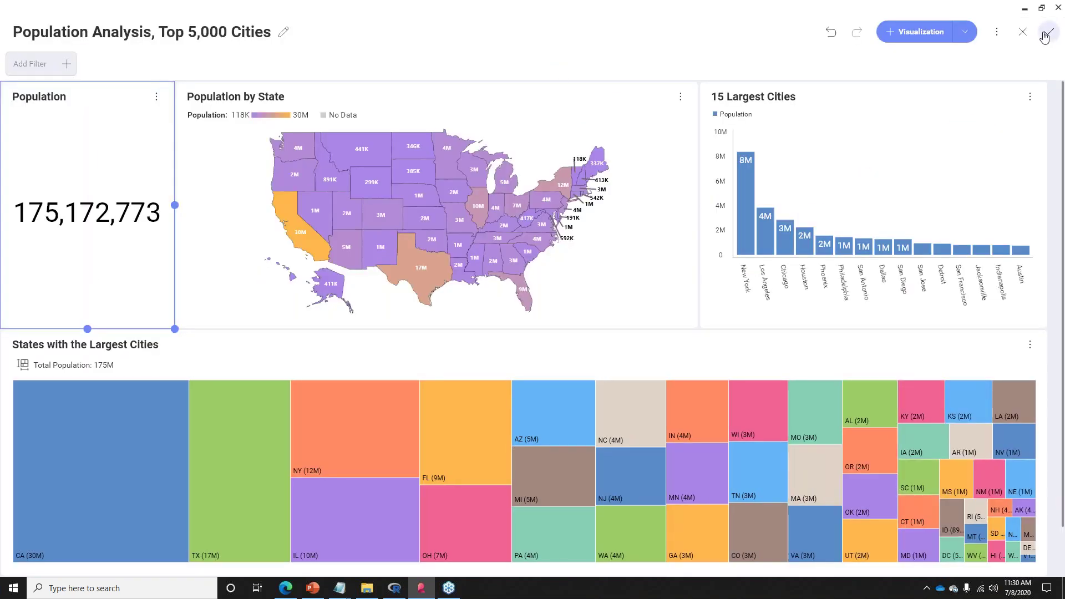
{"action": "left_click", "coordinate": [1044, 35]}
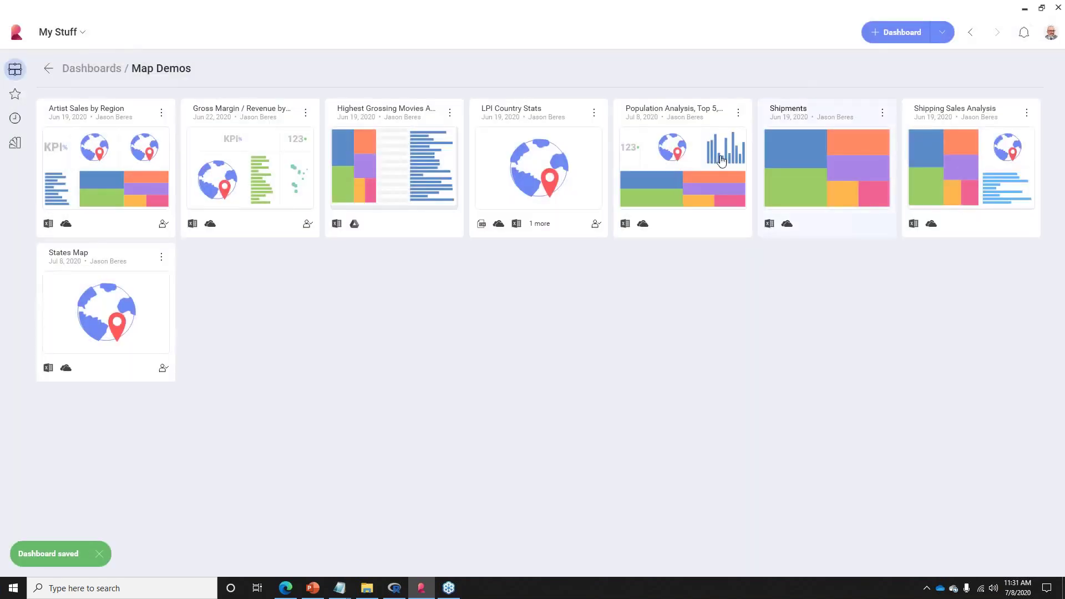
{"action": "left_click", "coordinate": [92, 69]}
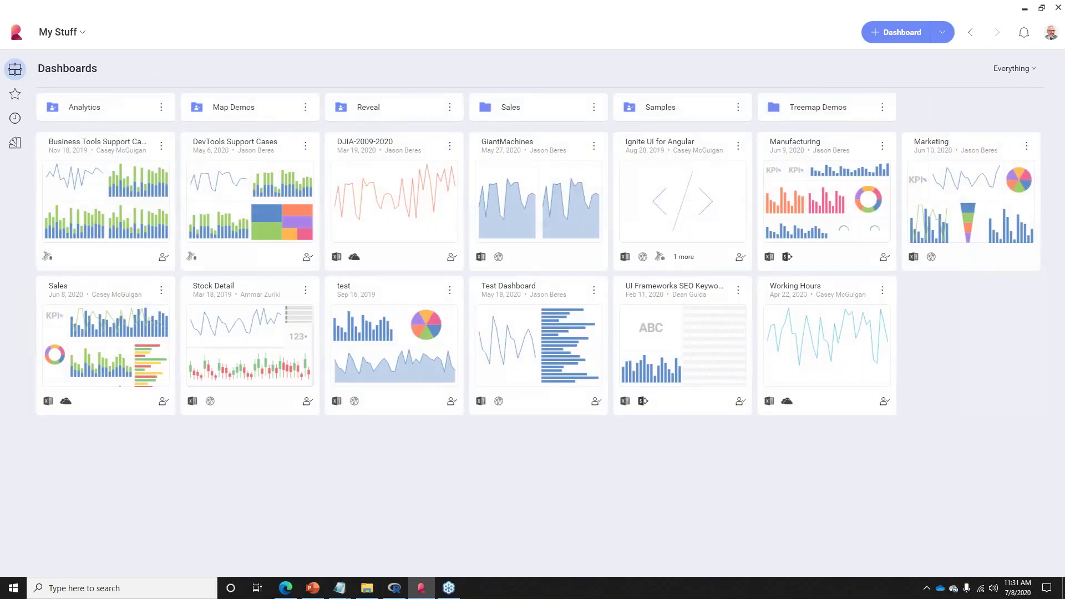
- Create a new dashboard from the Python folder under Analytics, using Reveal Sample Data as the data source
{"action": "left_click", "coordinate": [105, 110]}
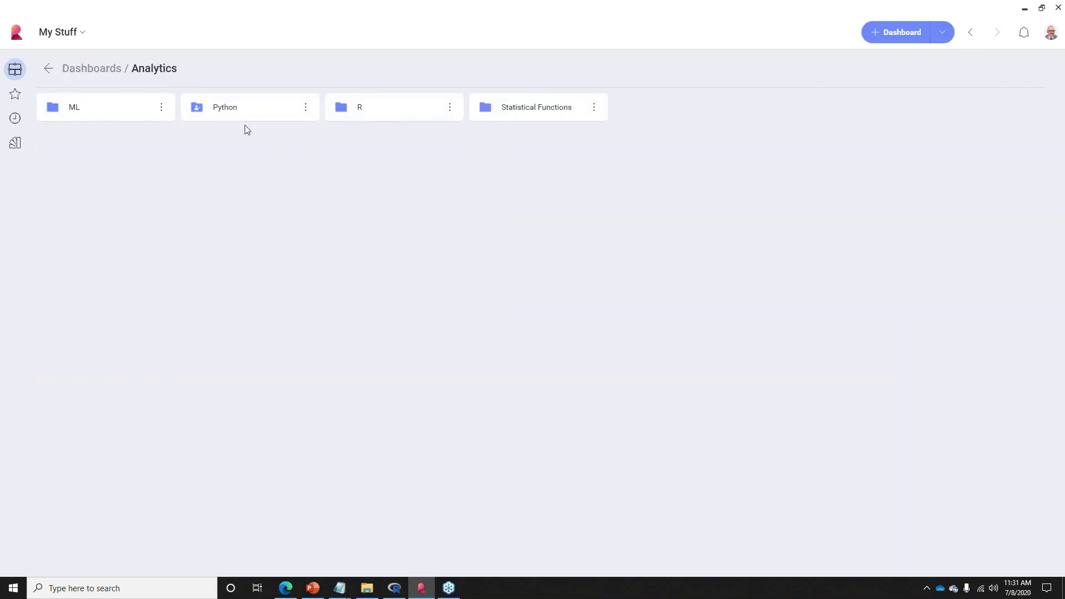
{"action": "left_click", "coordinate": [261, 108]}
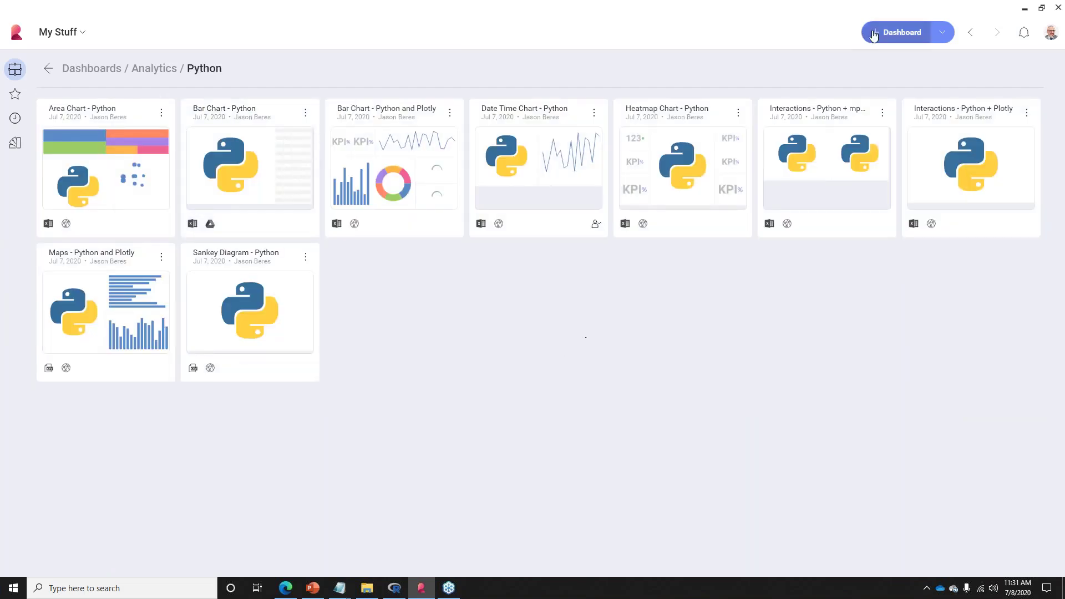
{"action": "left_click", "coordinate": [895, 32]}
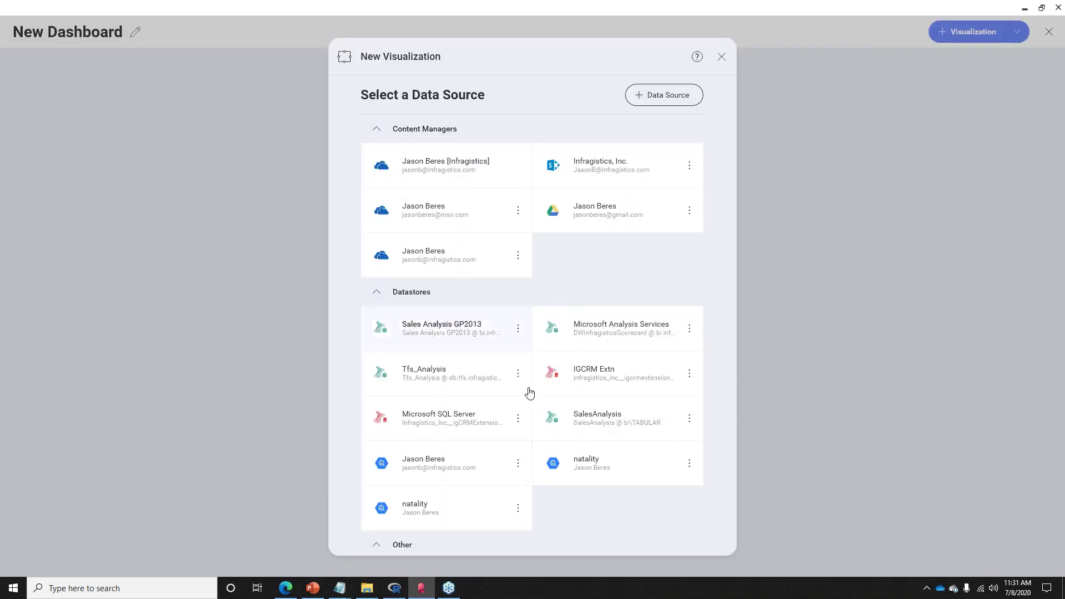
{"action": "scroll", "coordinate": [527, 392], "scroll_direction": "down", "scroll_amount": 5}
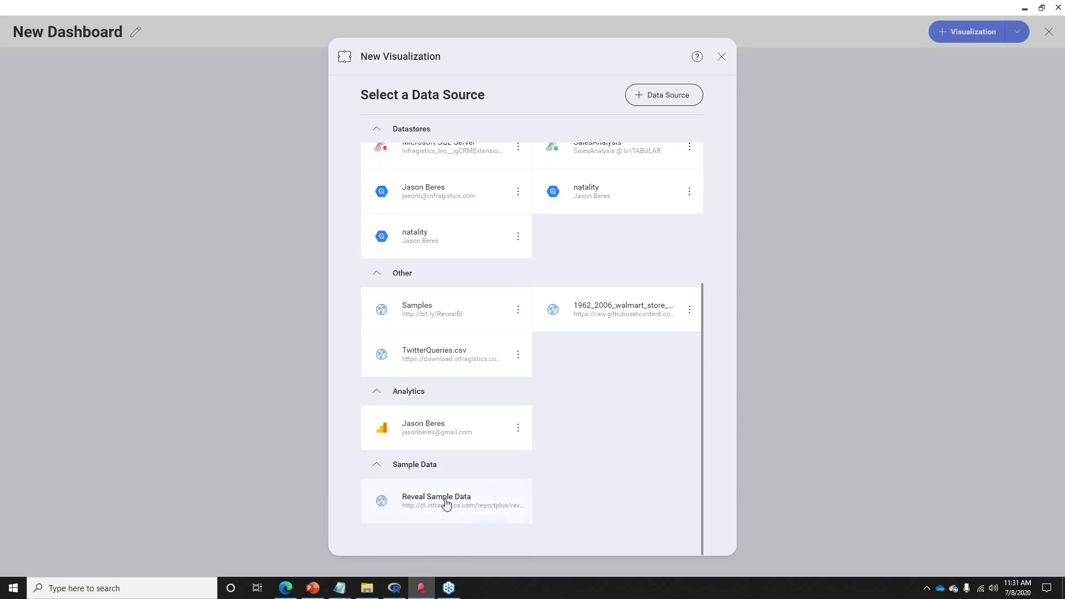
{"action": "left_click", "coordinate": [450, 501]}
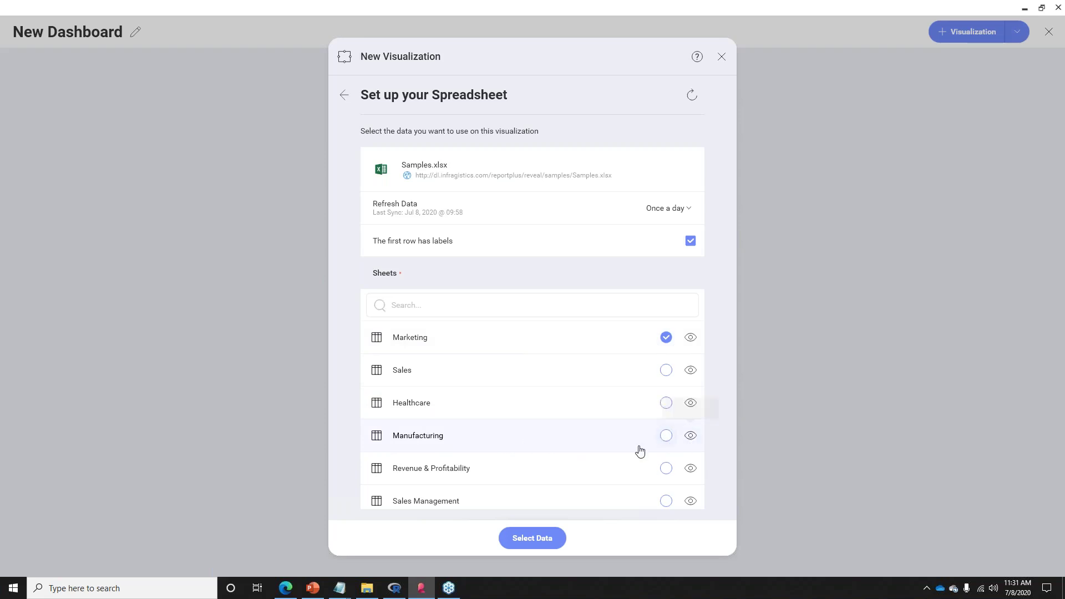
- Choose the Manufacturing sheet of Samples.xlsx, preview its rows, and load it as the visualization's data
{"action": "left_click", "coordinate": [668, 437]}
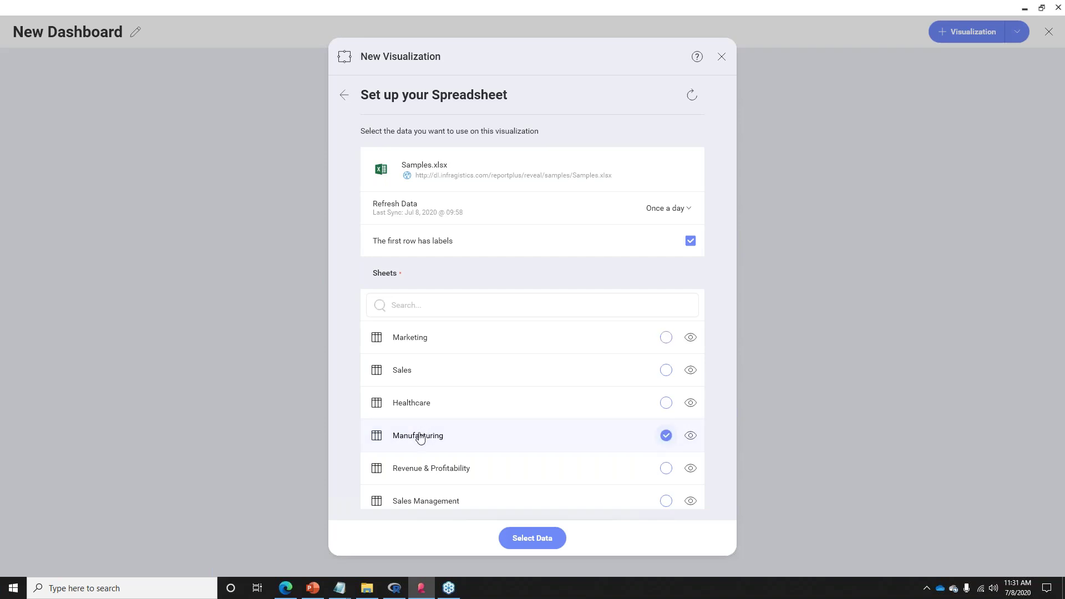
{"action": "left_click", "coordinate": [688, 438]}
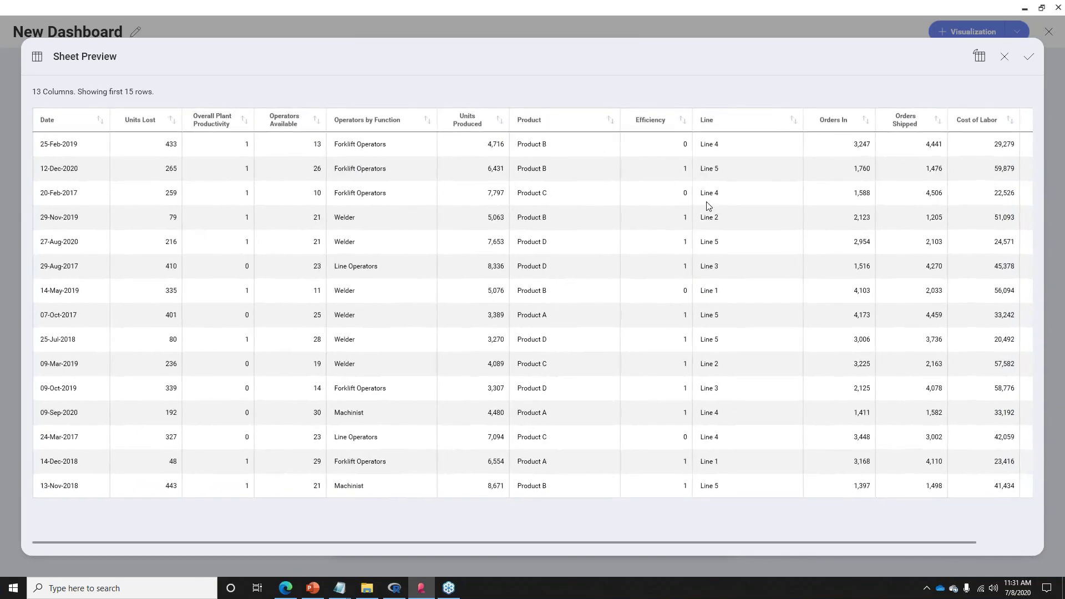
{"action": "left_click", "coordinate": [1028, 58]}
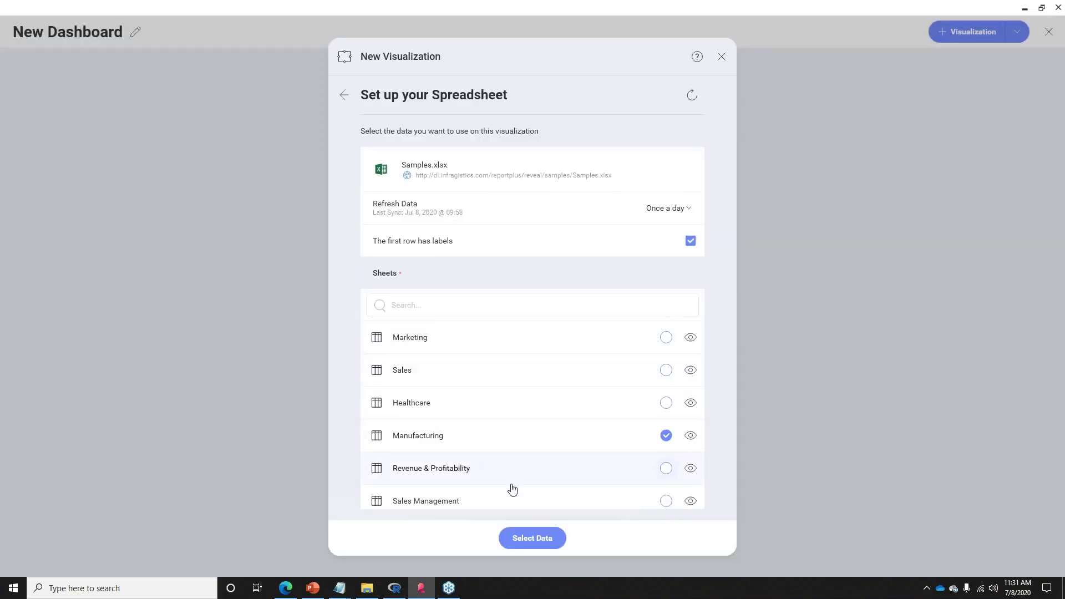
{"action": "left_click", "coordinate": [555, 541]}
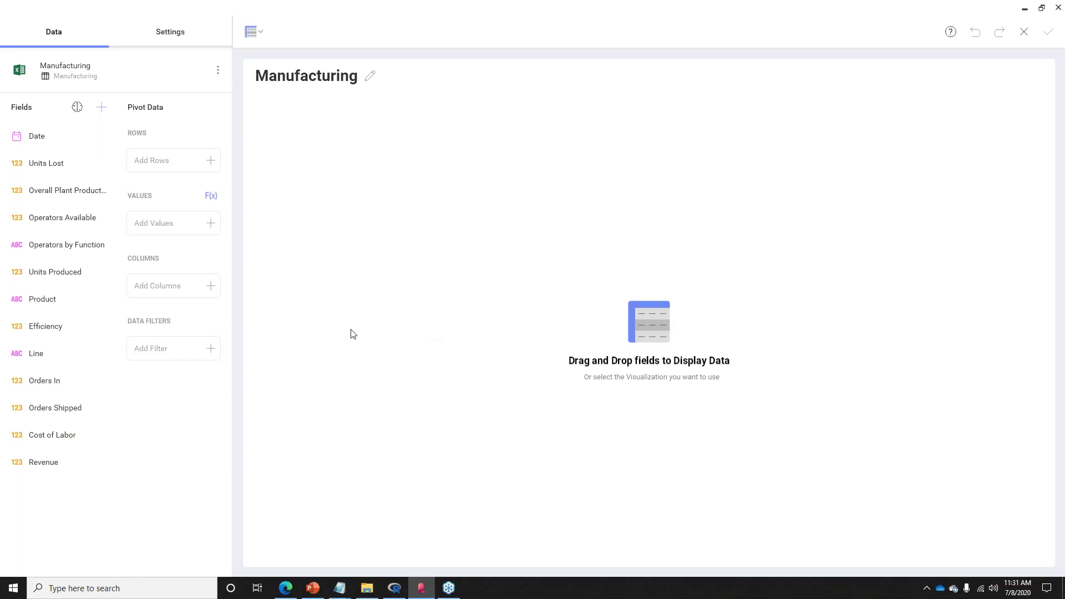
- Add Date to the rows and Units Lost to the values, and change the visualization type to R Script
{"action": "left_click_drag", "start_coordinate": [23, 136], "coordinate": [161, 160]}
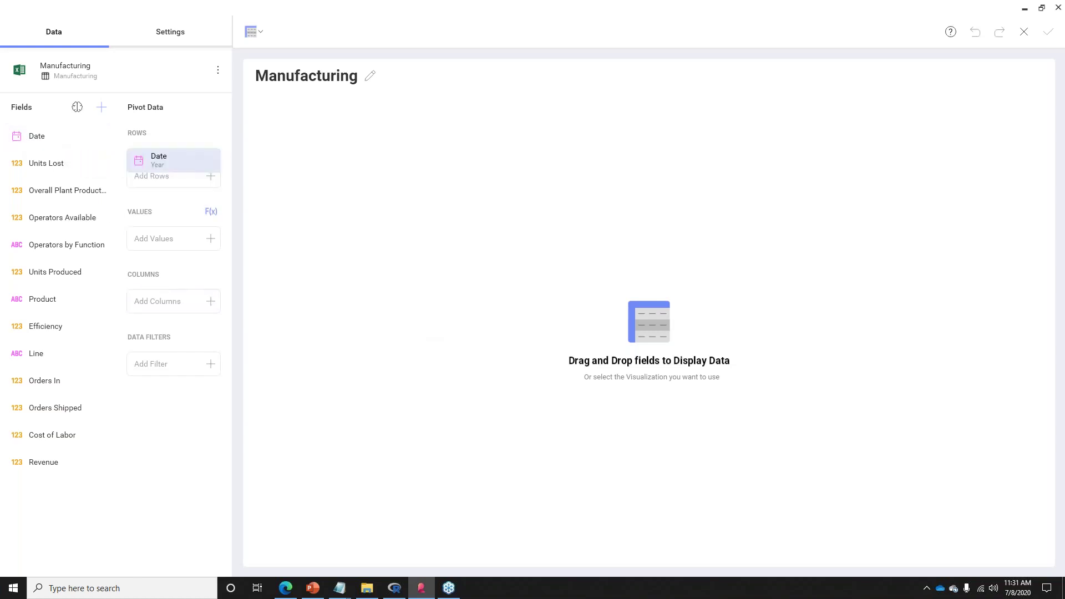
{"action": "left_click_drag", "start_coordinate": [55, 165], "coordinate": [172, 252]}
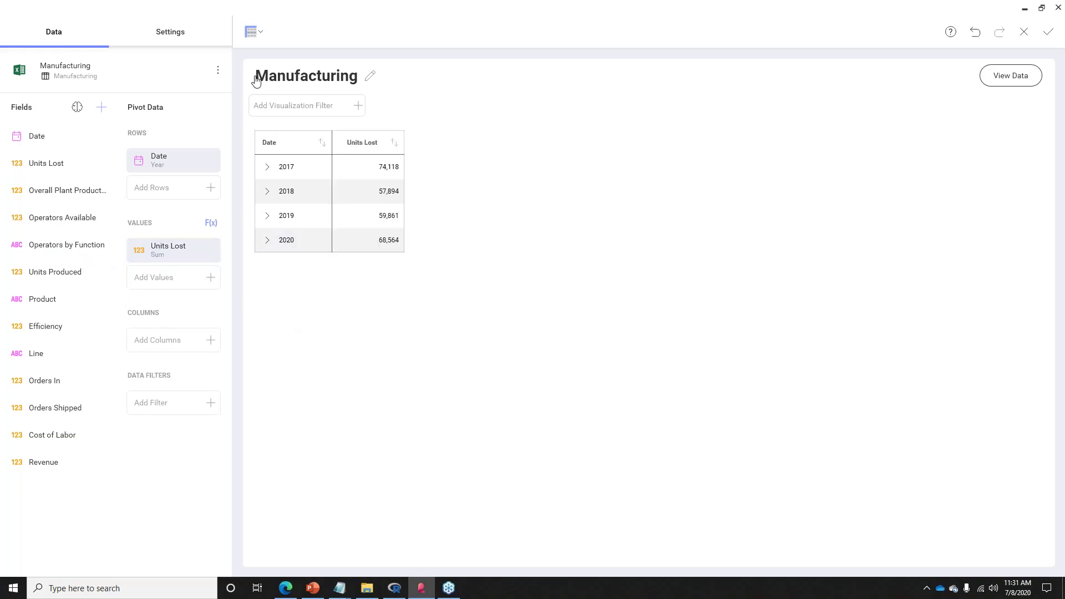
{"action": "left_click", "coordinate": [251, 32]}
{"action": "scroll", "coordinate": [293, 348], "scroll_direction": "down", "scroll_amount": 6}
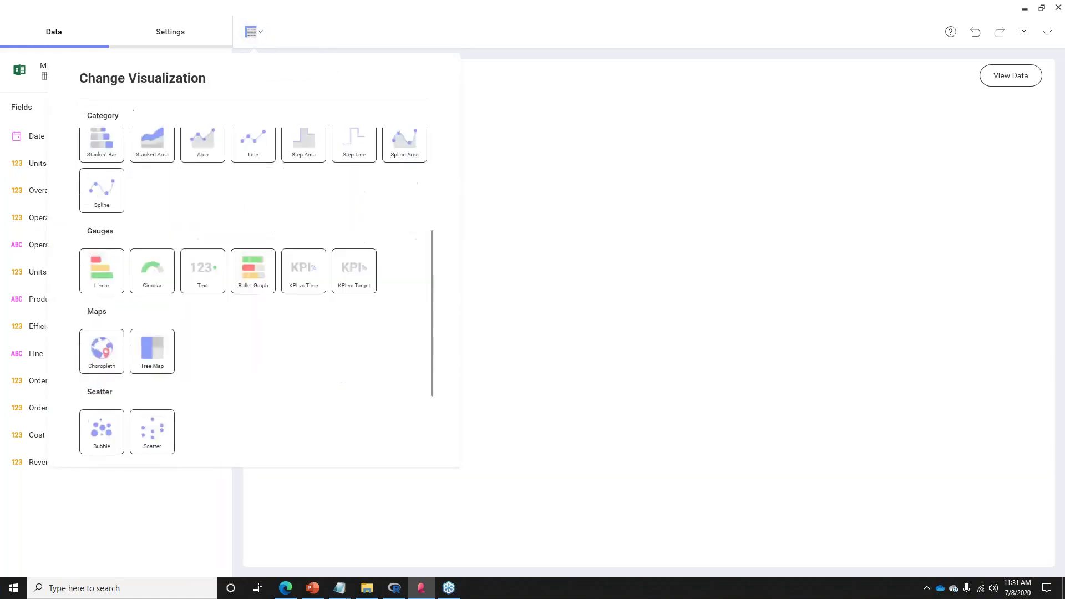
{"action": "scroll", "coordinate": [308, 397], "scroll_direction": "down", "scroll_amount": 2}
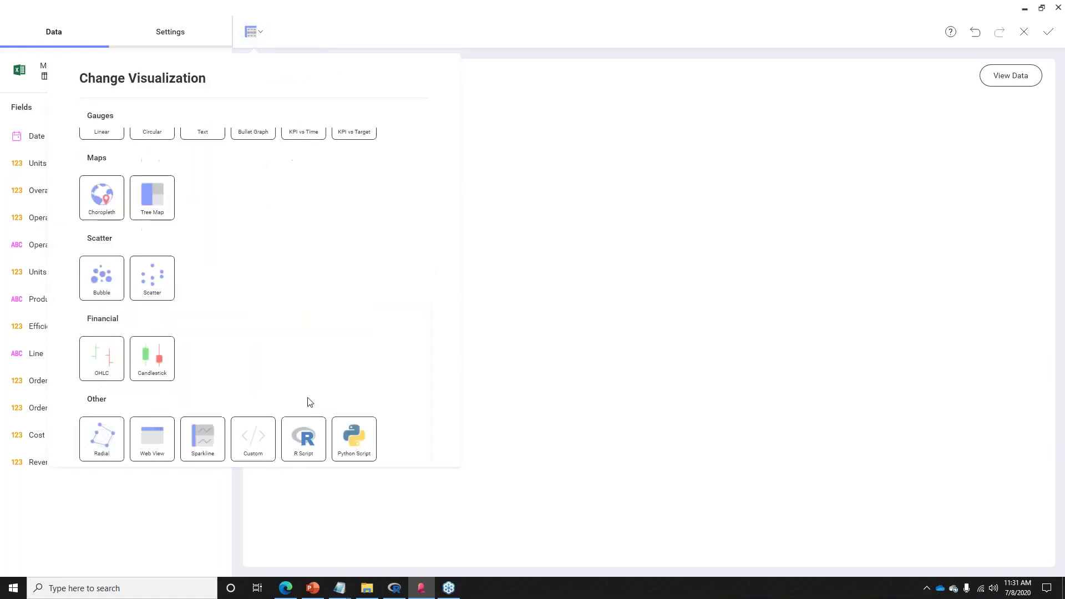
{"action": "left_click", "coordinate": [305, 440]}
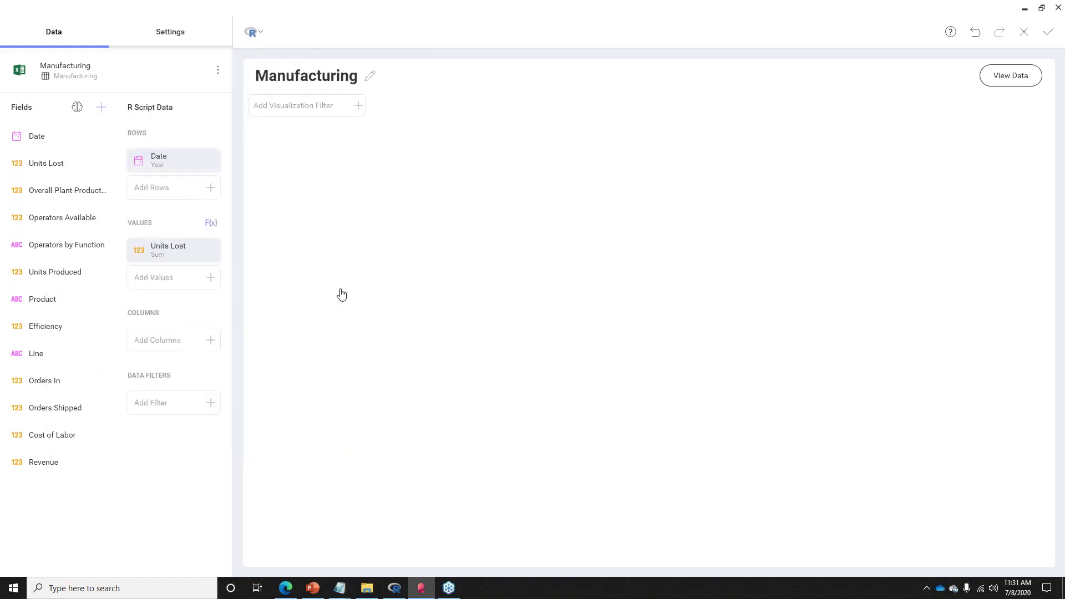
- Examine the R visualization's settings, toggling Show Title off and on and viewing the R interpreter path
{"action": "left_click", "coordinate": [174, 36]}
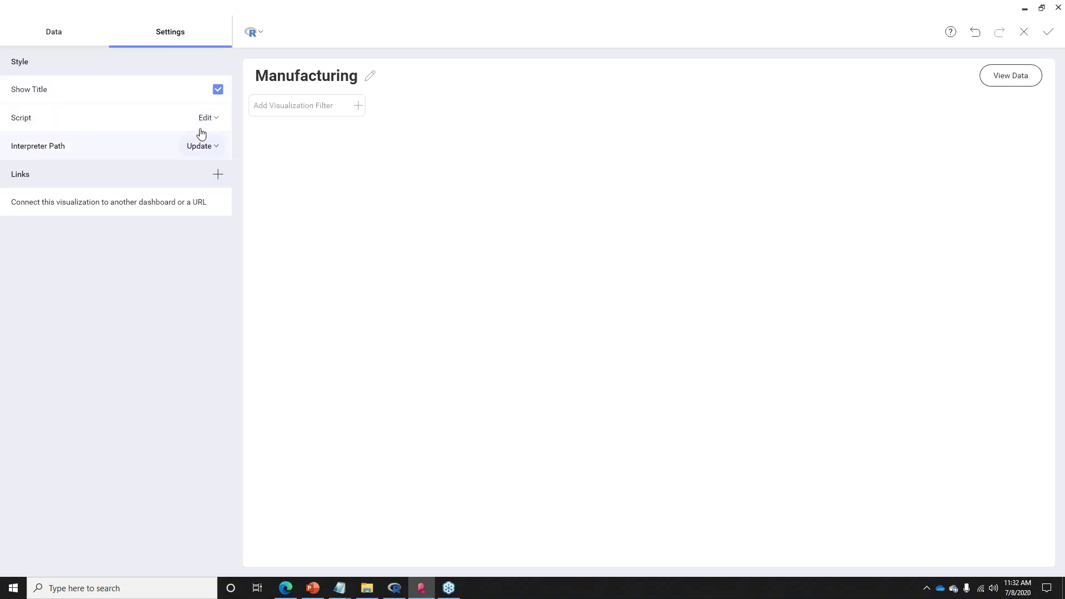
{"action": "left_click", "coordinate": [216, 92]}
{"action": "left_click", "coordinate": [215, 94]}
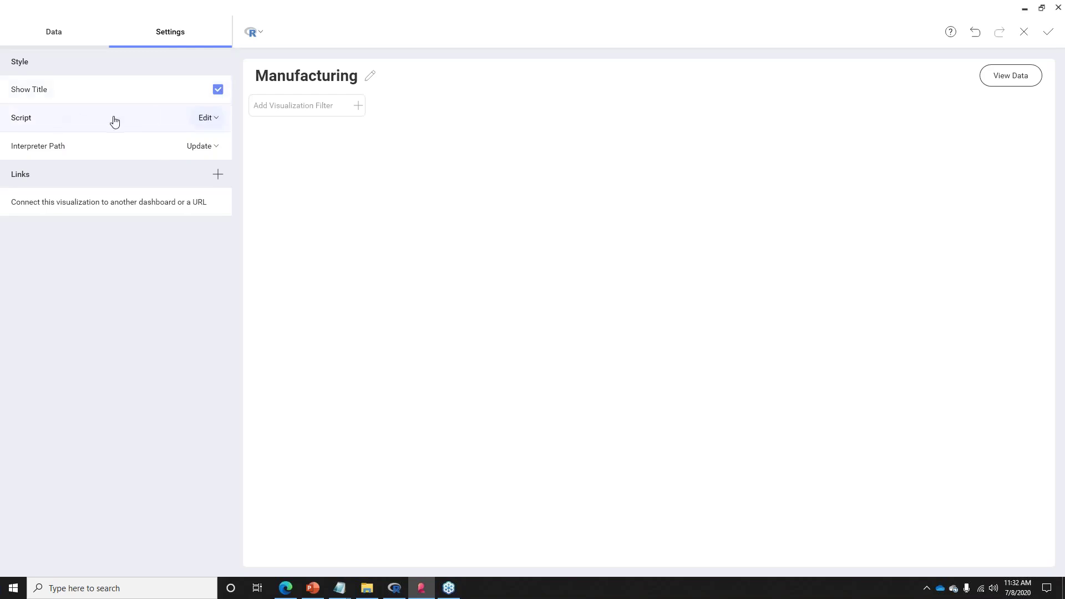
{"action": "left_click", "coordinate": [189, 148]}
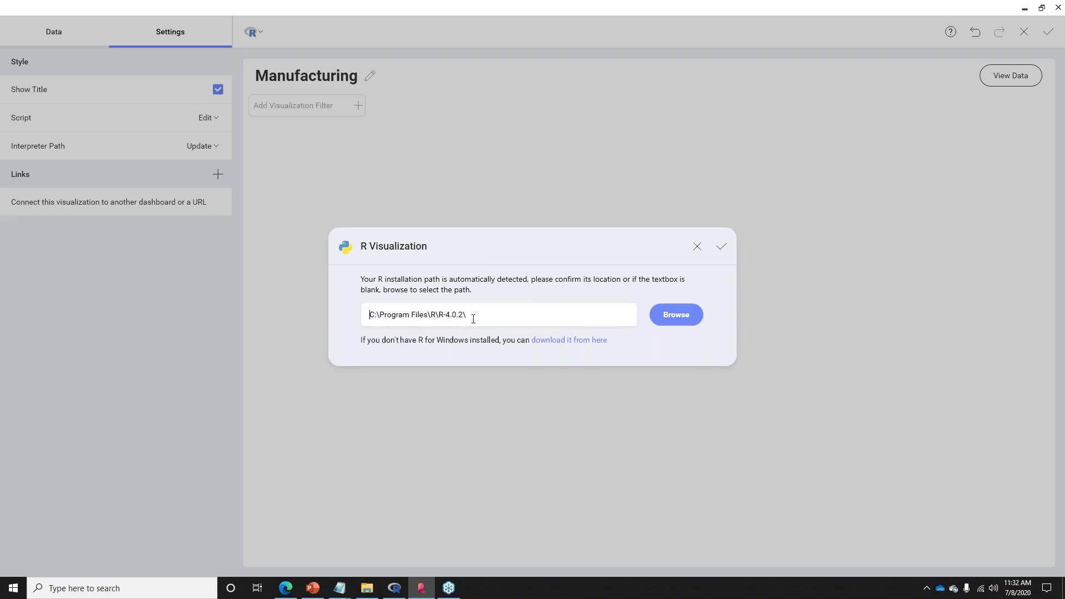
{"action": "left_click", "coordinate": [697, 247]}
- Write the R script hist(dataset$Sum.of.Units.Lost) below the column comments and apply it to plot the histogram
{"action": "left_click", "coordinate": [204, 119]}
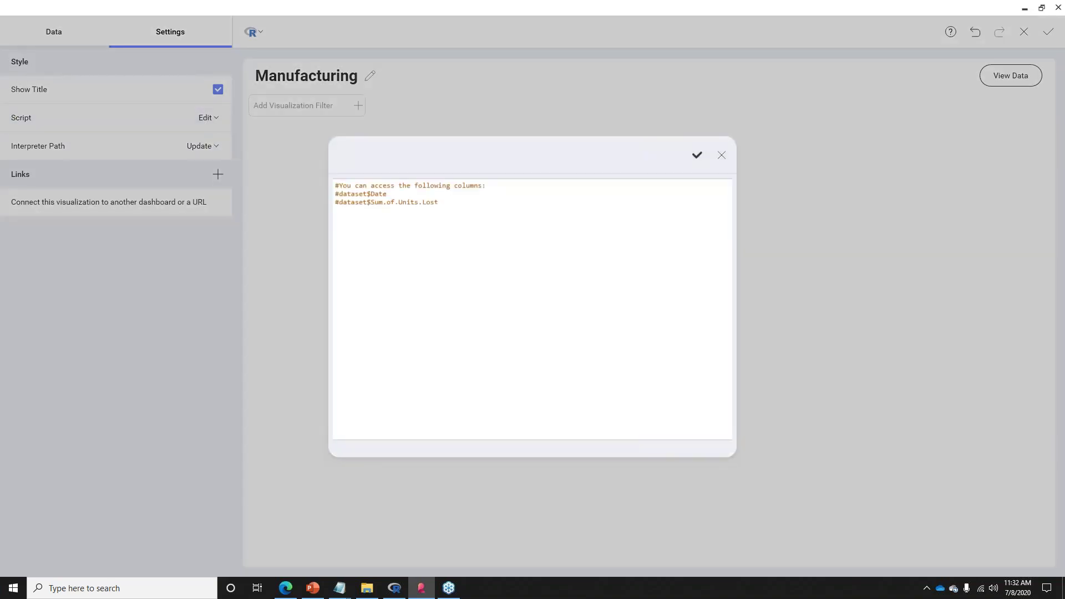
{"action": "left_click_drag", "start_coordinate": [441, 202], "coordinate": [320, 190]}
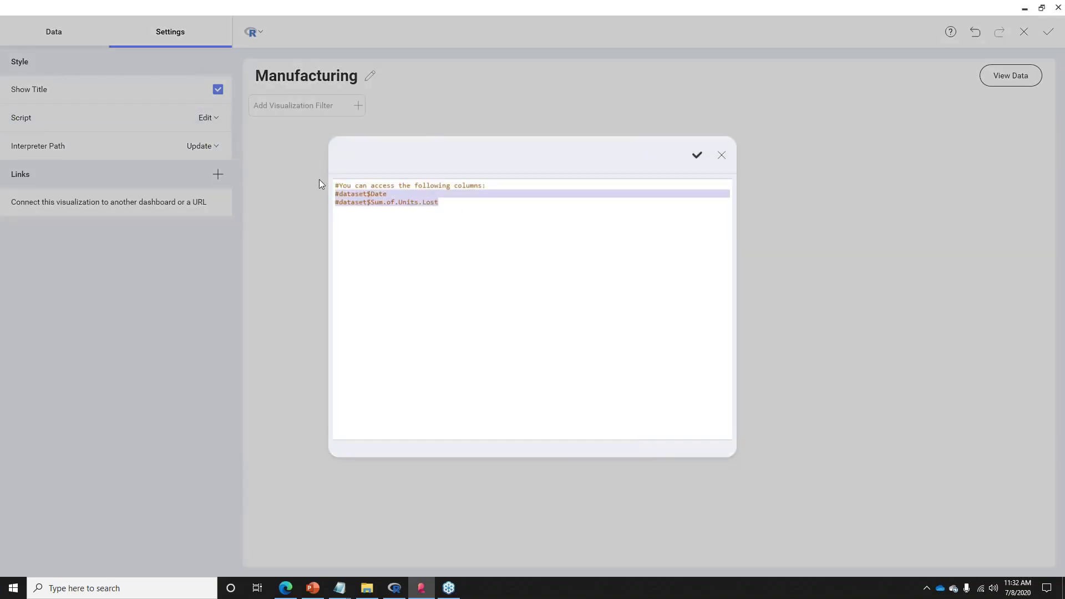
{"action": "left_click", "coordinate": [469, 227]}
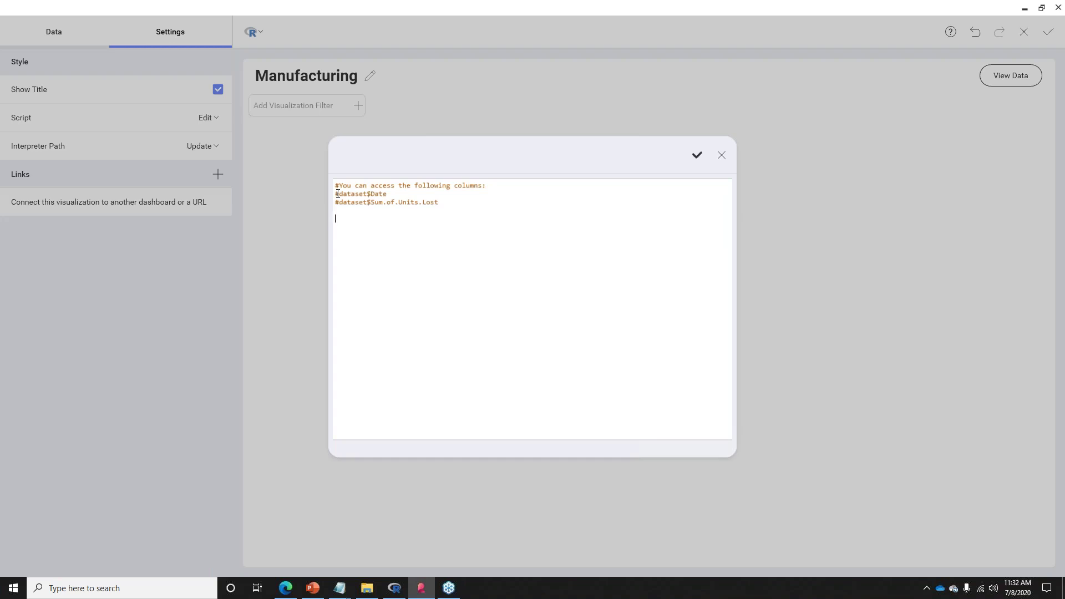
{"action": "type", "text": "hist("}
{"action": "key", "text": "shift+End"}
{"action": "key", "text": "ctrl+c"}
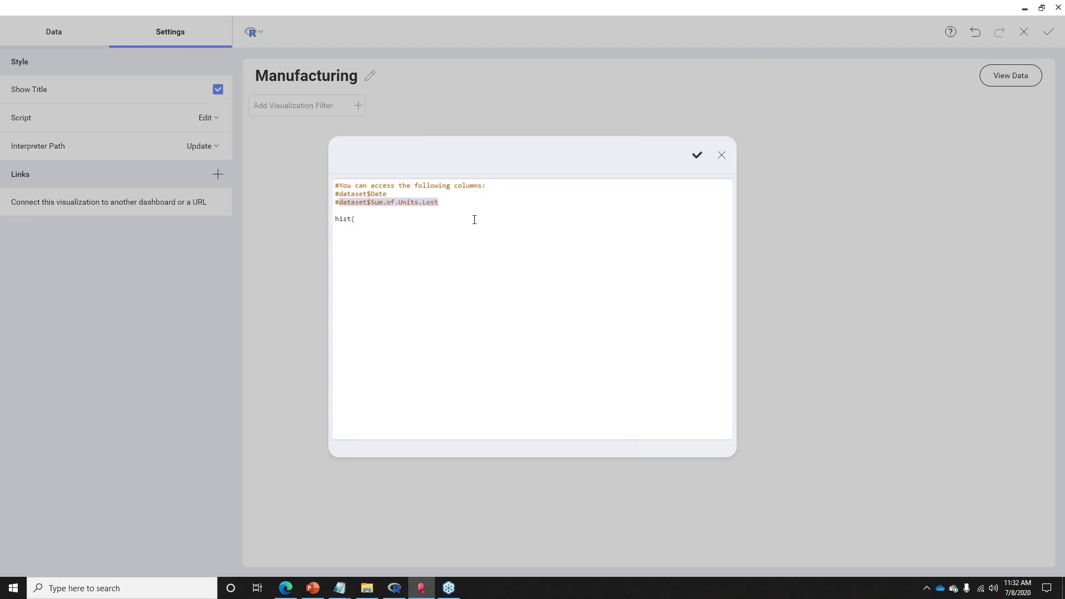
{"action": "key", "text": "Right"}
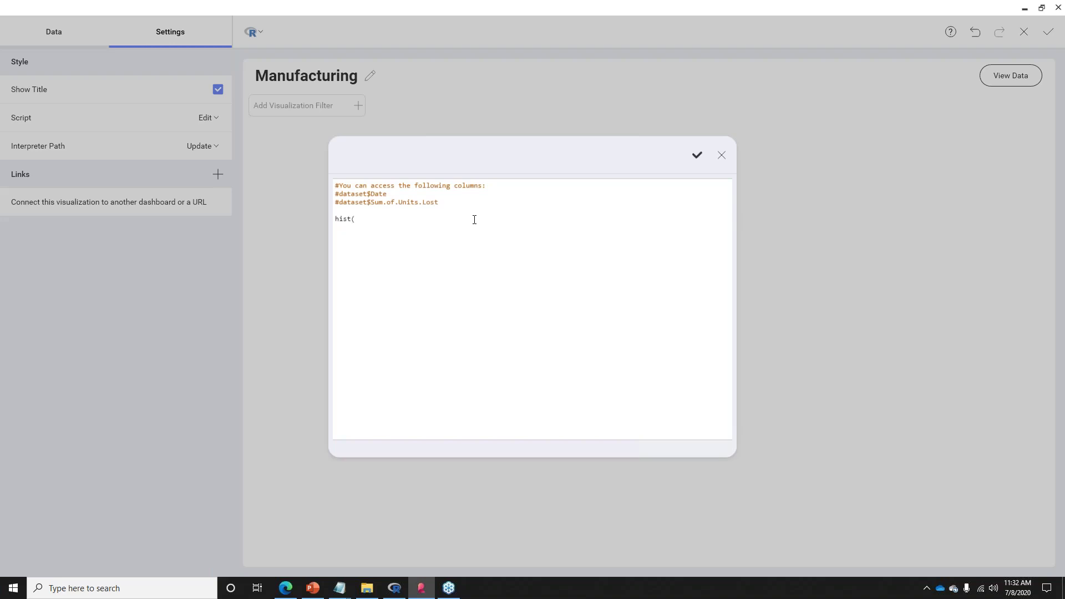
{"action": "key", "text": "ctrl+v"}
{"action": "type", "text": ")"}
{"action": "left_click_drag", "start_coordinate": [449, 205], "coordinate": [335, 194]}
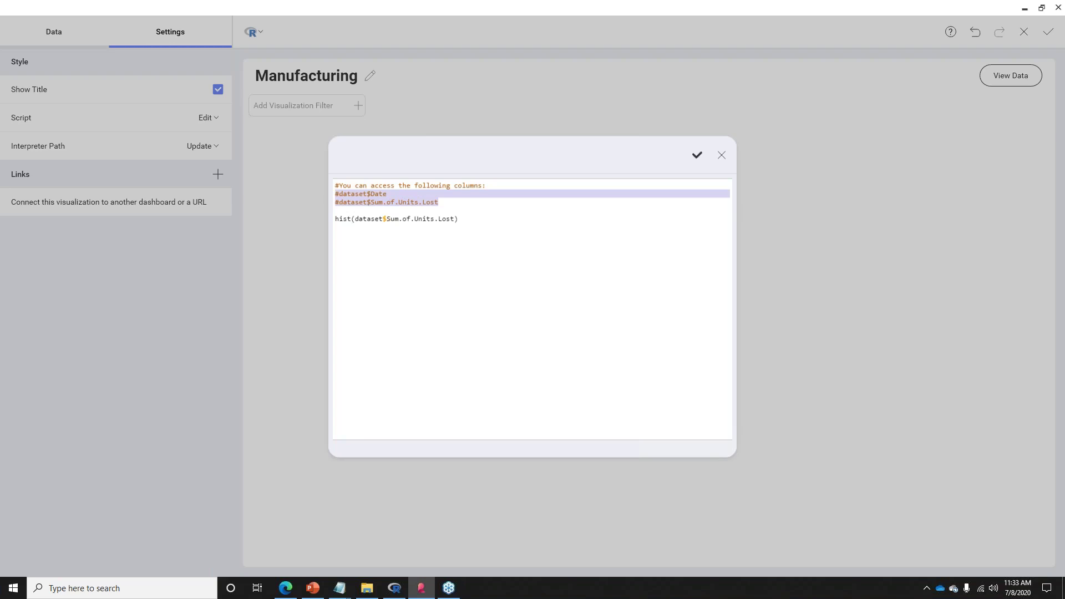
{"action": "left_click", "coordinate": [697, 155]}
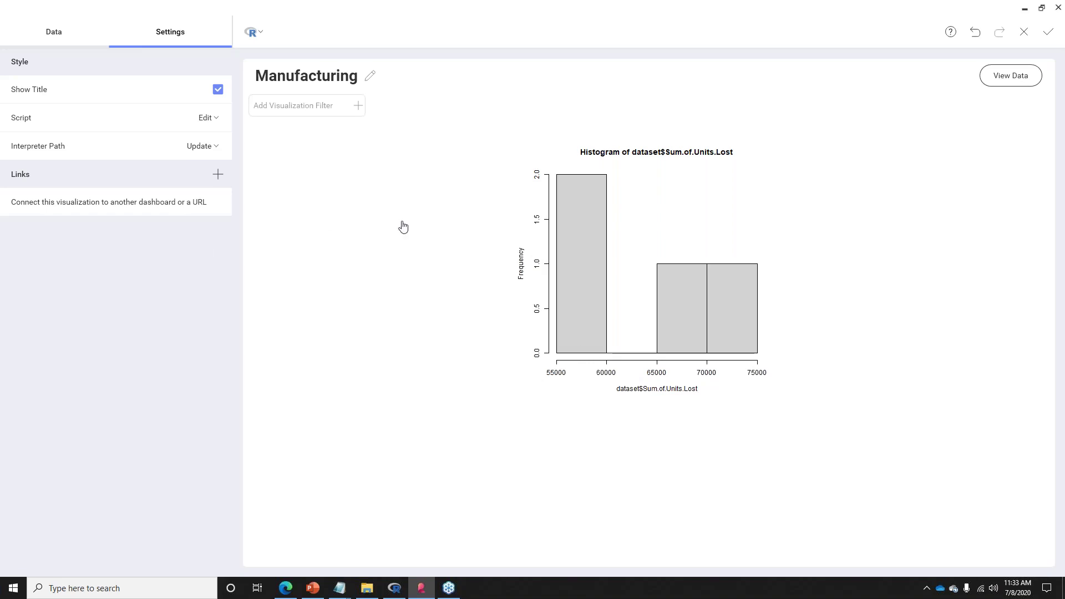
- Try a data filter on Units Lost with the Top Percent rule set to 20, and remove the filter
{"action": "left_click", "coordinate": [73, 34]}
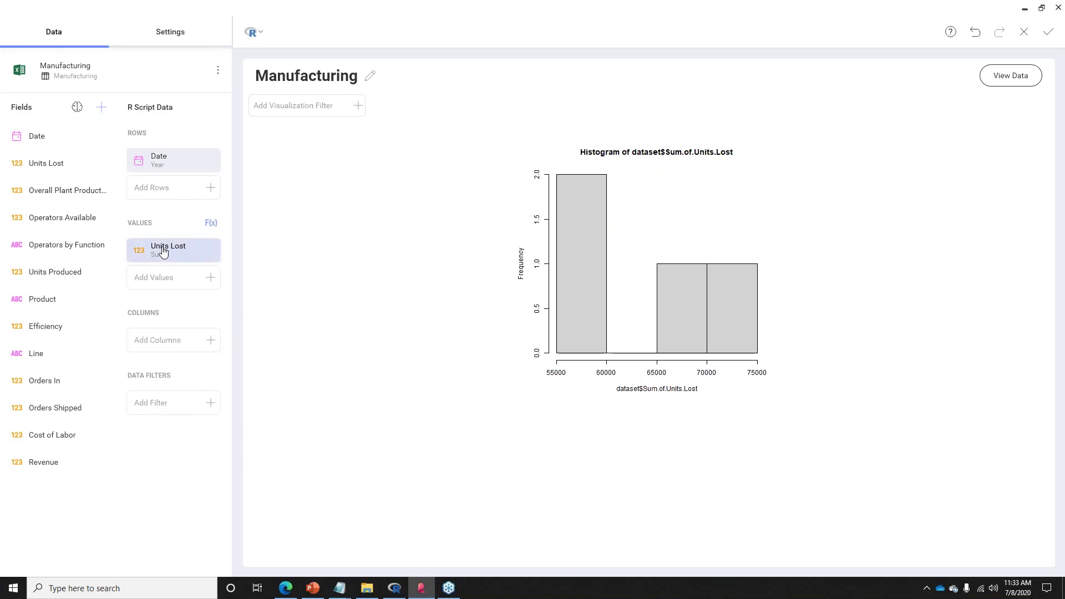
{"action": "left_click_drag", "start_coordinate": [162, 252], "coordinate": [163, 405]}
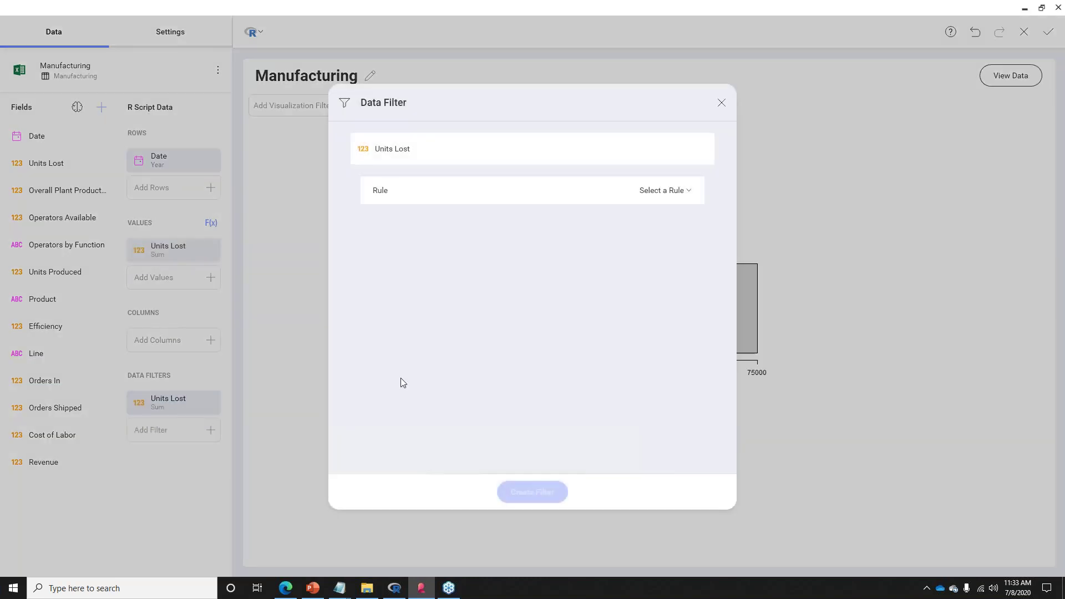
{"action": "left_click", "coordinate": [676, 199]}
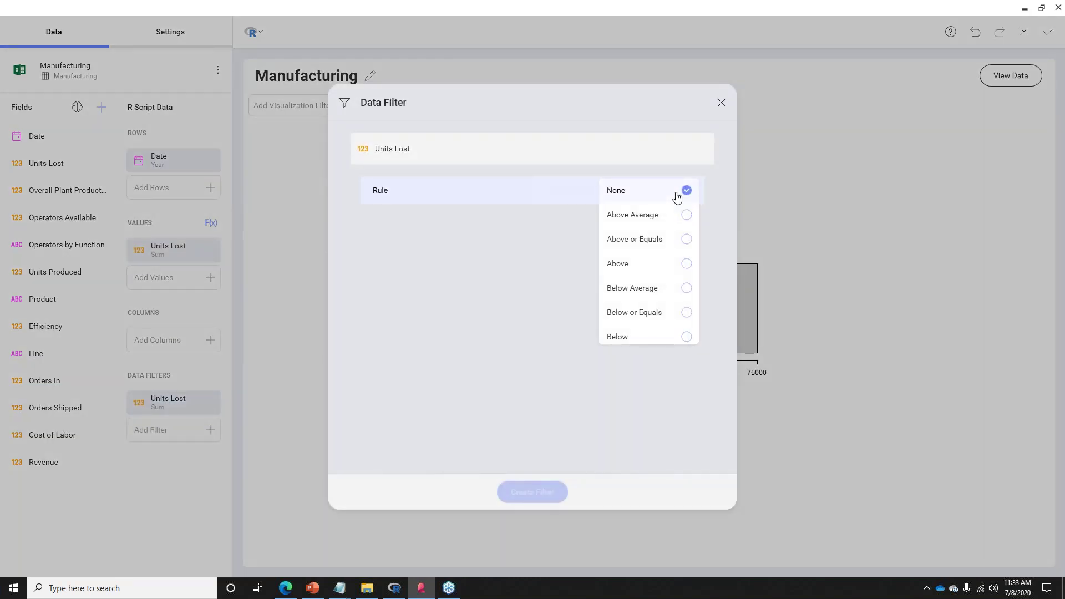
{"action": "scroll", "coordinate": [681, 300], "scroll_direction": "down", "scroll_amount": 2}
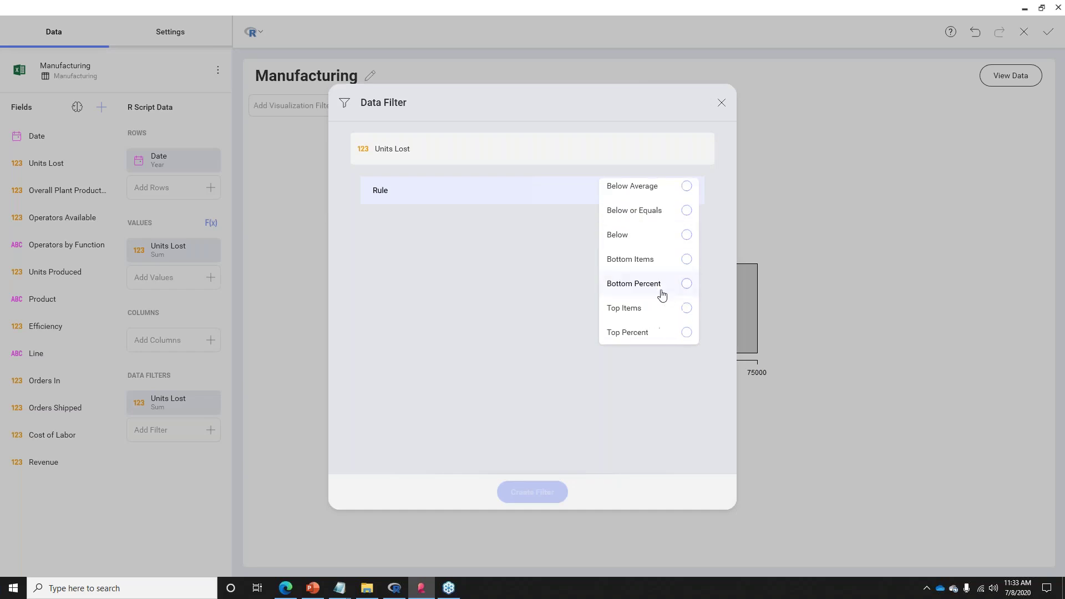
{"action": "left_click", "coordinate": [684, 333]}
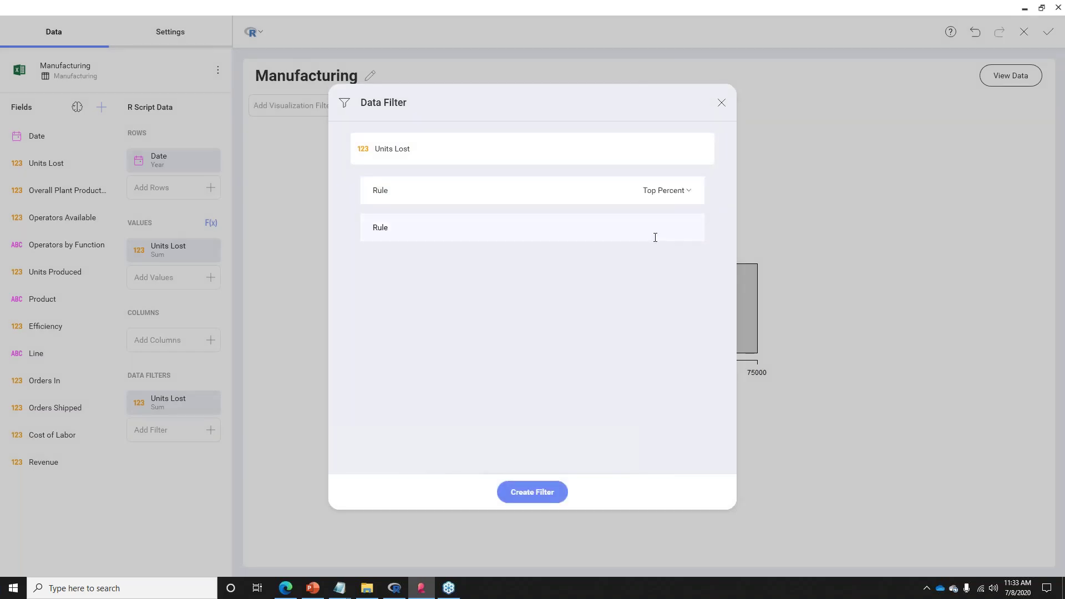
{"action": "type", "text": "20"}
{"action": "left_click", "coordinate": [562, 492]}
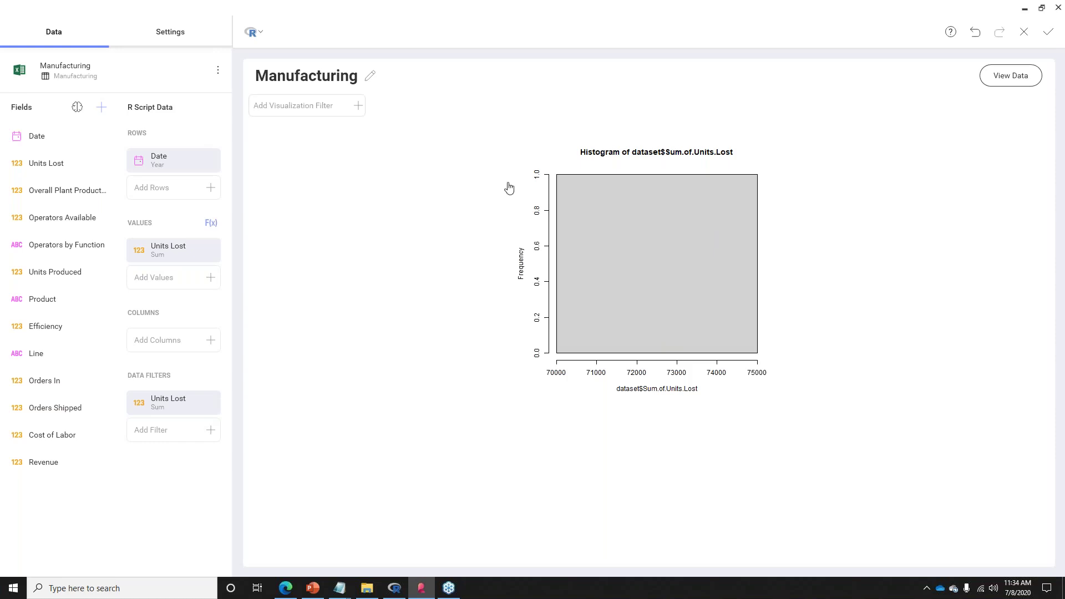
{"action": "left_click_drag", "start_coordinate": [162, 402], "coordinate": [91, 381]}
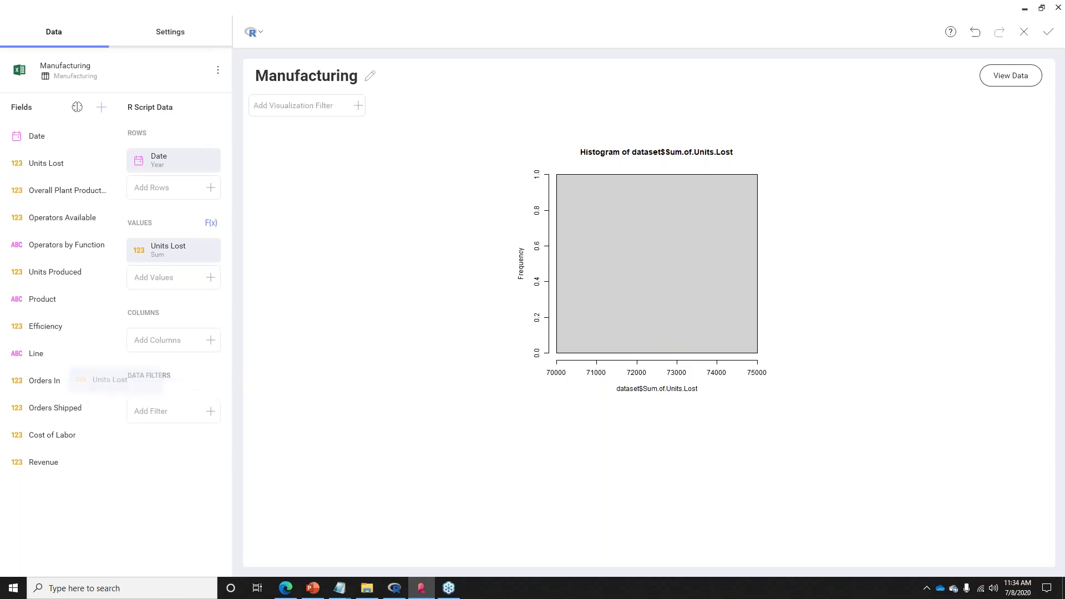
- Add a data filter on Date, filtered by the rule Last 30 days
{"action": "left_click_drag", "start_coordinate": [157, 160], "coordinate": [158, 397]}
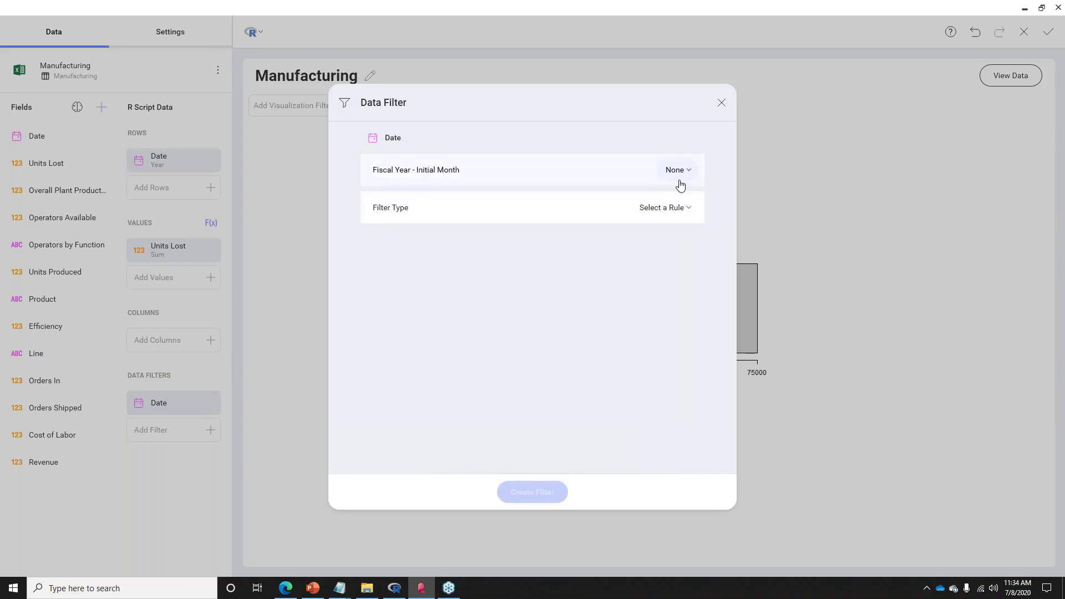
{"action": "left_click", "coordinate": [677, 206]}
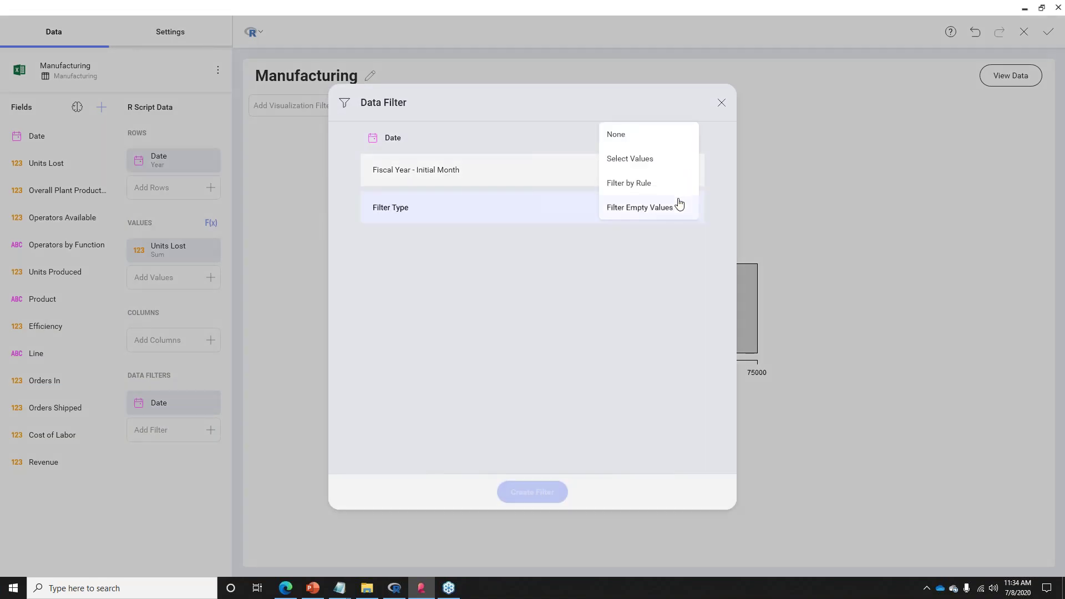
{"action": "left_click", "coordinate": [673, 191]}
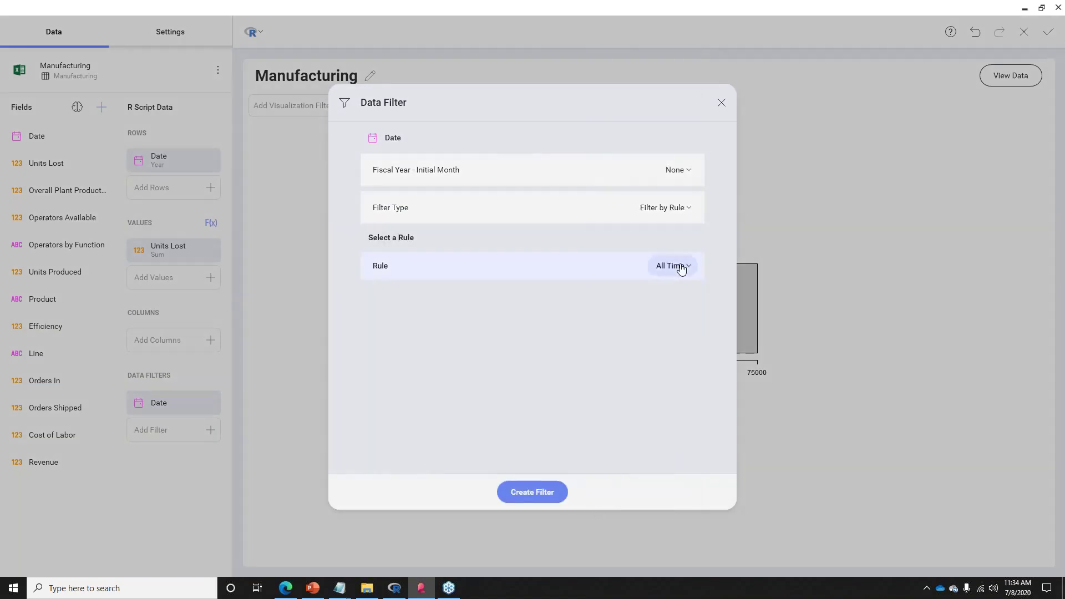
{"action": "left_click", "coordinate": [675, 266]}
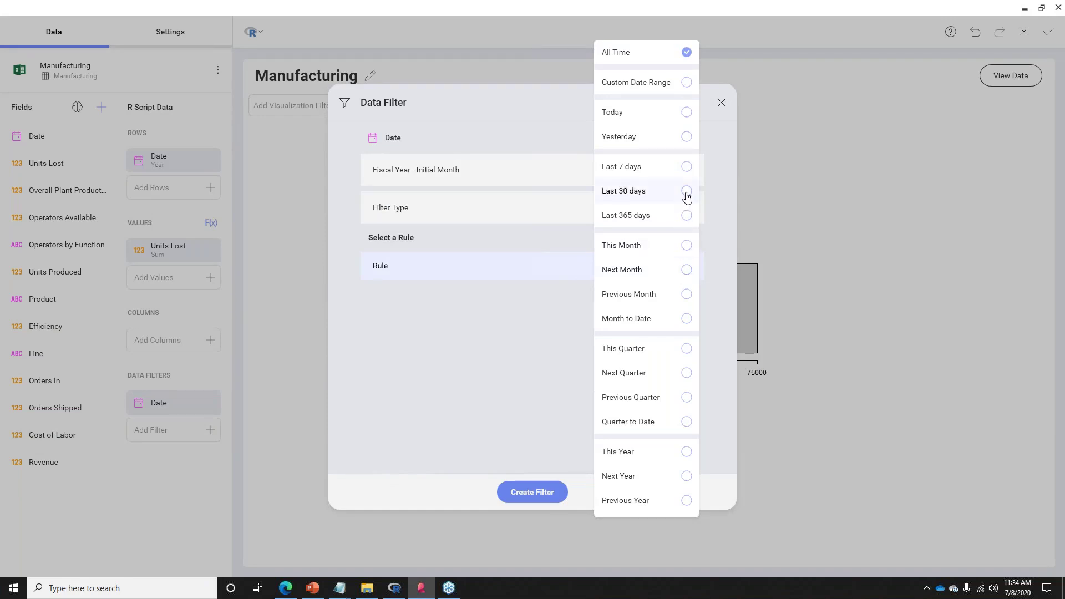
{"action": "left_click", "coordinate": [686, 53]}
{"action": "left_click", "coordinate": [554, 492]}
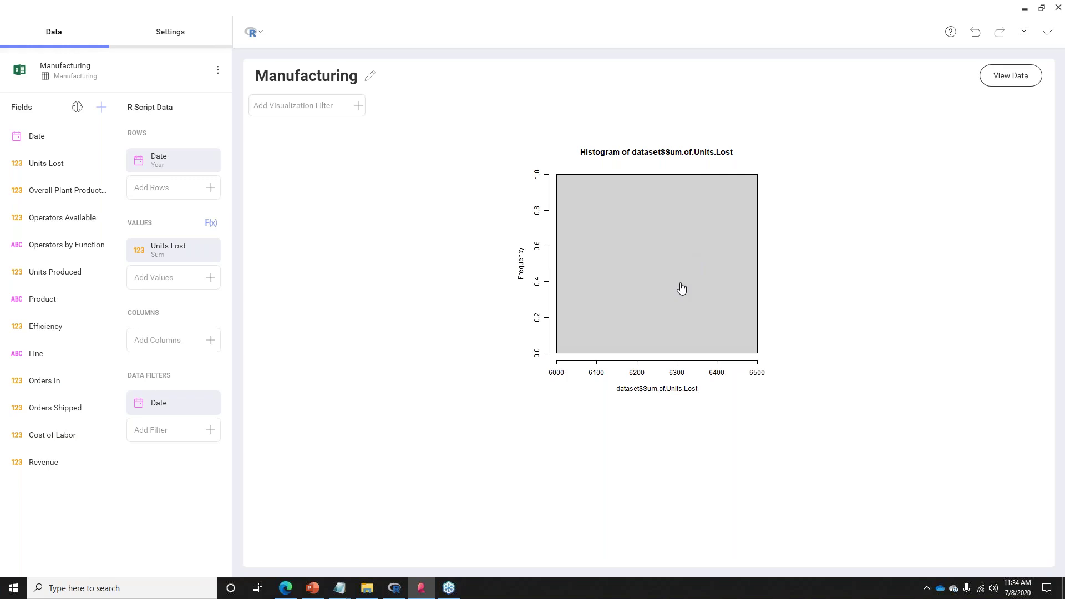
- Set the date aggregation of the Date row field to Day
{"action": "left_click", "coordinate": [157, 161]}
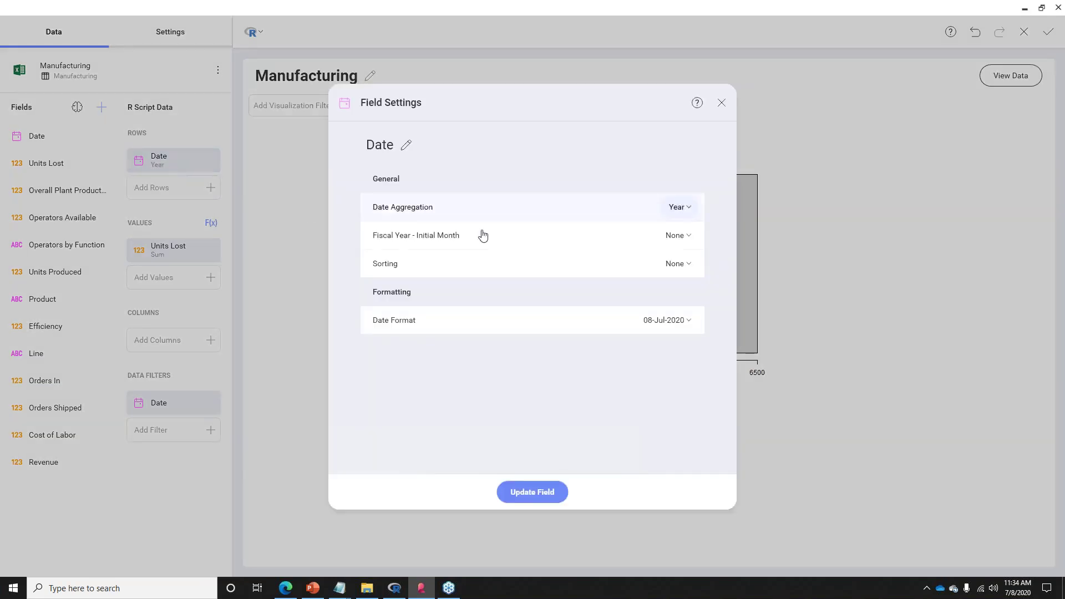
{"action": "left_click", "coordinate": [676, 208]}
{"action": "left_click", "coordinate": [691, 207]}
{"action": "left_click", "coordinate": [544, 492]}
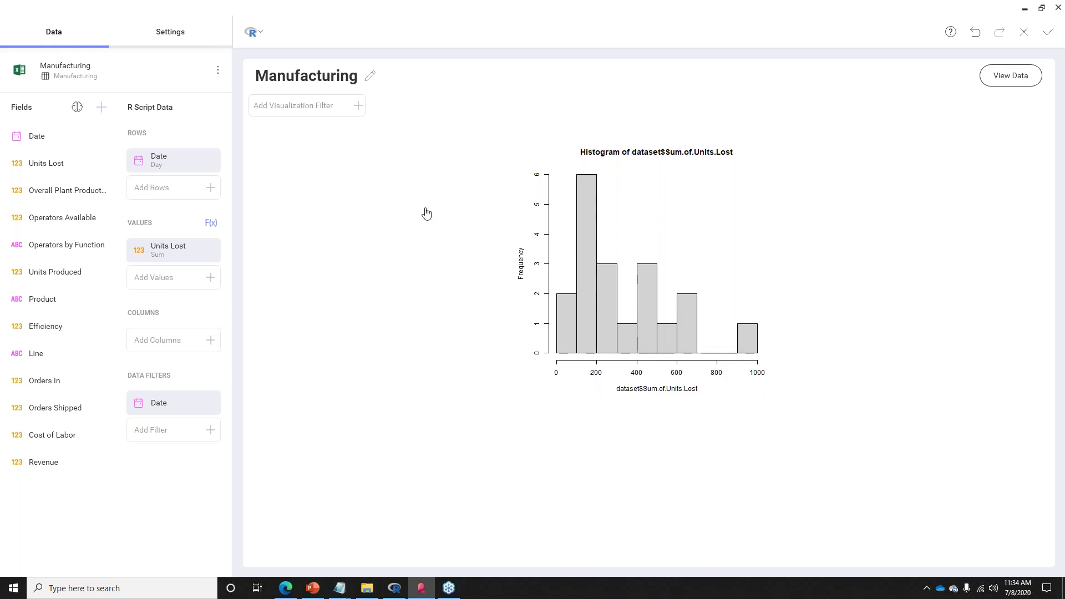
- Open the R script for editing and insert three line breaks before the closing parenthesis of the hist call
{"action": "left_click", "coordinate": [167, 35]}
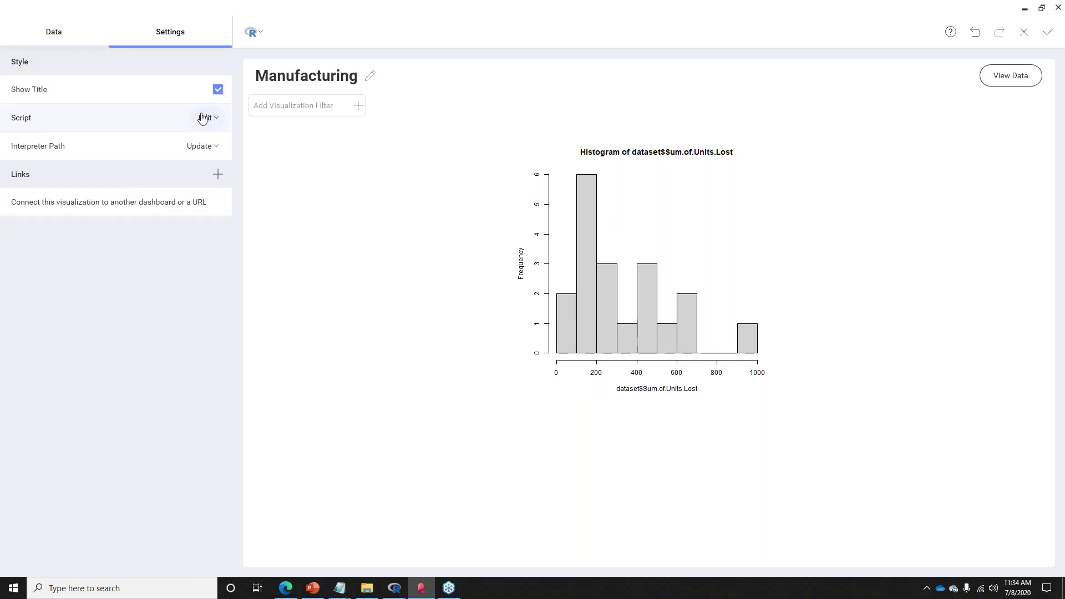
{"action": "left_click", "coordinate": [203, 118]}
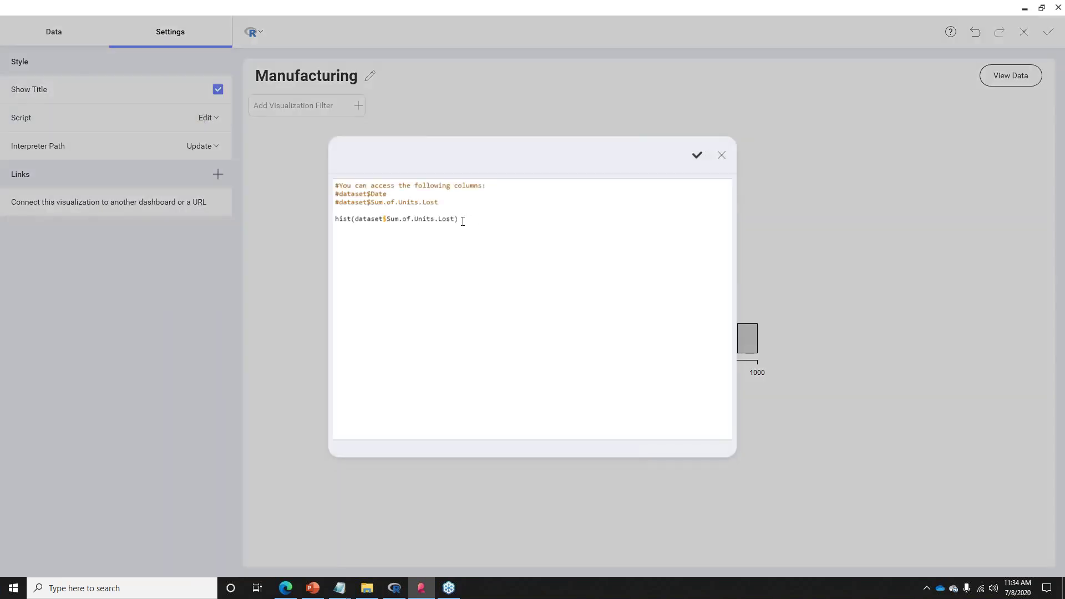
{"action": "left_click", "coordinate": [454, 219]}
{"action": "key", "text": "Return"}
{"action": "key", "text": "Return"}
{"action": "key", "text": "Return"}
- Switch to the browser and examine the hist() syntax and parameter descriptions on Tutorialspoint's R - Histograms page
{"action": "left_click", "coordinate": [285, 588]}
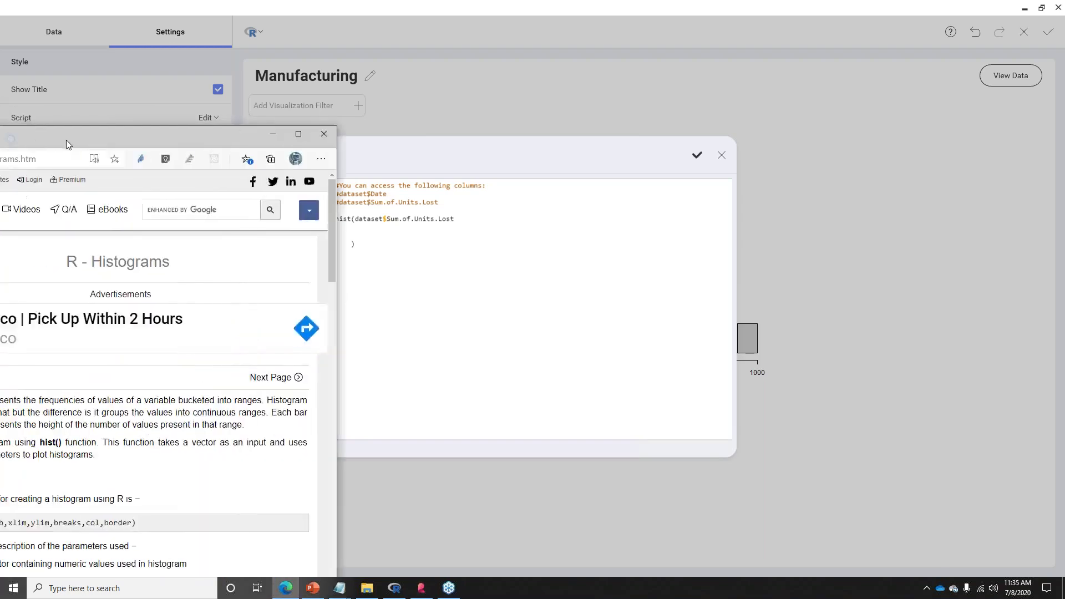
{"action": "left_click_drag", "start_coordinate": [66, 140], "coordinate": [496, 1]}
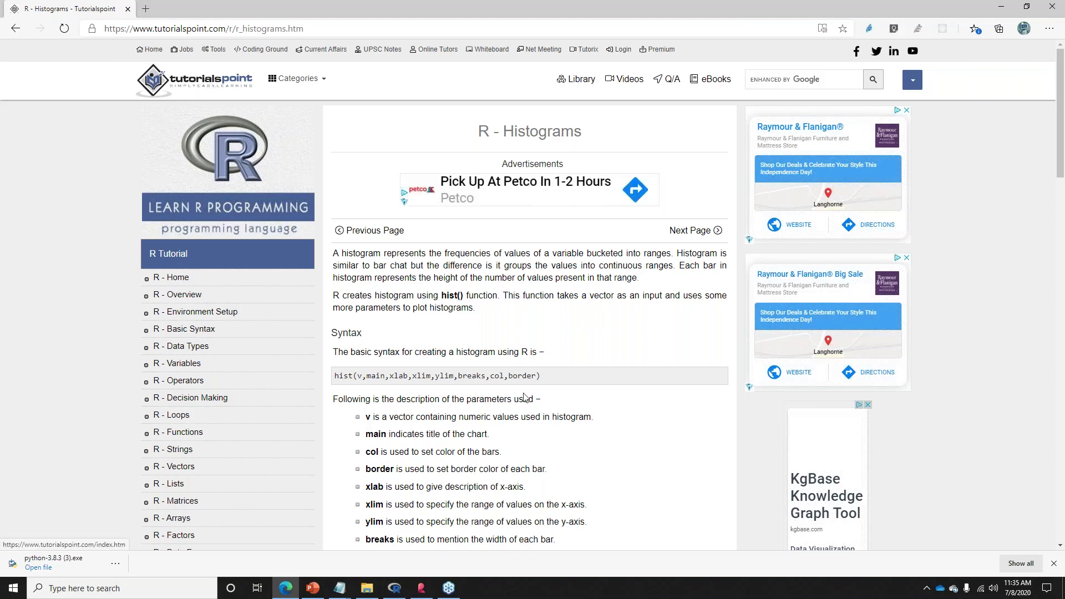
{"action": "scroll", "coordinate": [524, 398], "scroll_direction": "down", "scroll_amount": 1}
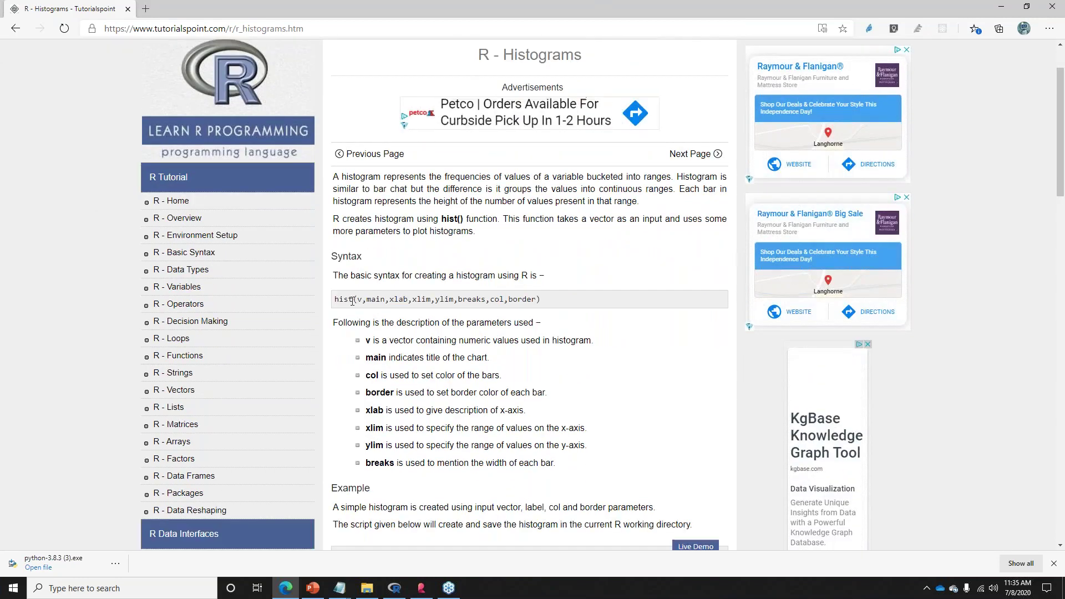
{"action": "double_click", "coordinate": [353, 300]}
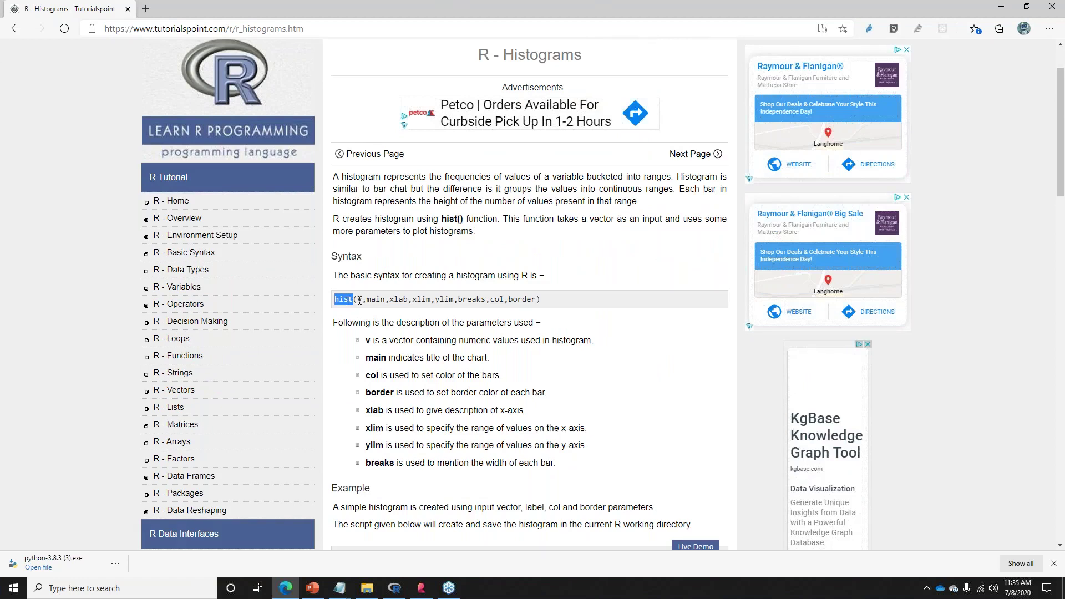
{"action": "double_click", "coordinate": [360, 300]}
{"action": "double_click", "coordinate": [376, 300]}
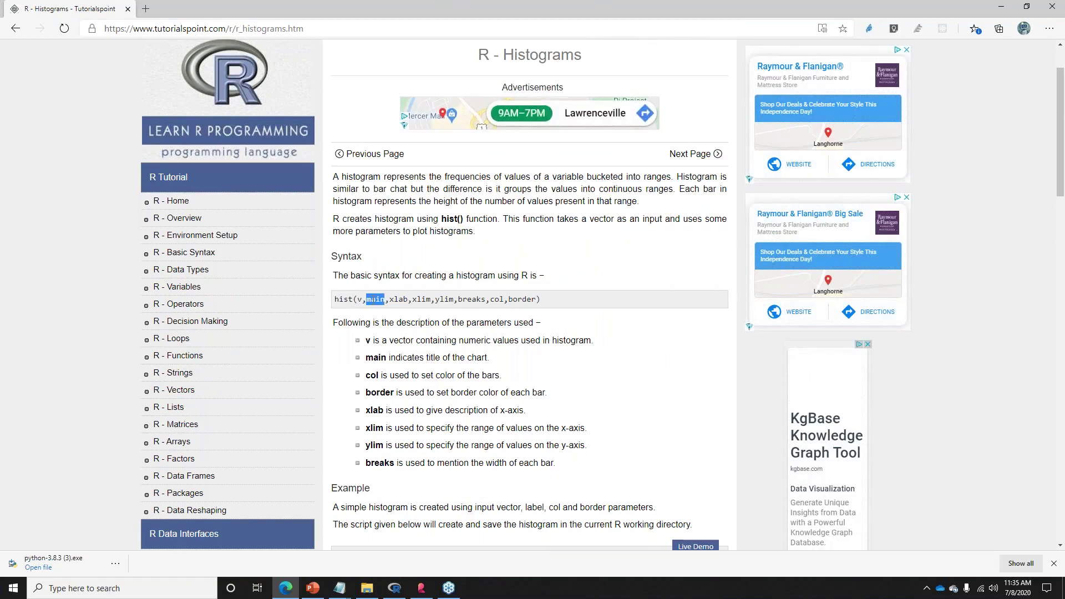
{"action": "left_click_drag", "start_coordinate": [398, 300], "coordinate": [542, 303]}
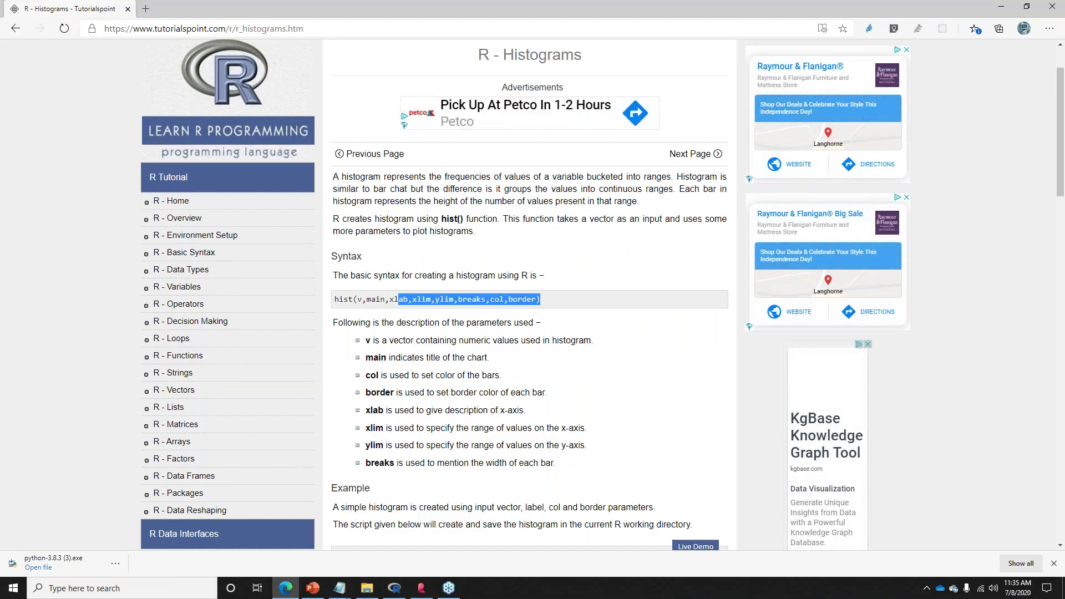
{"action": "left_click", "coordinate": [436, 351]}
{"action": "left_click_drag", "start_coordinate": [371, 341], "coordinate": [555, 463]}
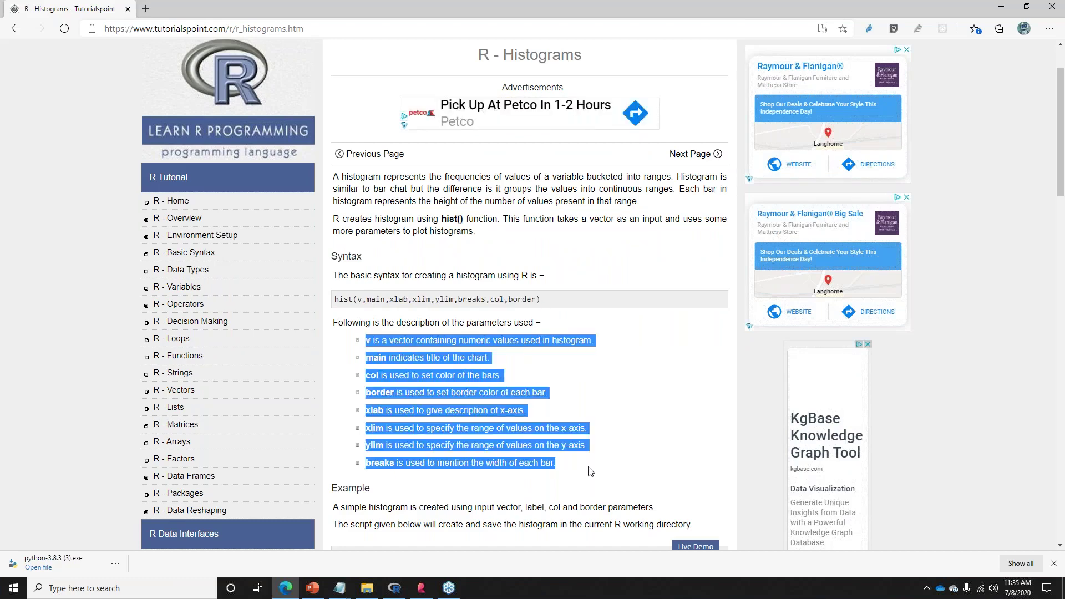
{"action": "left_click", "coordinate": [441, 432]}
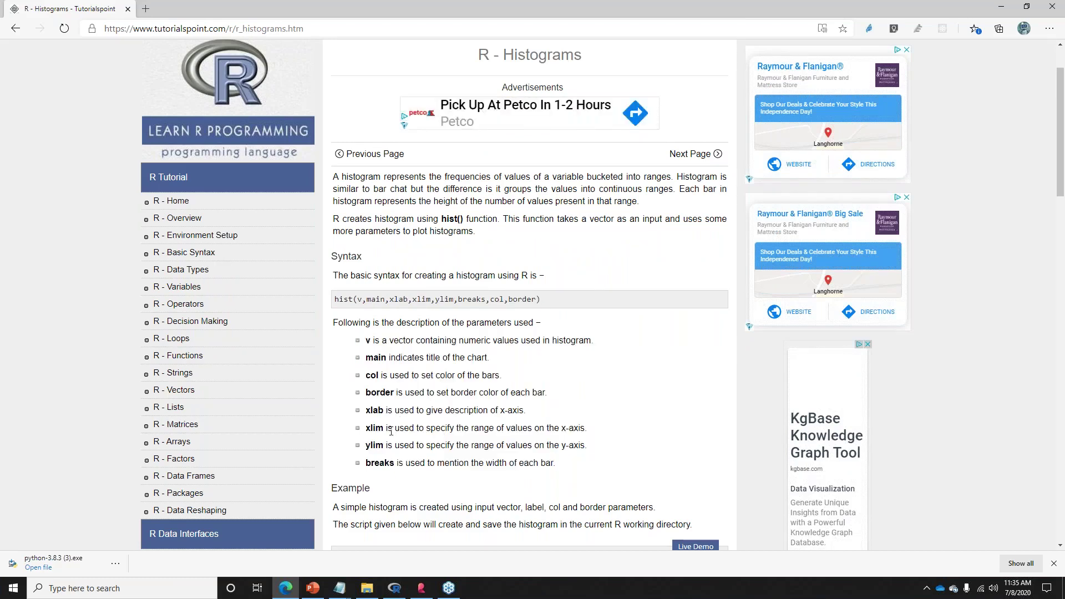
{"action": "double_click", "coordinate": [371, 411]}
{"action": "double_click", "coordinate": [372, 428]}
{"action": "left_click", "coordinate": [450, 429]}
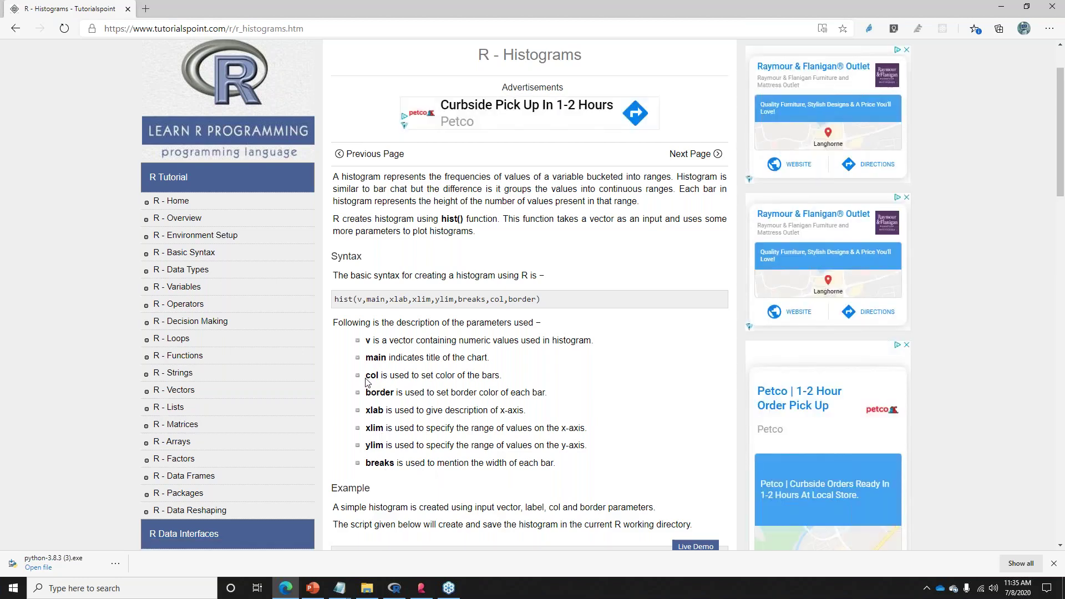
{"action": "mouse_move", "coordinate": [365, 377]}
{"action": "left_mouse_down"}
{"action": "mouse_move", "coordinate": [498, 377]}
{"action": "mouse_move", "coordinate": [361, 361]}
{"action": "left_mouse_up"}
{"action": "left_click", "coordinate": [497, 359]}
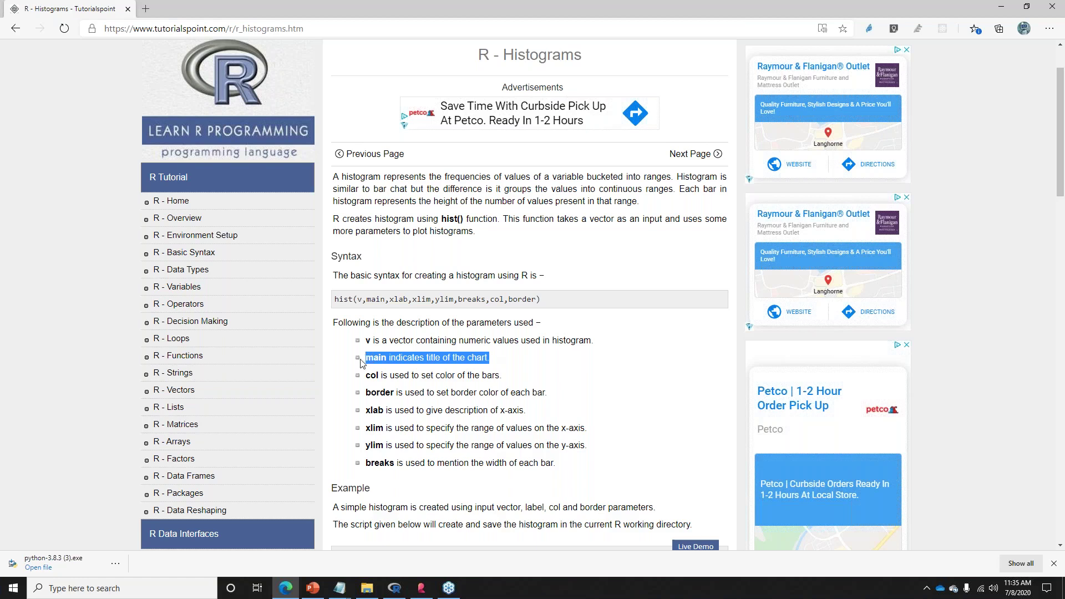
{"action": "left_click", "coordinate": [649, 397]}
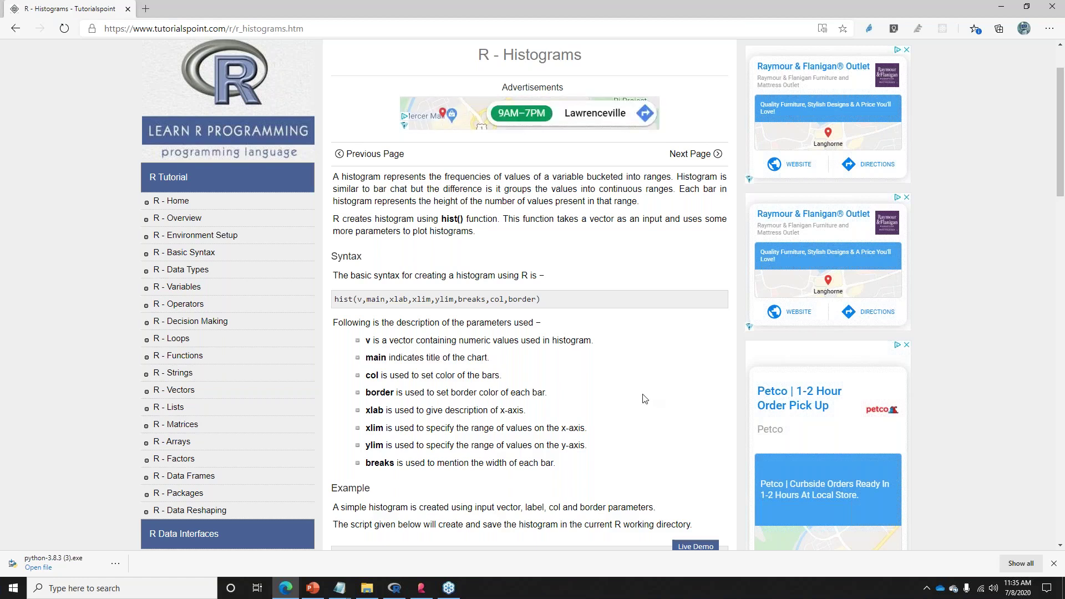
- Copy the arguments col = "yellow",border = "blue" from the page's histogram example
{"action": "scroll", "coordinate": [602, 420], "scroll_direction": "down", "scroll_amount": 1}
{"action": "scroll", "coordinate": [602, 420], "scroll_direction": "down", "scroll_amount": 8}
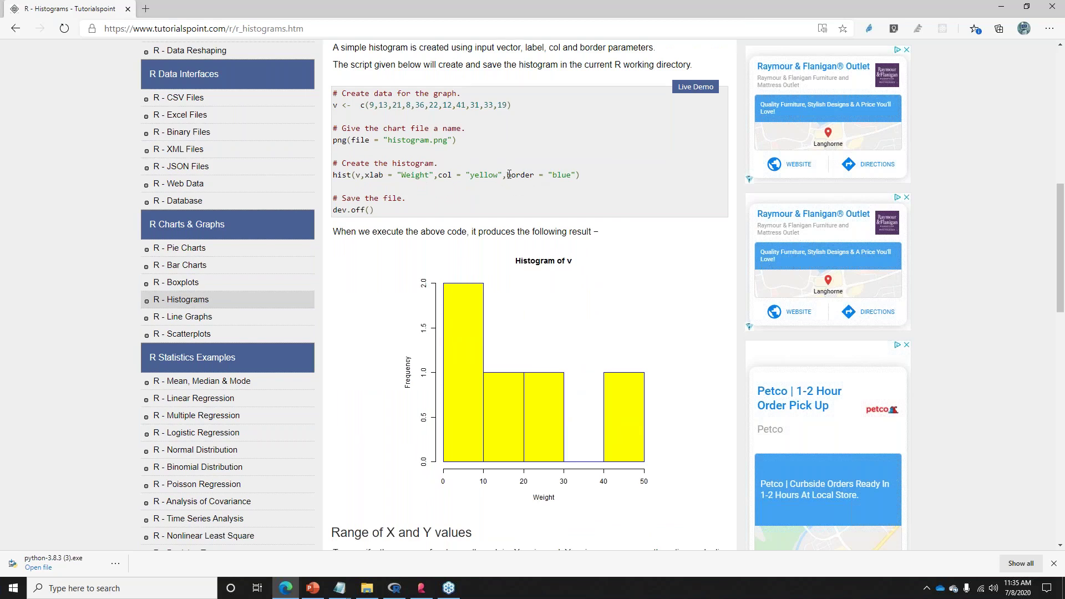
{"action": "left_click_drag", "start_coordinate": [439, 175], "coordinate": [576, 177]}
{"action": "right_click", "coordinate": [558, 174]}
{"action": "left_click", "coordinate": [573, 184]}
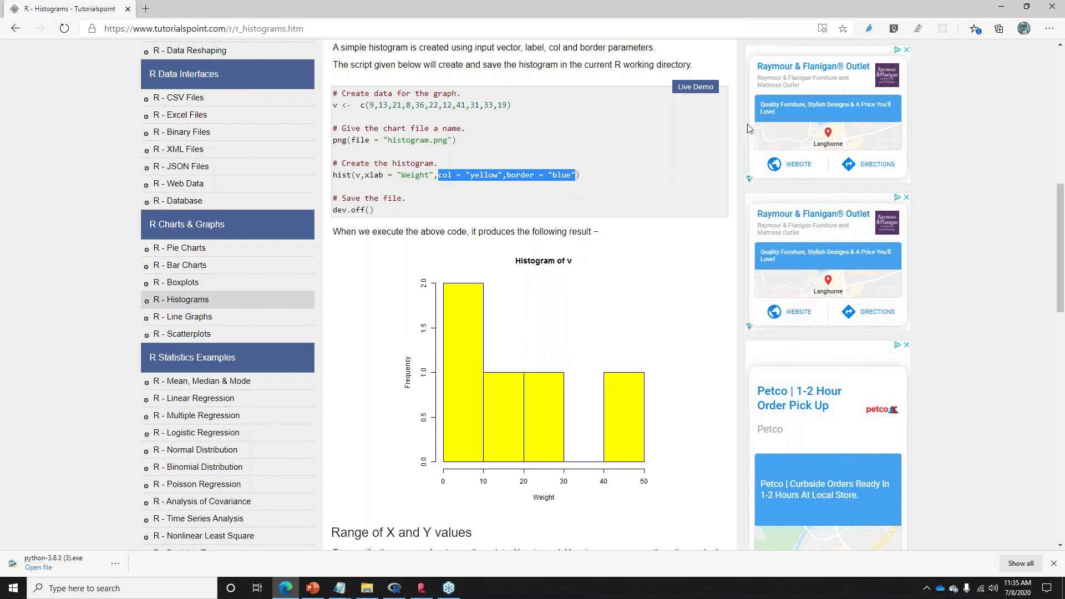
- Return to Reveal, add the copied color and border arguments after dataset$Sum.of.Units.Lost in the script, and apply it
{"action": "left_click", "coordinate": [1001, 8]}
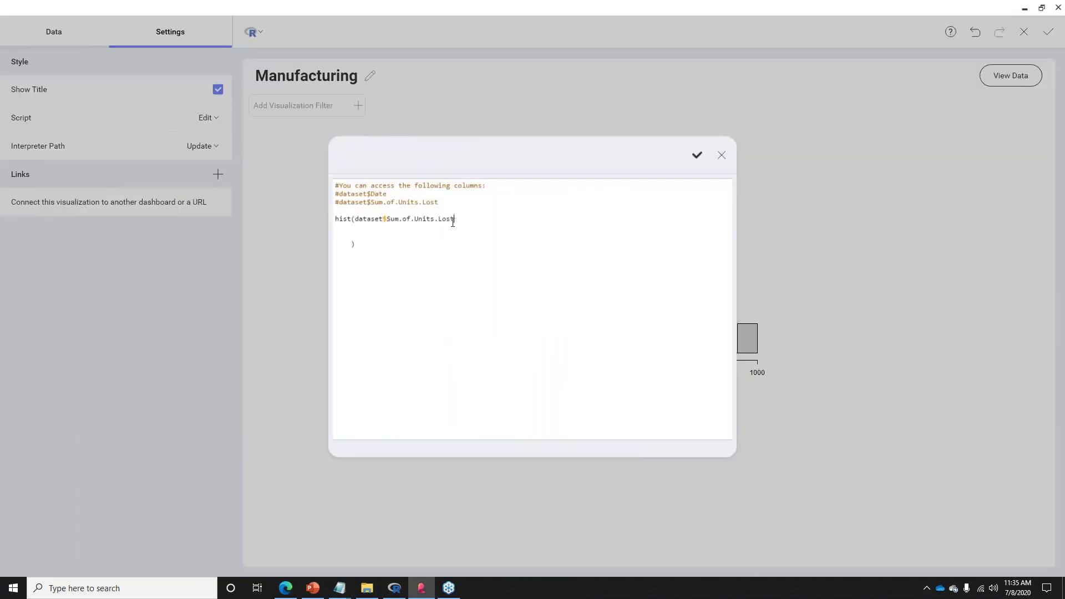
{"action": "left_click", "coordinate": [460, 220]}
{"action": "key", "text": "ctrl+v"}
{"action": "left_click", "coordinate": [697, 155]}
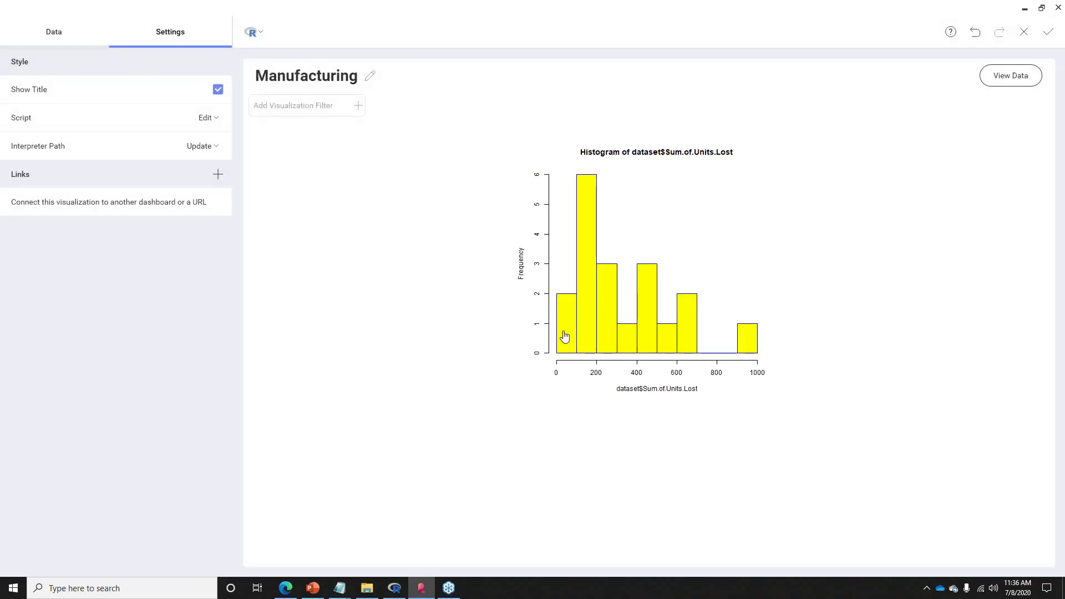
- Add main = "Units Lost Last 30 Days" and xlab = "Units Lost" to the hist call and apply the script
{"action": "left_click", "coordinate": [205, 117]}
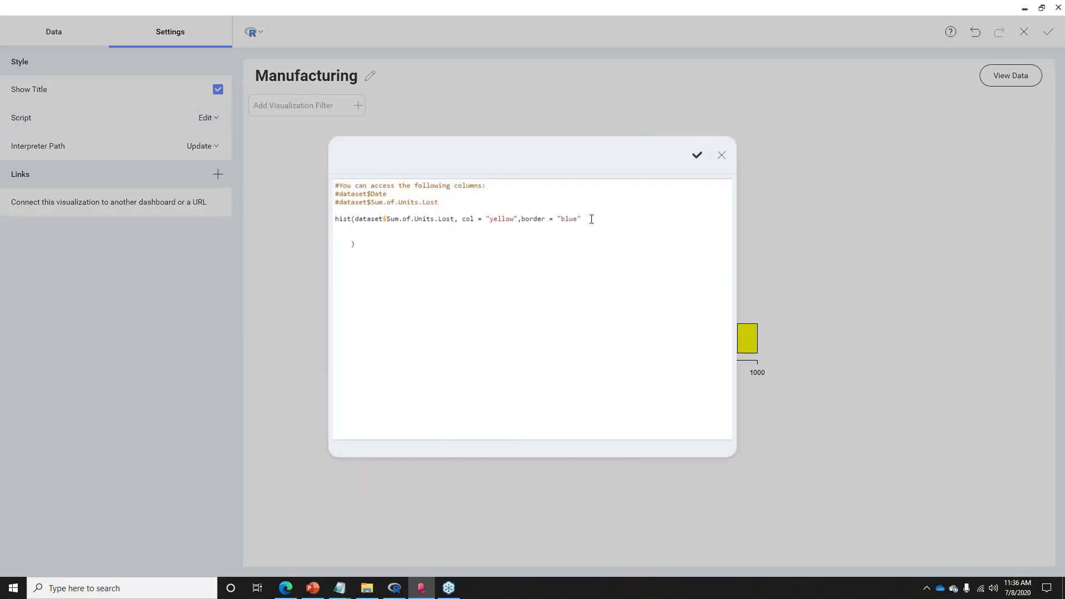
{"action": "type", "text": "main = \"Units List Last 30 daysy"}
{"action": "key", "text": "BackSpace"}
{"action": "key", "text": "BackSpace"}
{"action": "key", "text": "BackSpace"}
{"action": "key", "text": "BackSpace"}
{"action": "type", "text": "Days\", xlab = \"Units L"}
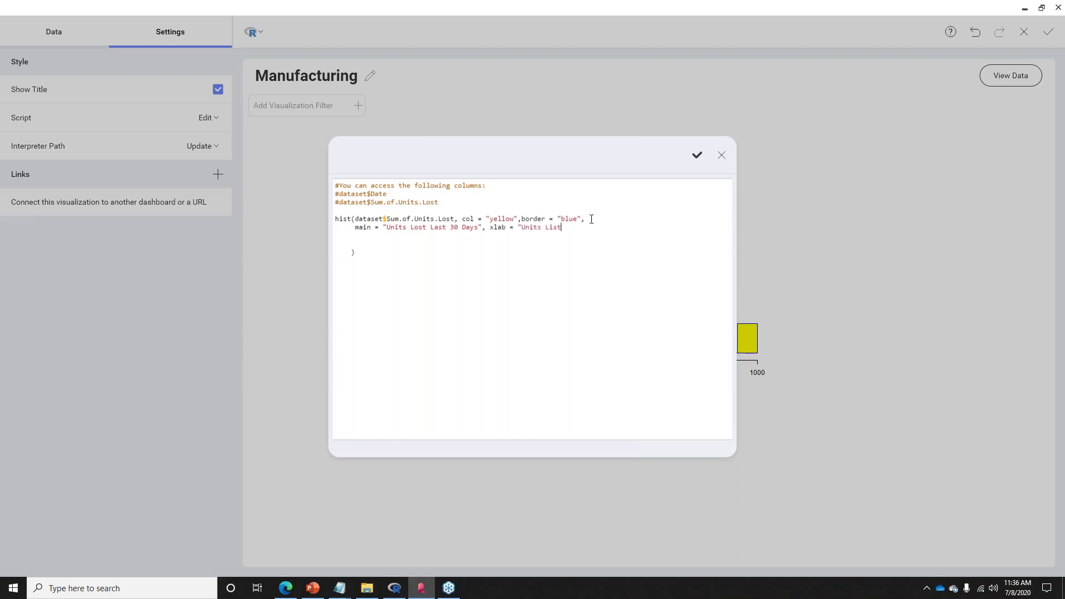
{"action": "type", "text": "ost"}
{"action": "left_click", "coordinate": [696, 156]}
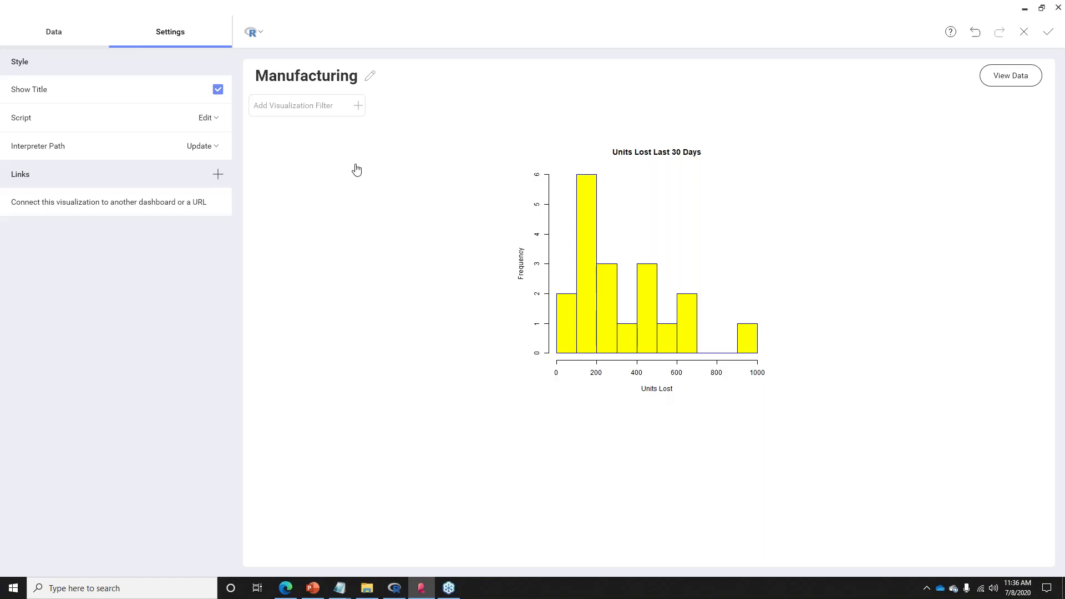
- Change the script's bar color to green and border color to red, and apply it
{"action": "left_click", "coordinate": [206, 113]}
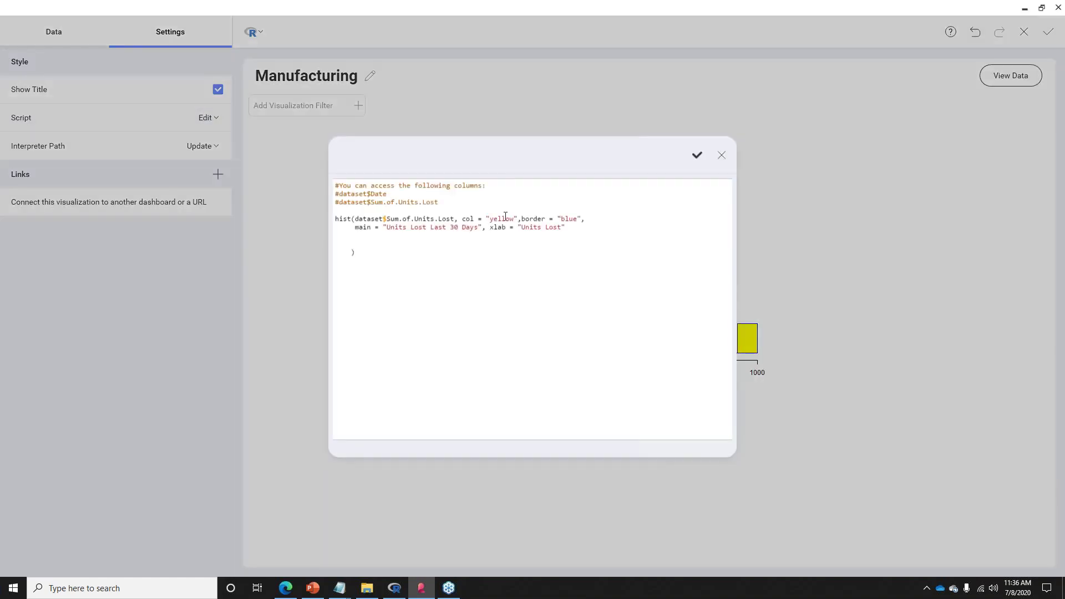
{"action": "double_click", "coordinate": [505, 218]}
{"action": "type", "text": "gra"}
{"action": "type", "text": "en"}
{"action": "key", "text": "ctrl+shift+Right"}
{"action": "type", "text": "red"}
{"action": "left_click", "coordinate": [697, 155]}
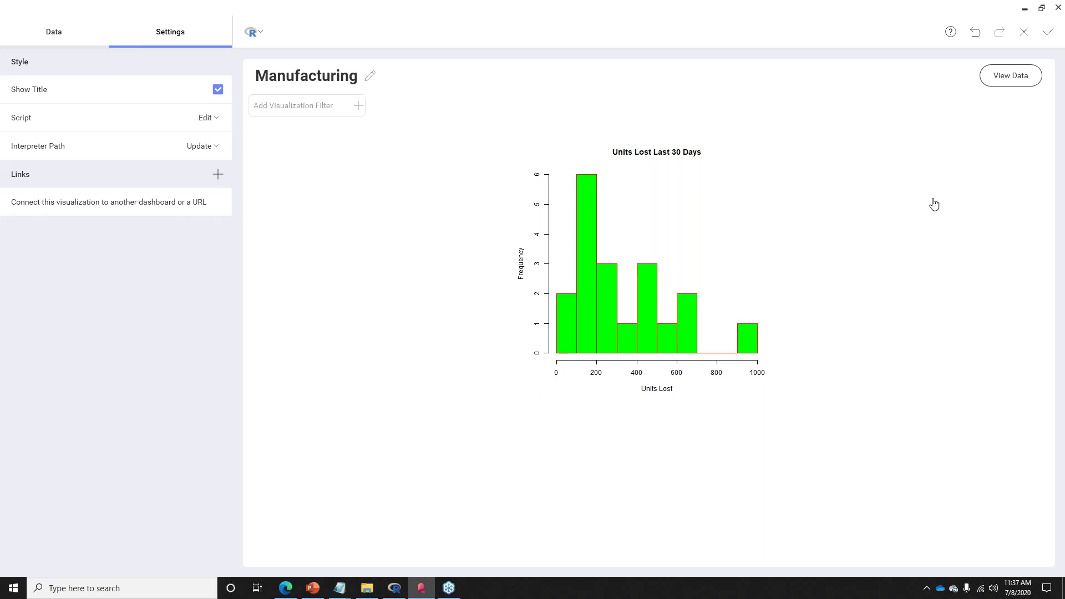
- Finish editing the visualization and rename the dashboard as Test Histogram
{"action": "left_click", "coordinate": [1048, 32]}
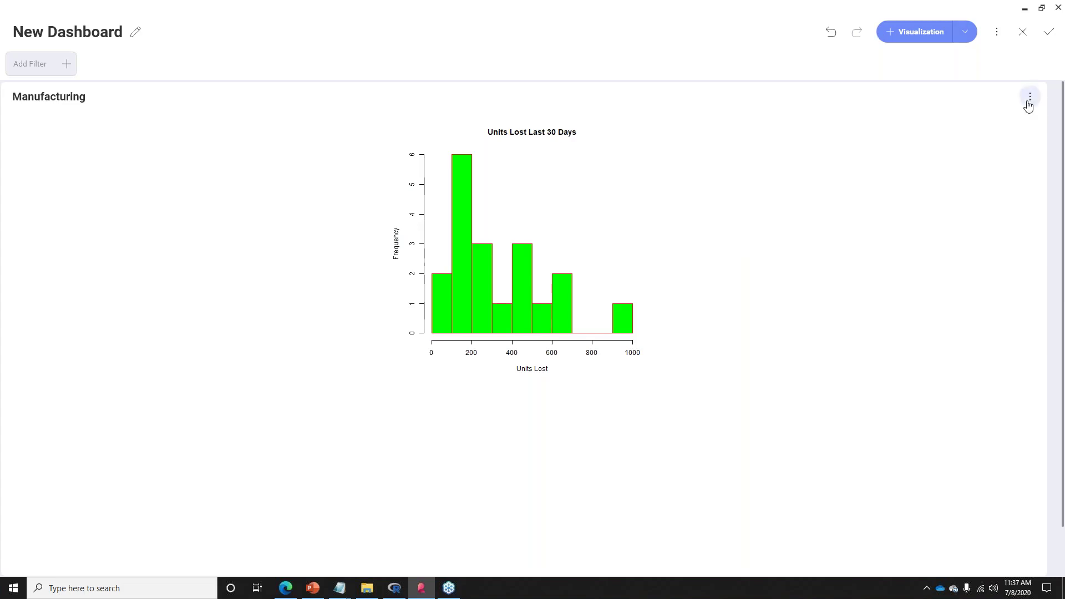
{"action": "left_click", "coordinate": [1029, 97]}
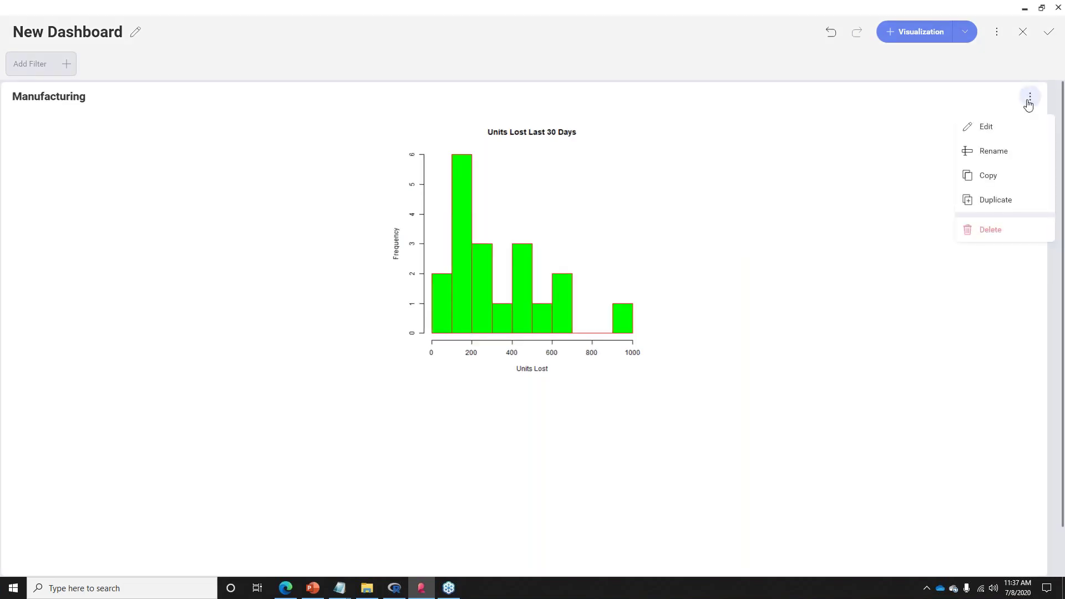
{"action": "left_click", "coordinate": [1050, 34]}
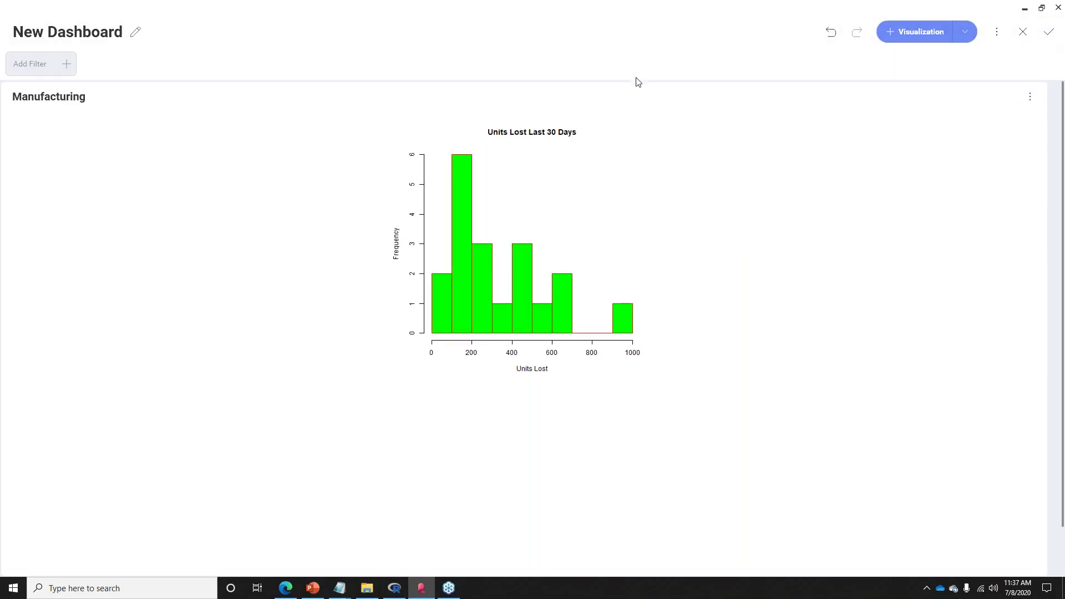
{"action": "left_click", "coordinate": [135, 32]}
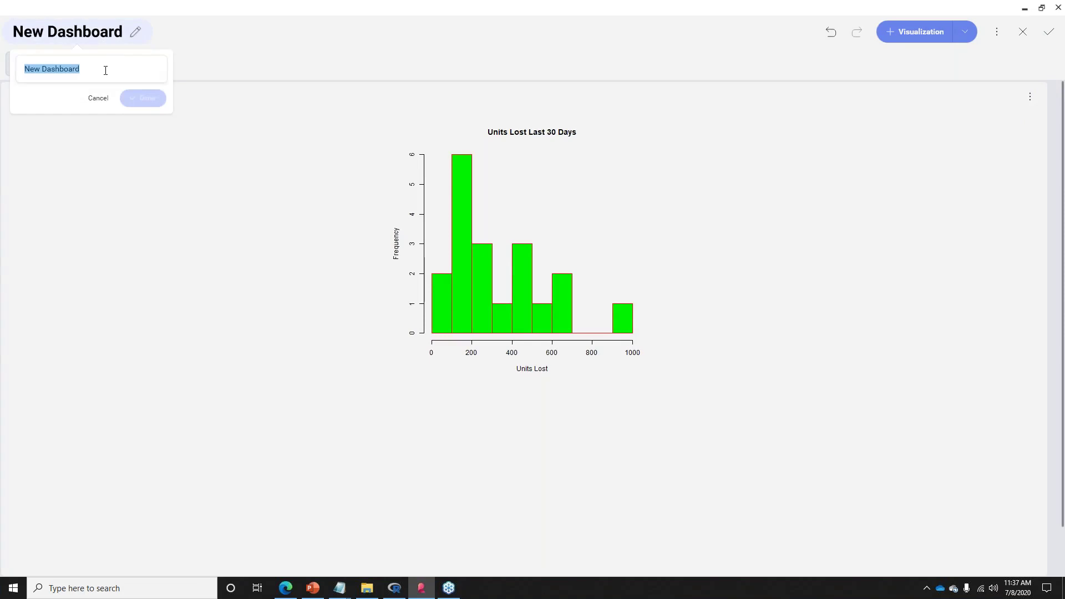
{"action": "type", "text": "Test Histogram"}
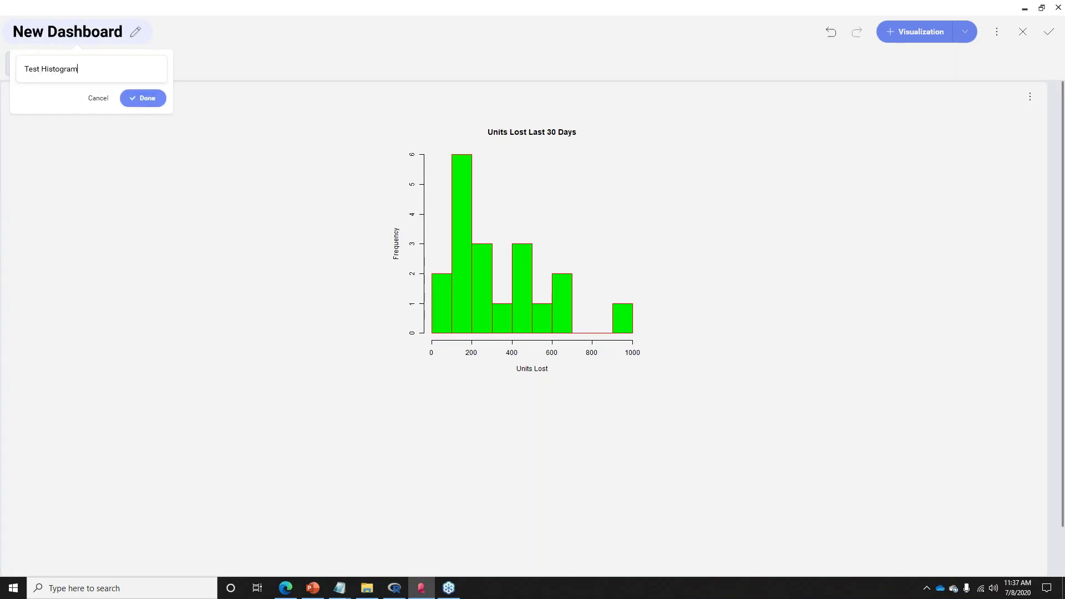
{"action": "key", "text": "Return"}
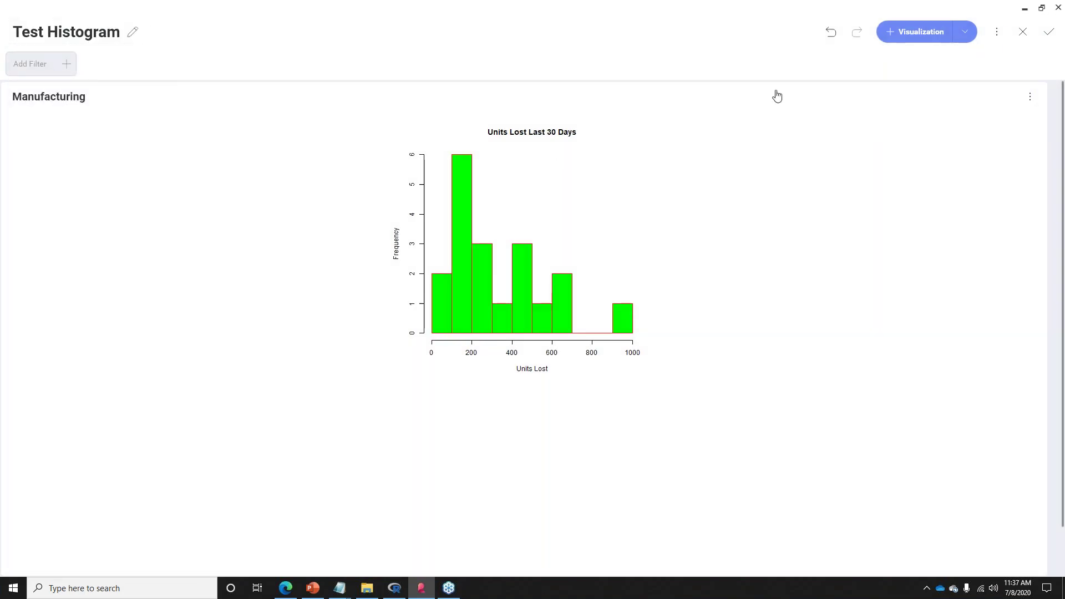
- Save the Test Histogram dashboard in the Analytics > Python folder and close it
{"action": "left_click", "coordinate": [1040, 34]}
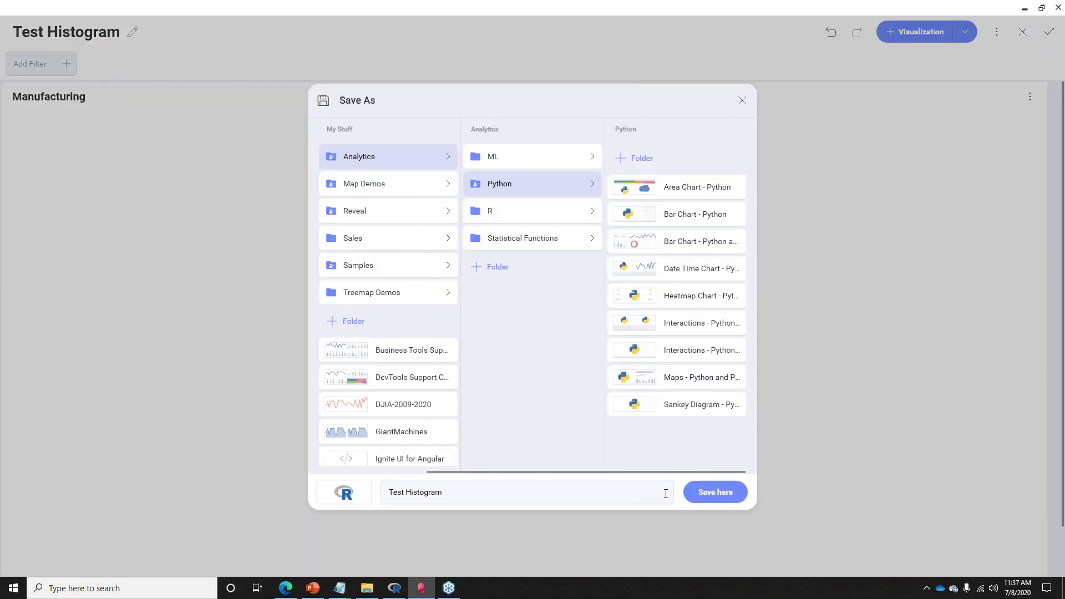
{"action": "left_click", "coordinate": [709, 495]}
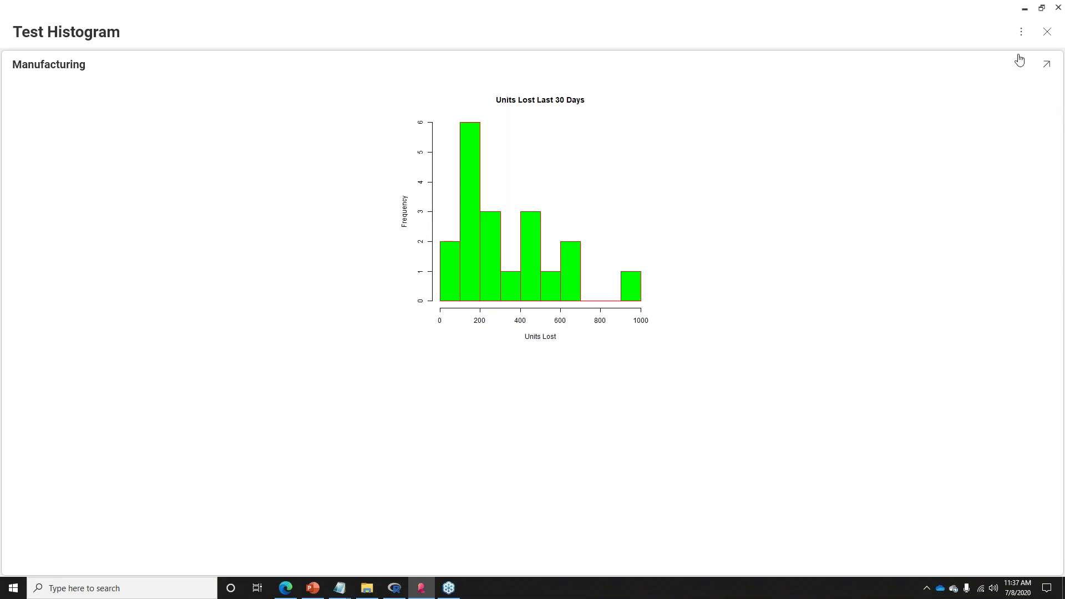
{"action": "left_click", "coordinate": [1047, 31]}
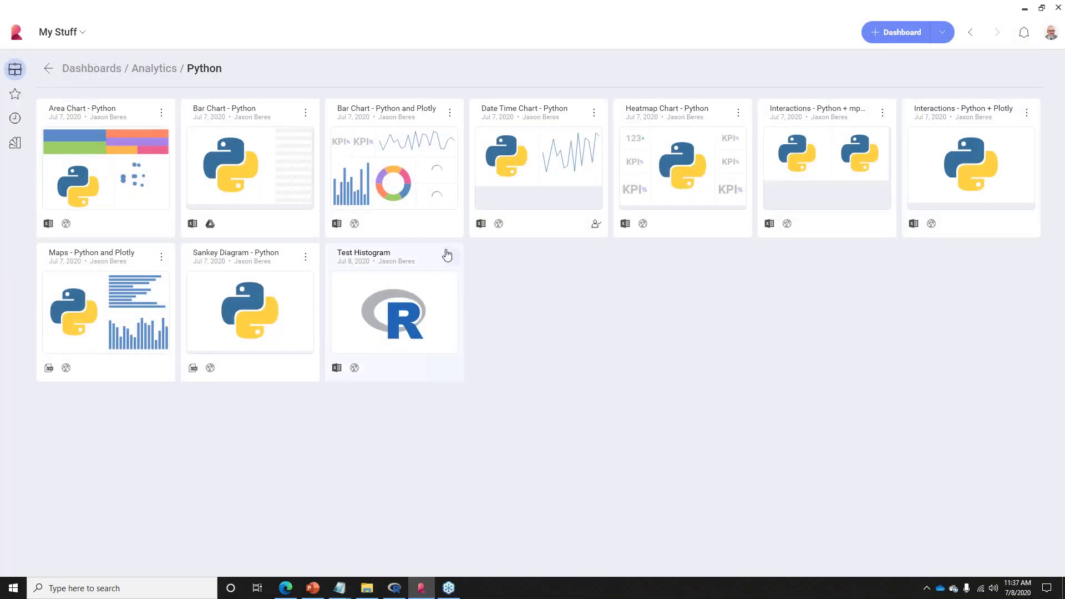
- View the sharing members and roles of the Test Histogram dashboard, and close the sharing dialog
{"action": "left_click", "coordinate": [448, 255]}
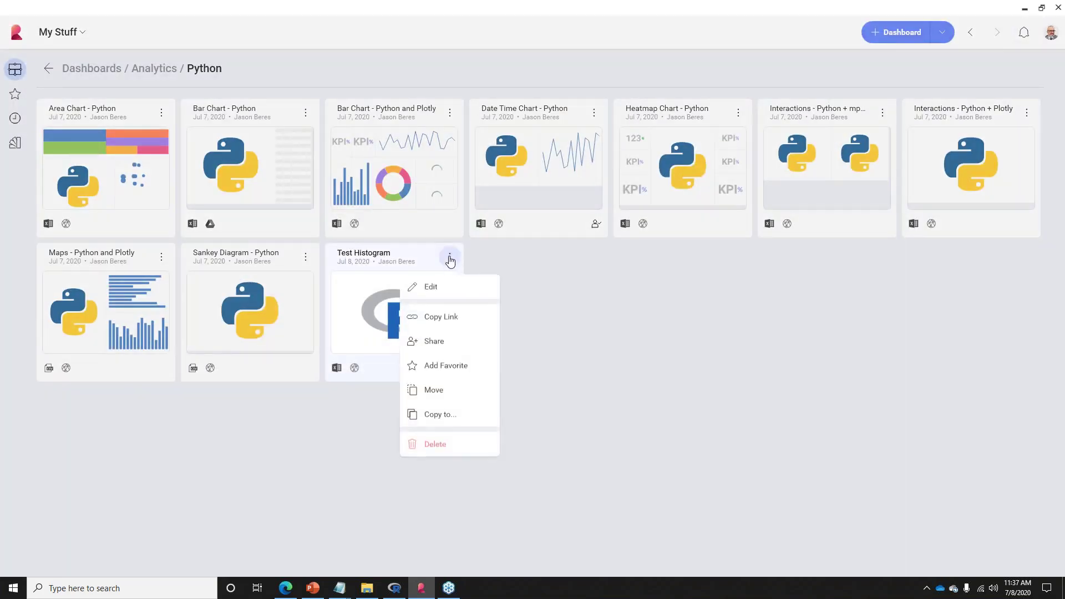
{"action": "left_click", "coordinate": [445, 342]}
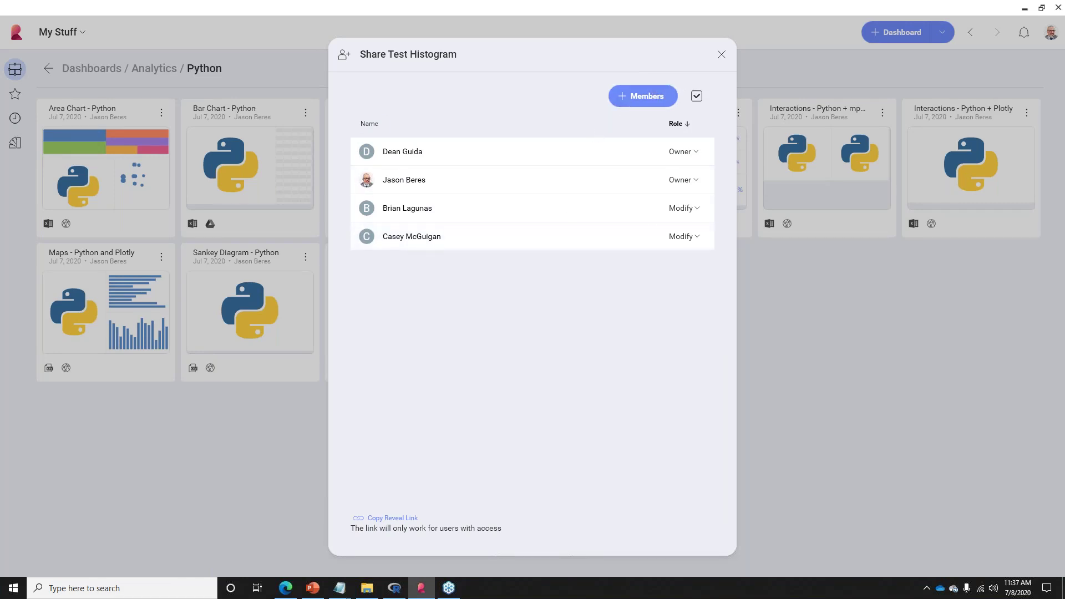
{"action": "left_click", "coordinate": [720, 54]}
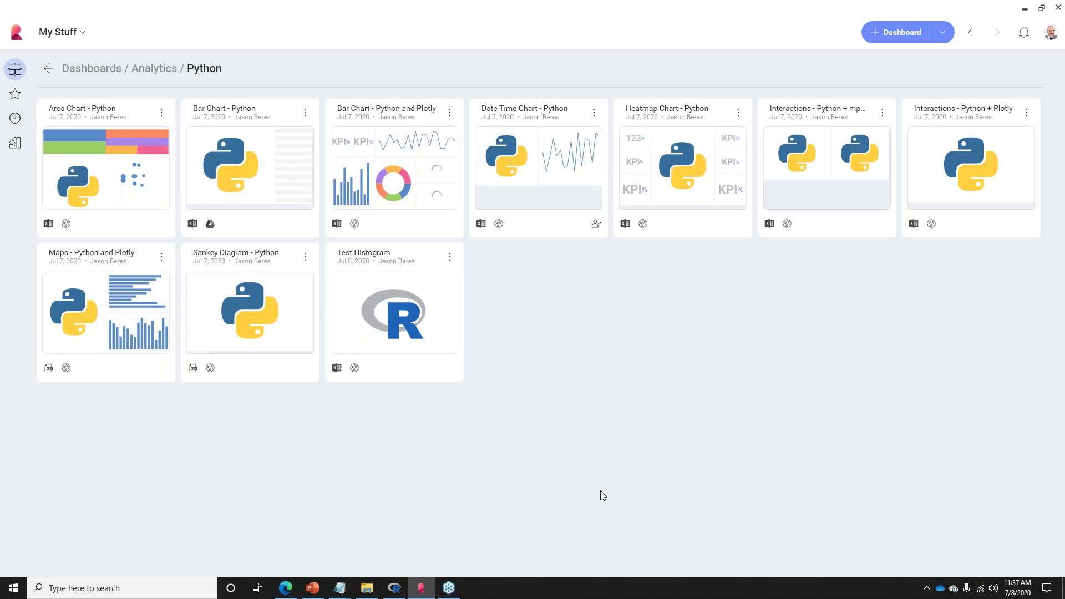
- Open the Area Chart - Python dashboard for editing and bring up the Python script of its Spend vs. Budget area chart
{"action": "left_click", "coordinate": [118, 182]}
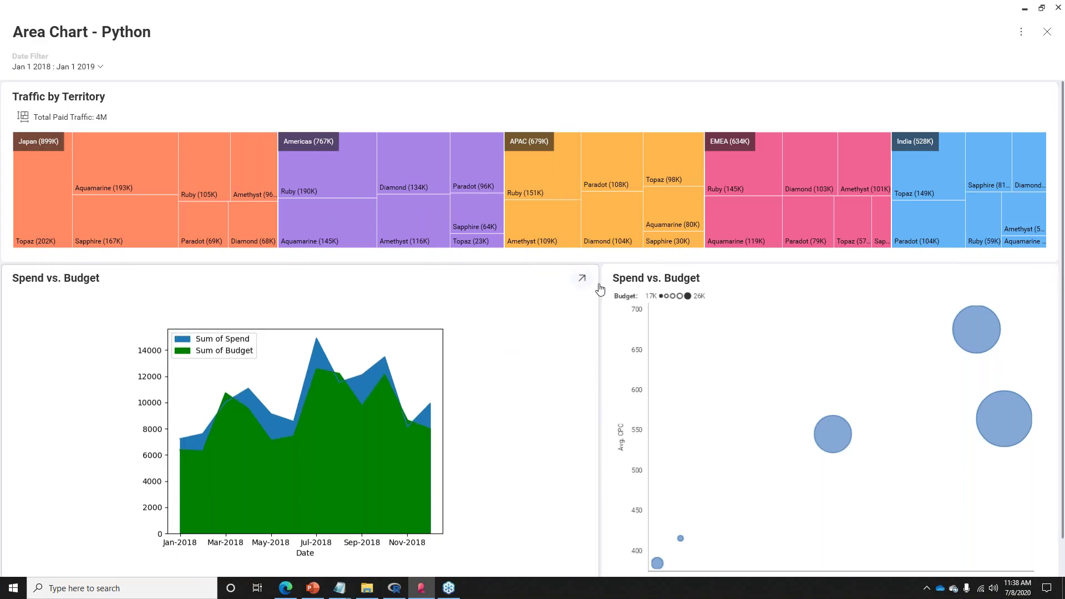
{"action": "left_click", "coordinate": [1020, 31]}
{"action": "left_click", "coordinate": [1005, 62]}
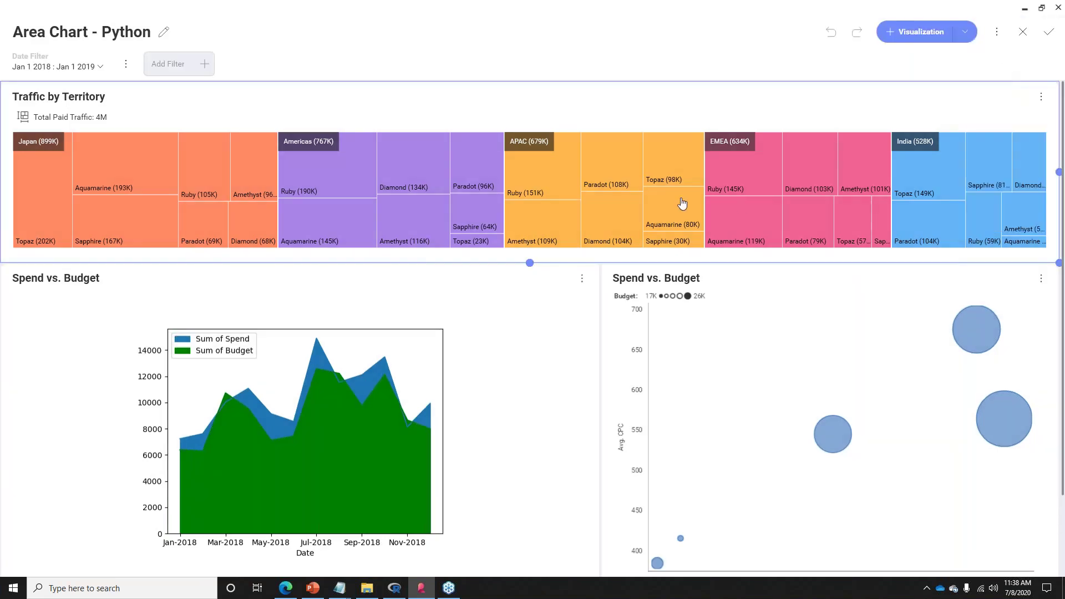
{"action": "left_click", "coordinate": [581, 279]}
{"action": "left_click", "coordinate": [572, 307]}
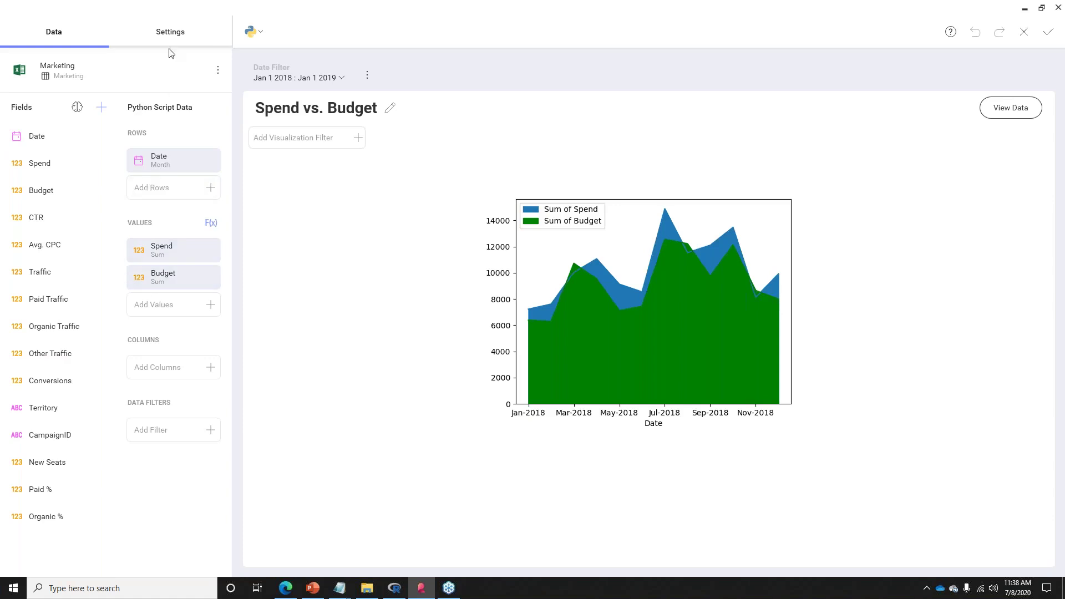
{"action": "left_click", "coordinate": [171, 33]}
{"action": "left_click", "coordinate": [203, 118]}
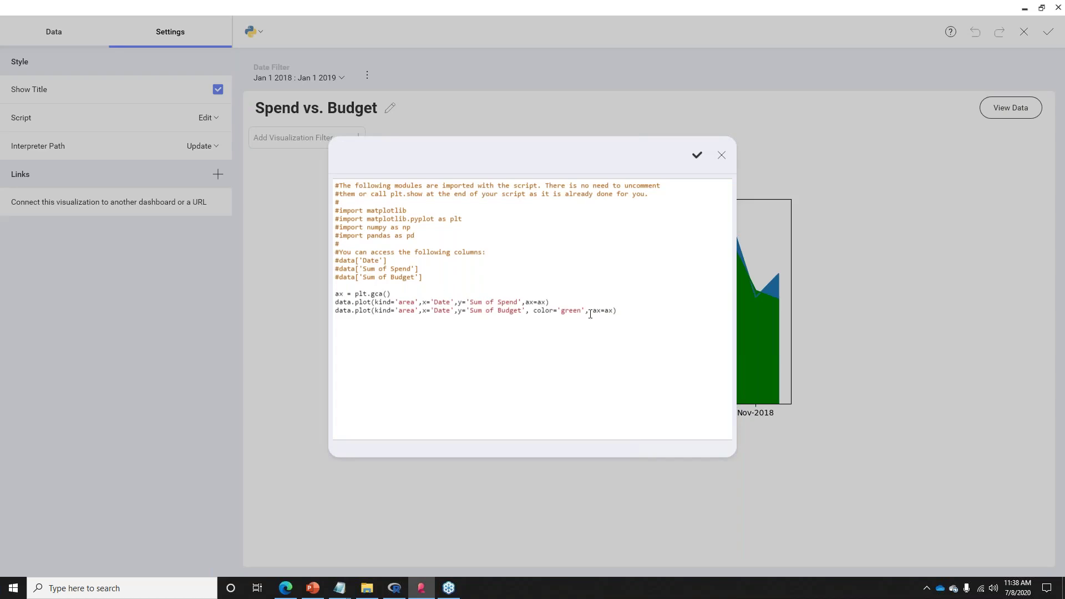
- Delete the data.plot line for Sum of Budget from the Python script and apply it
{"action": "left_click_drag", "start_coordinate": [619, 308], "coordinate": [332, 286]}
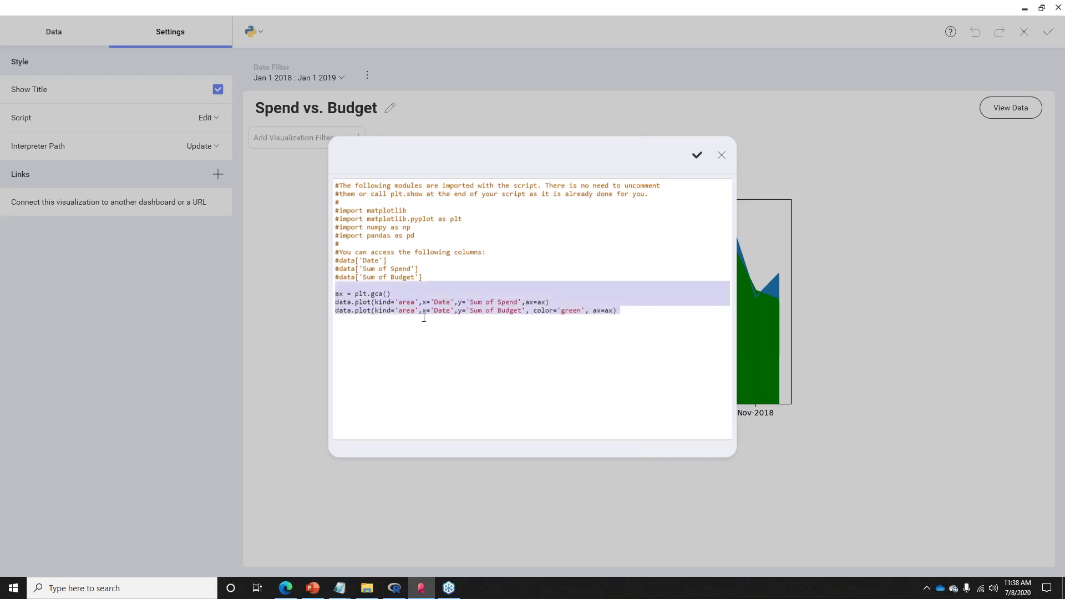
{"action": "left_click", "coordinate": [609, 316]}
{"action": "left_click_drag", "start_coordinate": [617, 310], "coordinate": [331, 312]}
{"action": "key", "text": "BackSpace"}
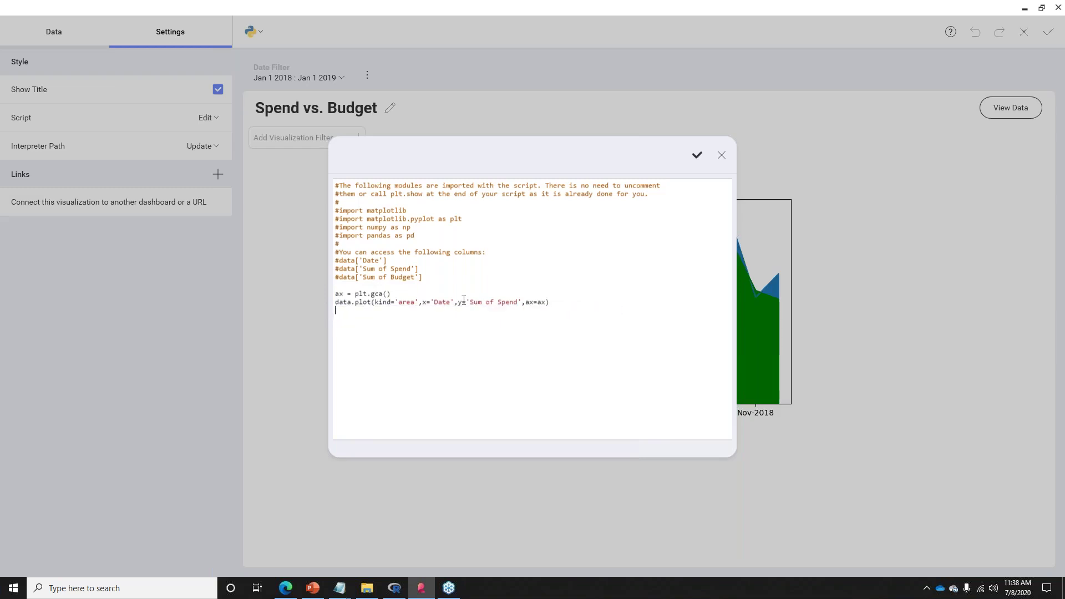
{"action": "left_click", "coordinate": [697, 154]}
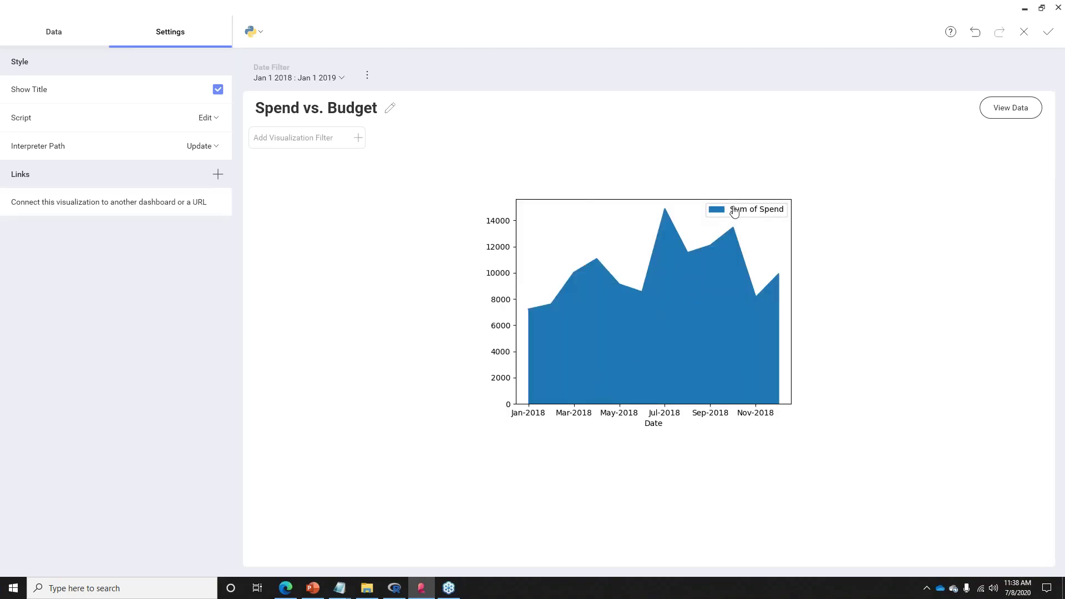
- Reopen the script and examine the commented lines on imported modules and accessible columns
{"action": "left_click", "coordinate": [205, 118]}
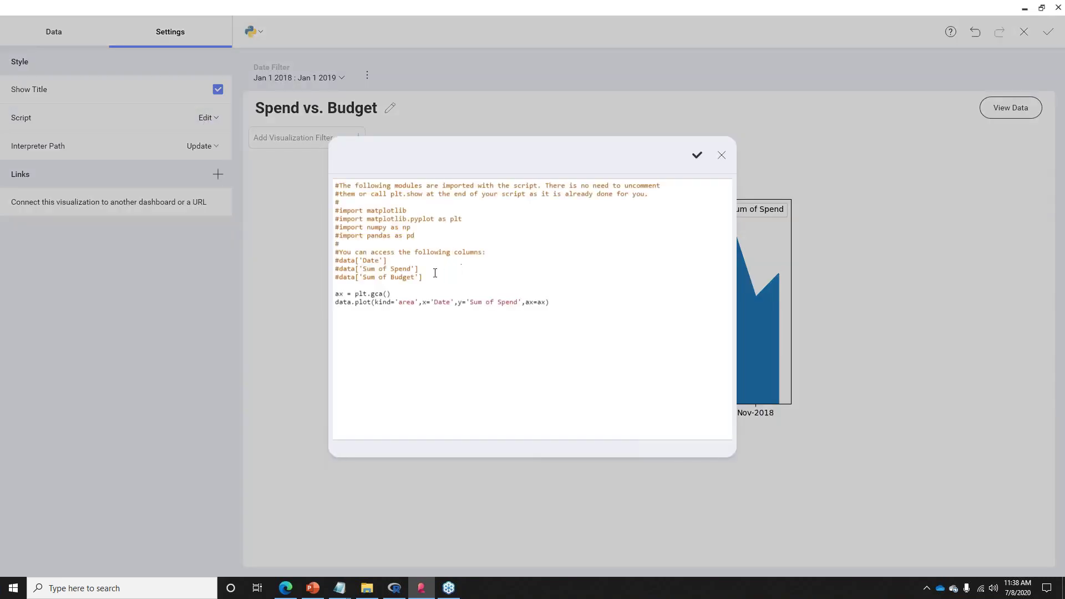
{"action": "left_click_drag", "start_coordinate": [424, 276], "coordinate": [333, 185]}
{"action": "left_click", "coordinate": [488, 251]}
{"action": "left_click", "coordinate": [701, 155]}
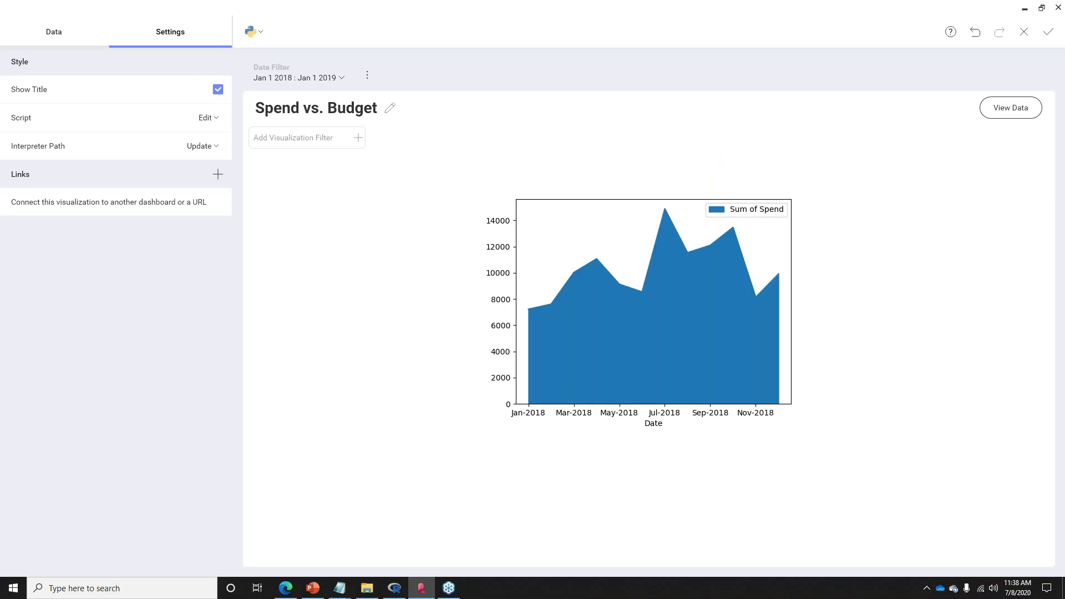
- Discard the changes to the Spend vs. Budget visualization and save the Area Chart - Python dashboard
{"action": "left_click", "coordinate": [1024, 32]}
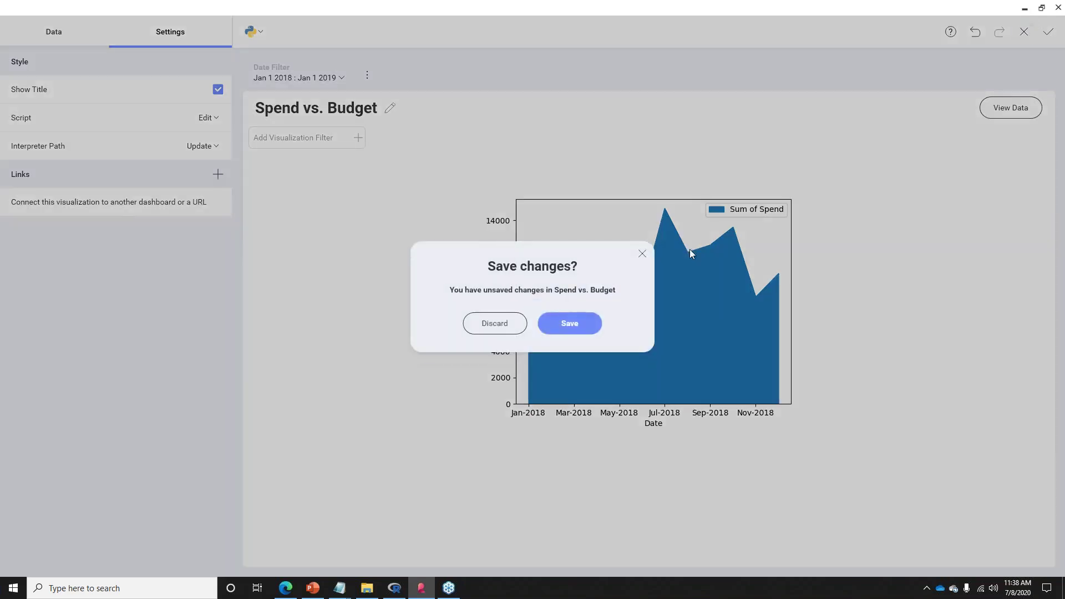
{"action": "left_click", "coordinate": [496, 325]}
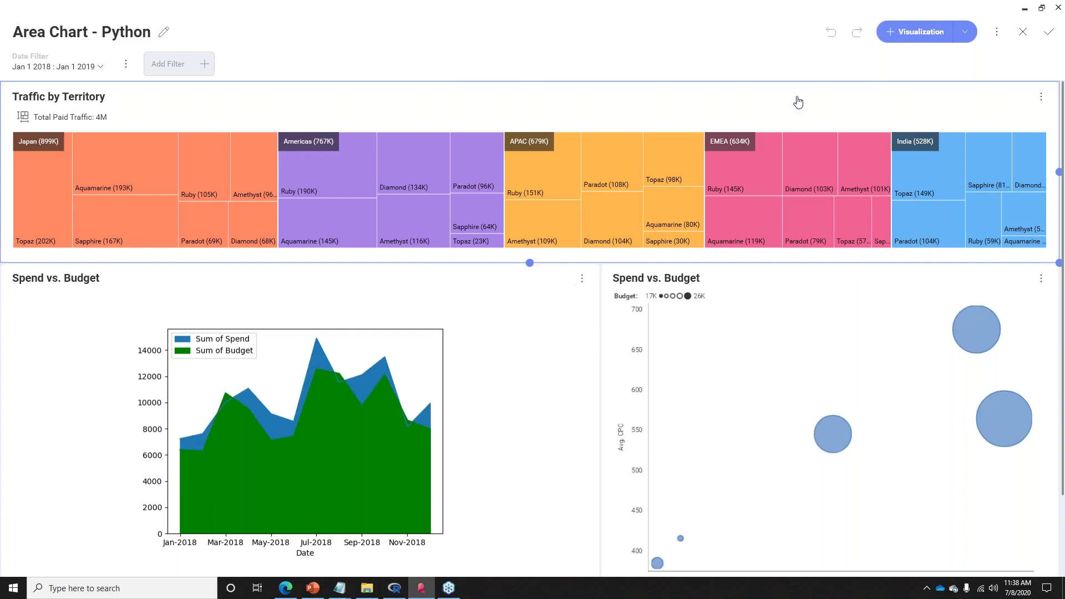
{"action": "left_click", "coordinate": [1046, 36]}
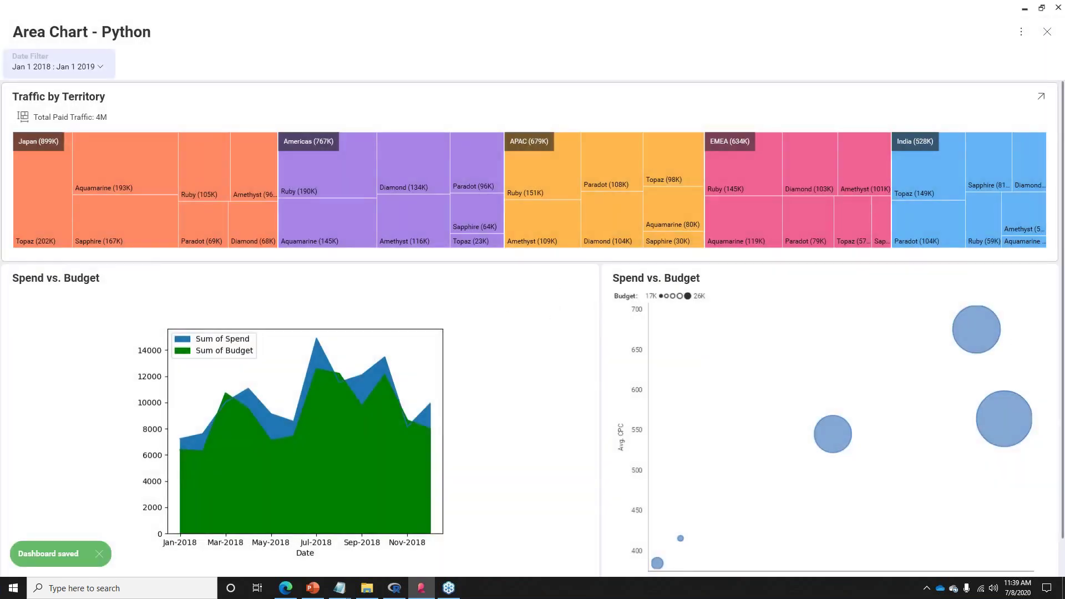
- Set the start of the dashboard's custom date range filter to January 1, 2011
{"action": "left_click", "coordinate": [55, 66]}
{"action": "left_click", "coordinate": [31, 148]}
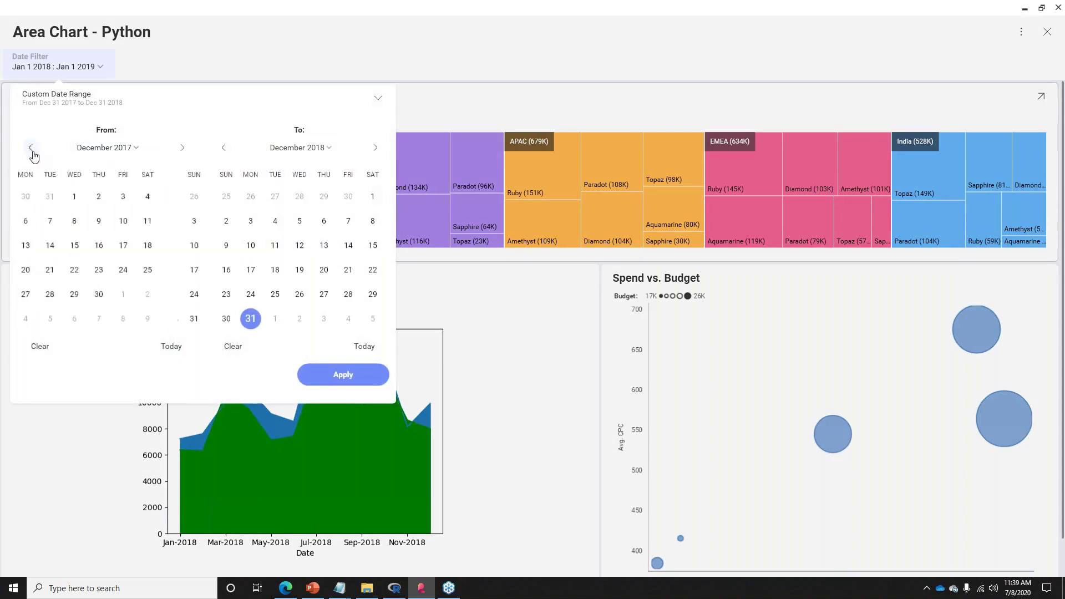
{"action": "left_click", "coordinate": [93, 151]}
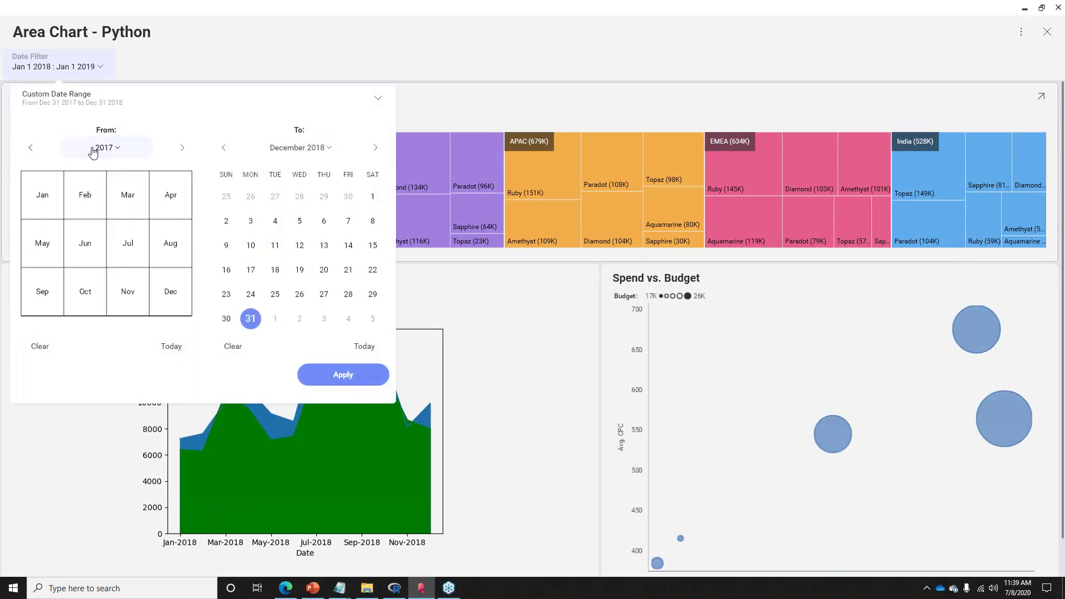
{"action": "left_click", "coordinate": [93, 150]}
{"action": "left_click", "coordinate": [31, 148]}
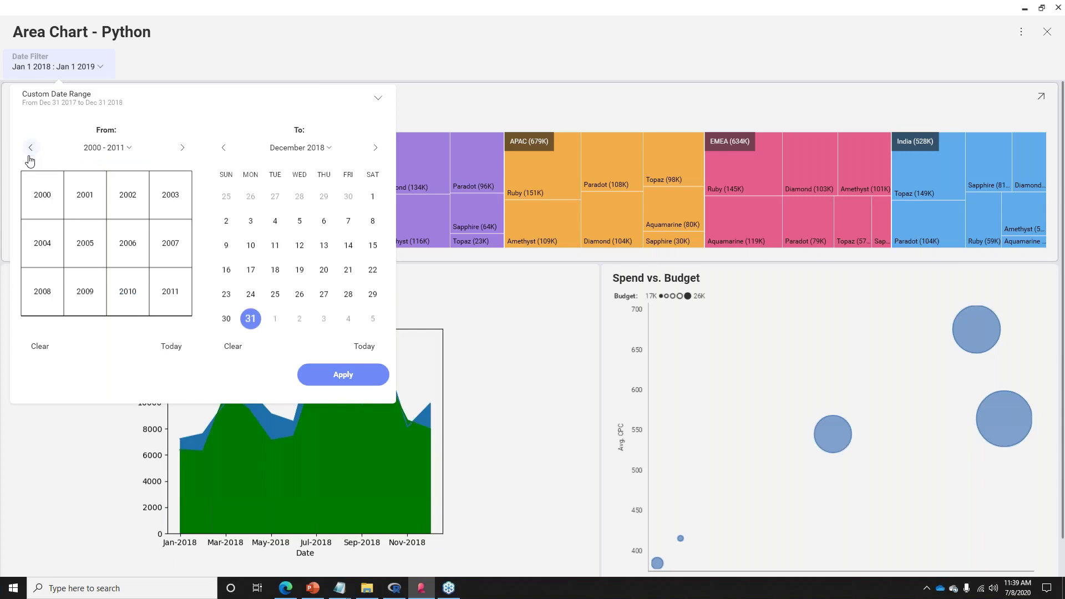
{"action": "left_click", "coordinate": [170, 291]}
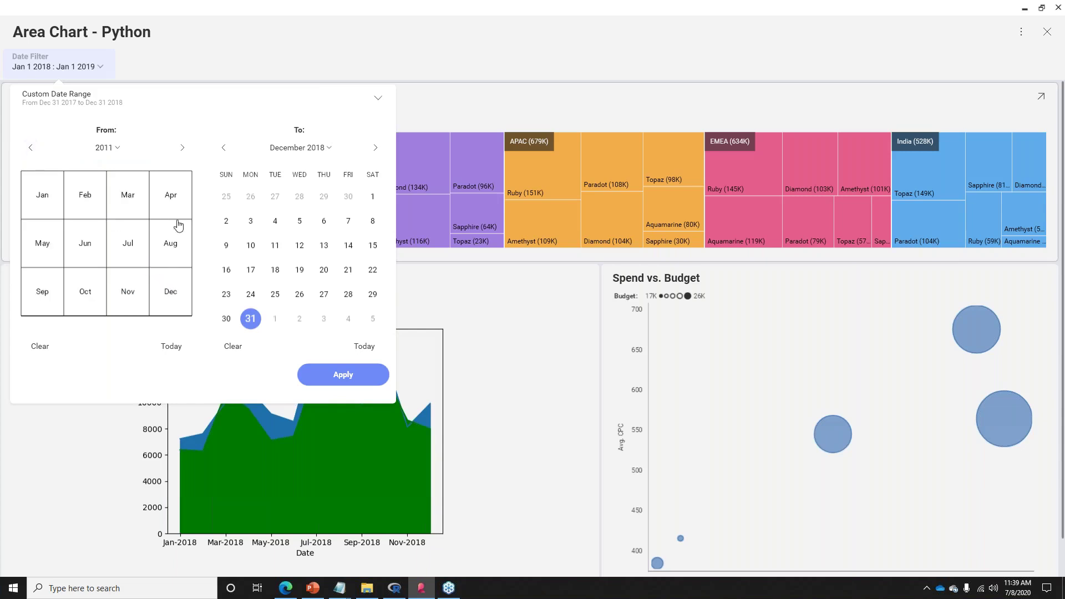
{"action": "left_click", "coordinate": [48, 195]}
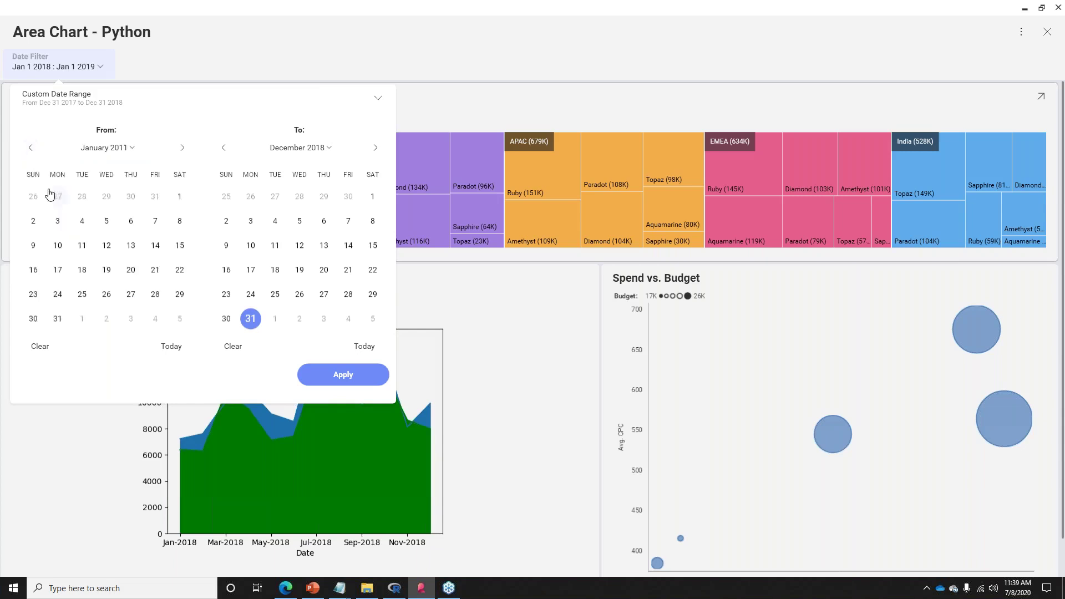
{"action": "left_click", "coordinate": [180, 197]}
- Set the end of the date range to July 8, 2020, apply the filter, and close the dashboard
{"action": "left_click", "coordinate": [371, 148]}
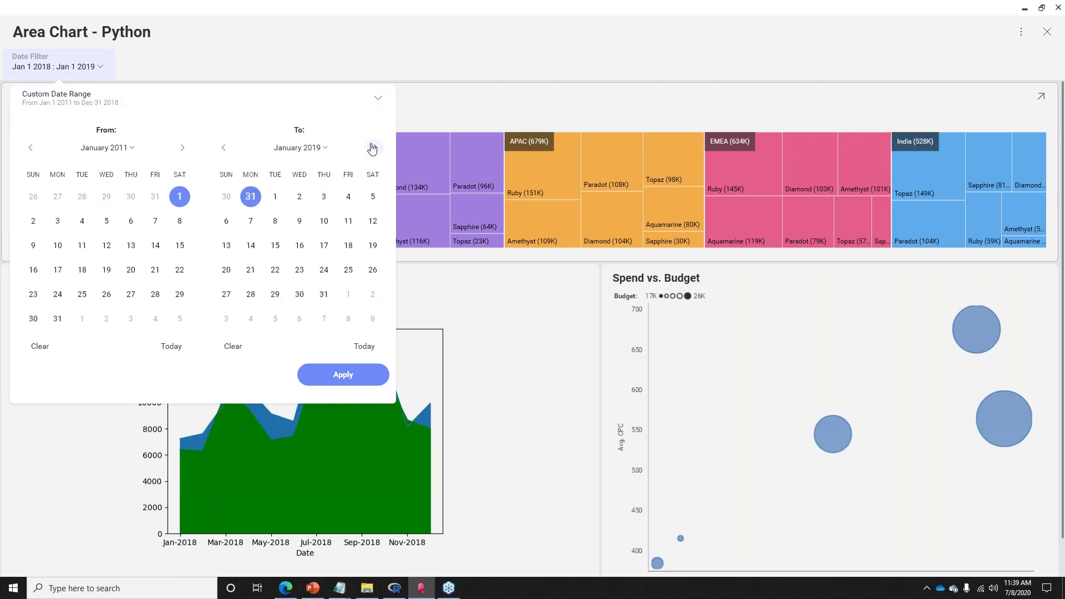
{"action": "left_click", "coordinate": [326, 149]}
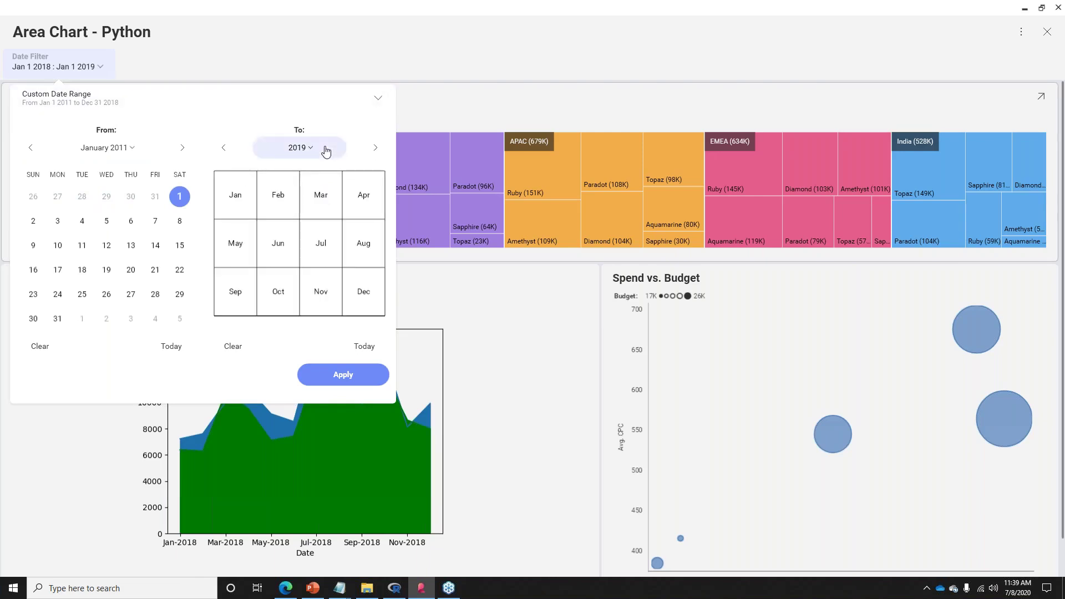
{"action": "left_click", "coordinate": [326, 149]}
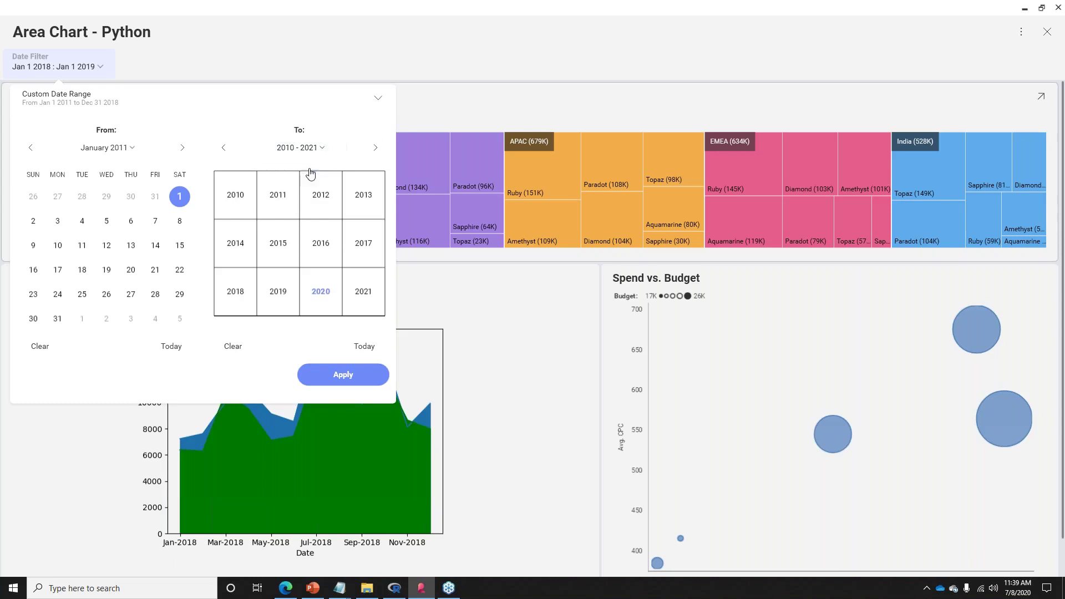
{"action": "left_click", "coordinate": [320, 290]}
{"action": "left_click", "coordinate": [322, 244]}
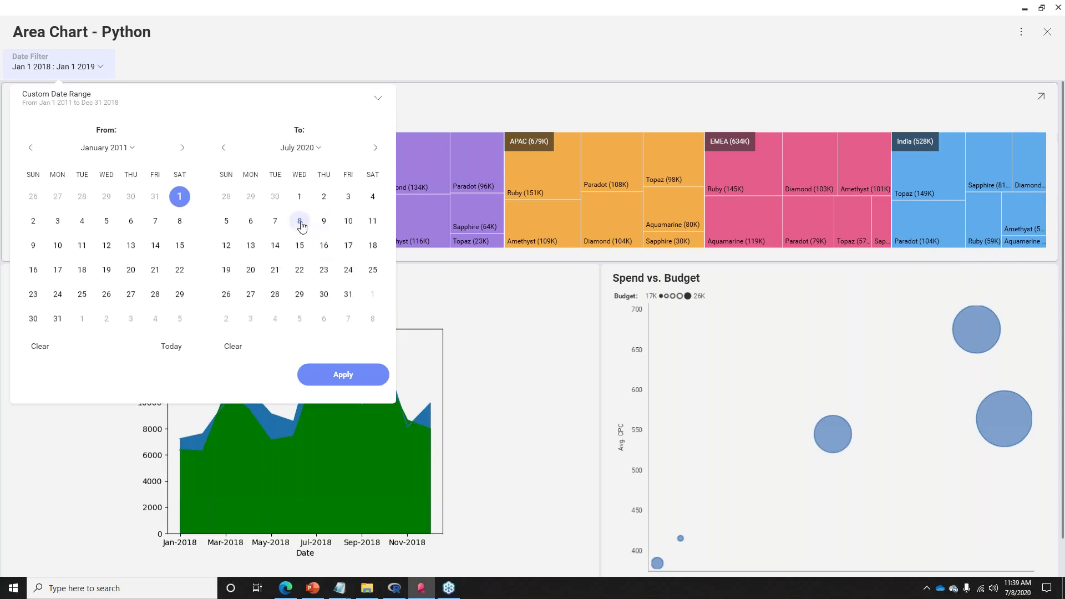
{"action": "left_click", "coordinate": [299, 221]}
{"action": "left_click", "coordinate": [335, 377]}
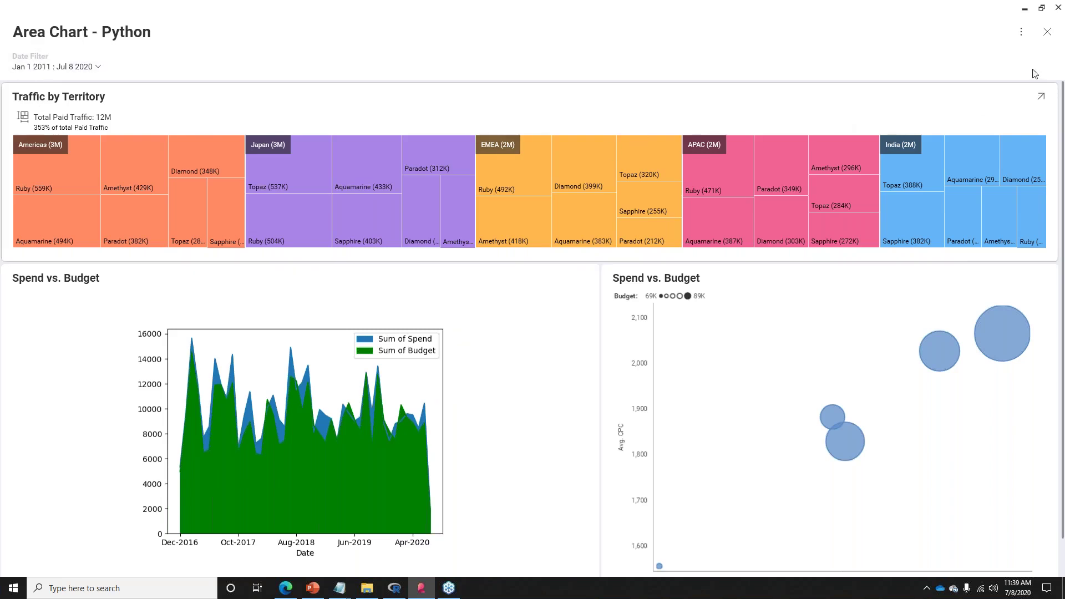
{"action": "left_click", "coordinate": [1047, 31]}
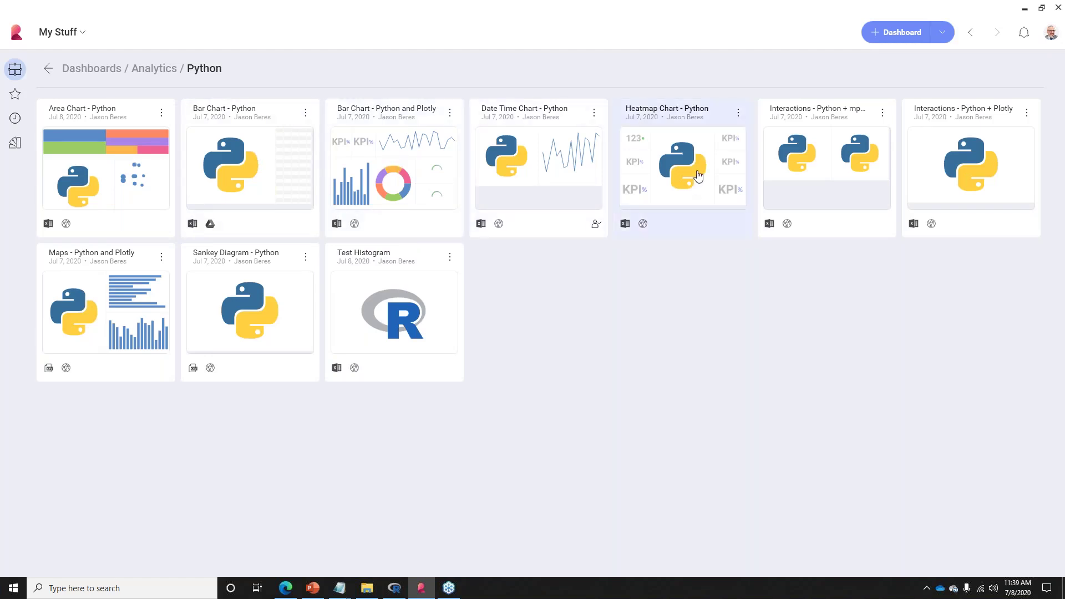
- Open the Heatmap Chart - Python dashboard for editing and bring up the Python script of its Spend Heatmap visualization
{"action": "left_click", "coordinate": [694, 178]}
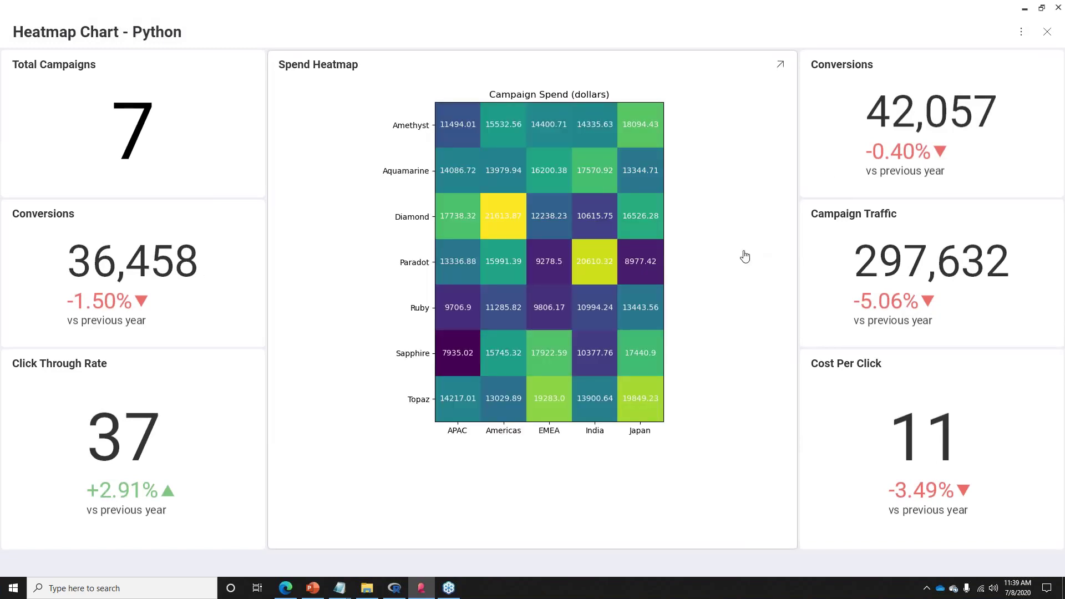
{"action": "left_click", "coordinate": [1046, 32]}
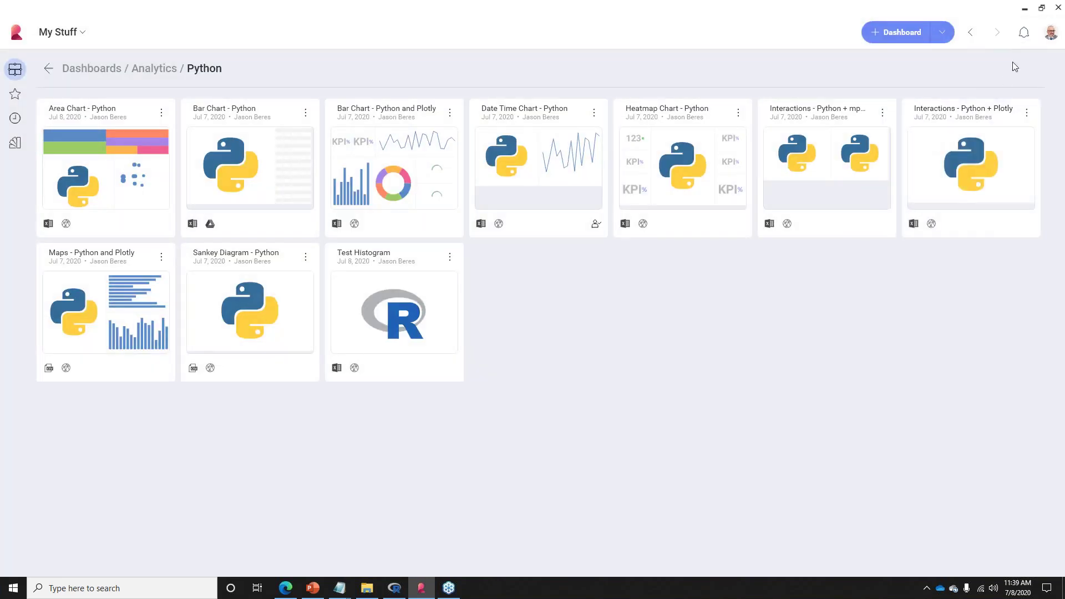
{"action": "left_click", "coordinate": [707, 155]}
{"action": "left_click", "coordinate": [1020, 32]}
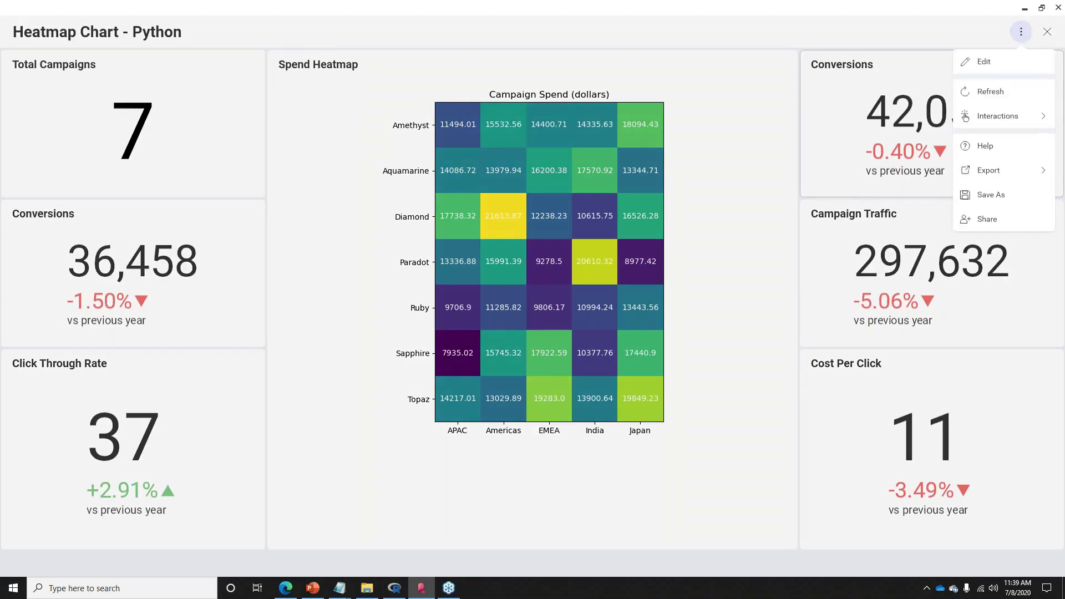
{"action": "left_click", "coordinate": [991, 67]}
{"action": "left_click", "coordinate": [768, 96]}
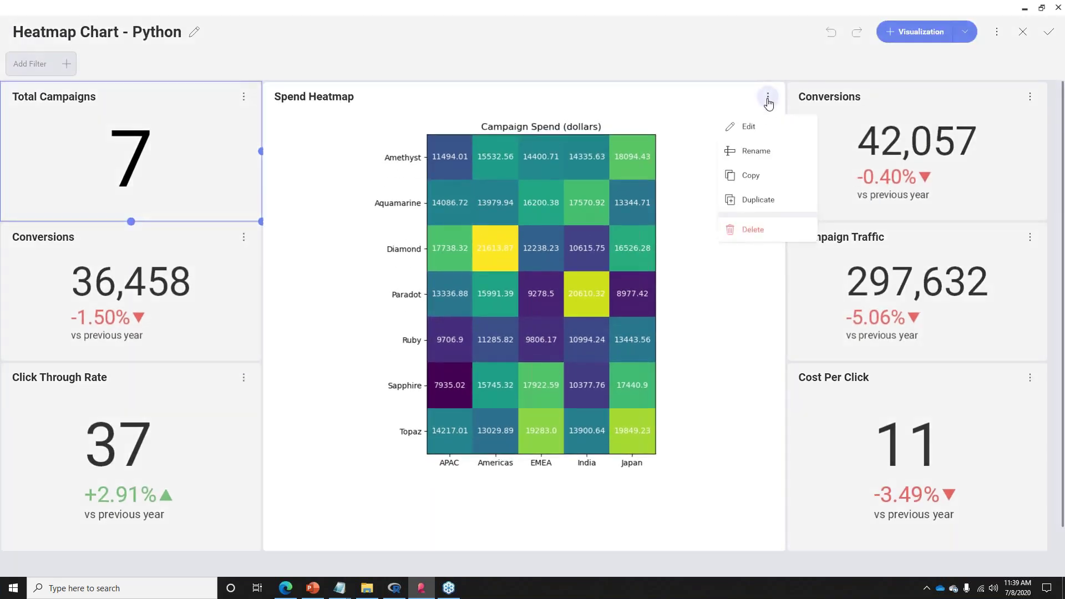
{"action": "left_click", "coordinate": [752, 127]}
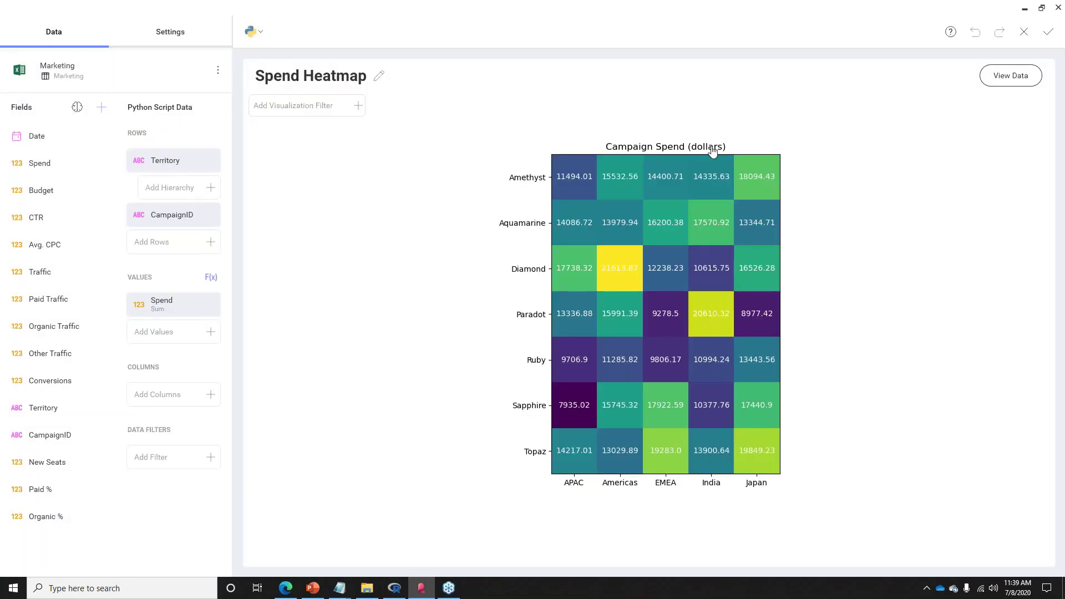
{"action": "left_click", "coordinate": [182, 35]}
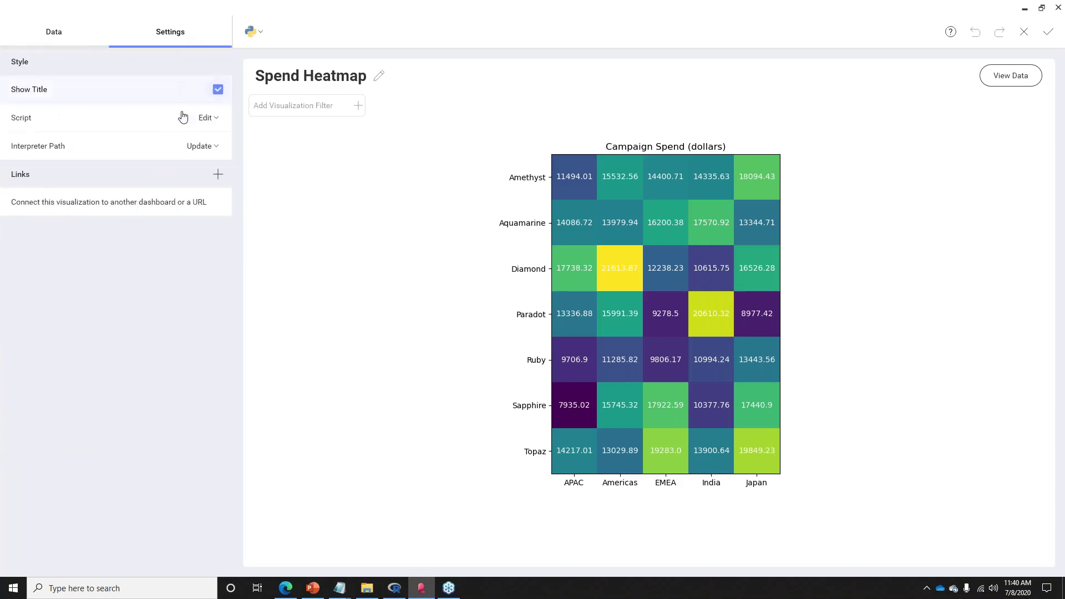
{"action": "left_click", "coordinate": [205, 118]}
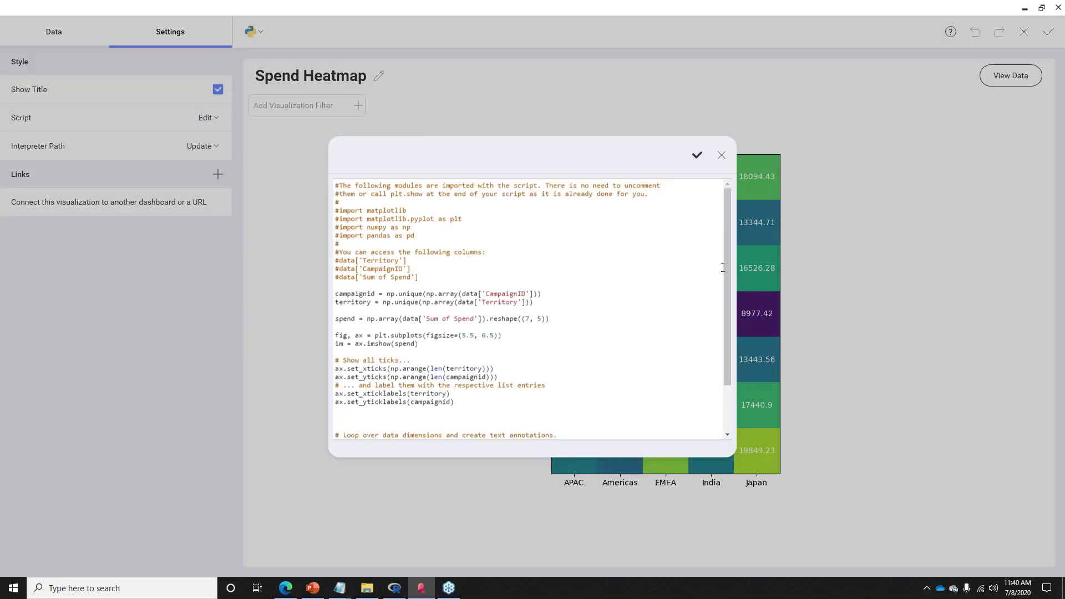
- Examine the heatmap script's CampaignID and Territory arrays, the text annotation loop, and the code below the commented lines
{"action": "left_click_drag", "start_coordinate": [724, 267], "coordinate": [720, 315]}
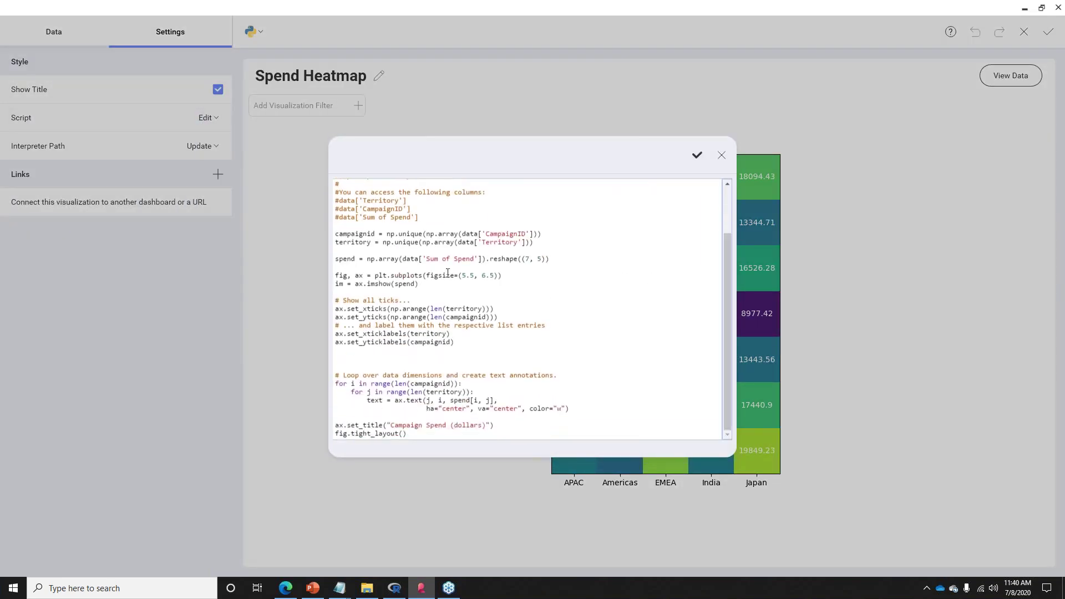
{"action": "left_click_drag", "start_coordinate": [339, 263], "coordinate": [335, 236]}
{"action": "left_click", "coordinate": [536, 241]}
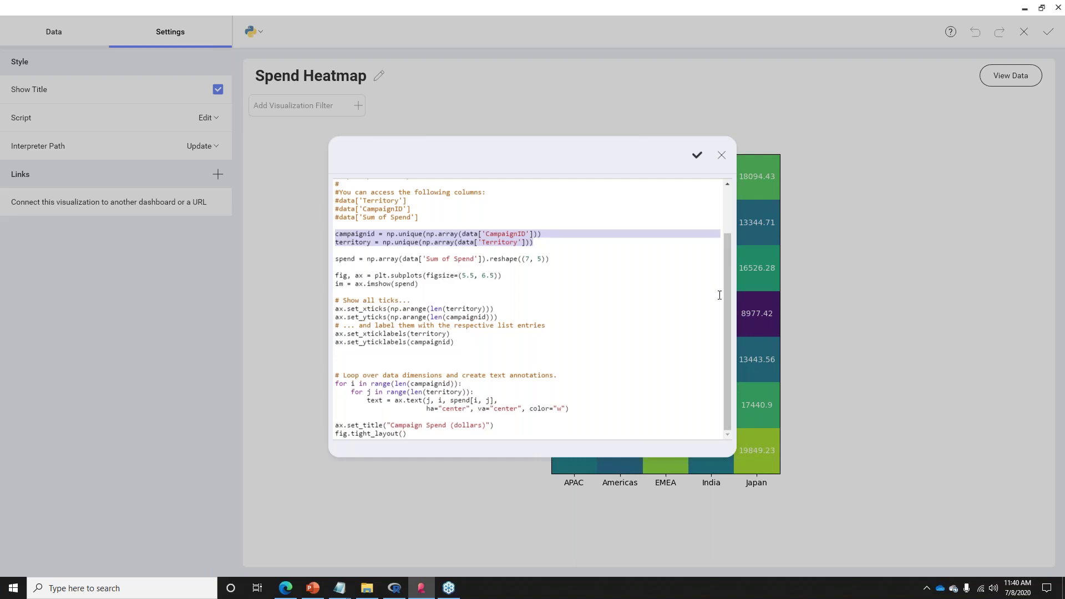
{"action": "mouse_move", "coordinate": [568, 409]}
{"action": "left_mouse_down"}
{"action": "mouse_move", "coordinate": [361, 392]}
{"action": "mouse_move", "coordinate": [330, 371]}
{"action": "left_mouse_up"}
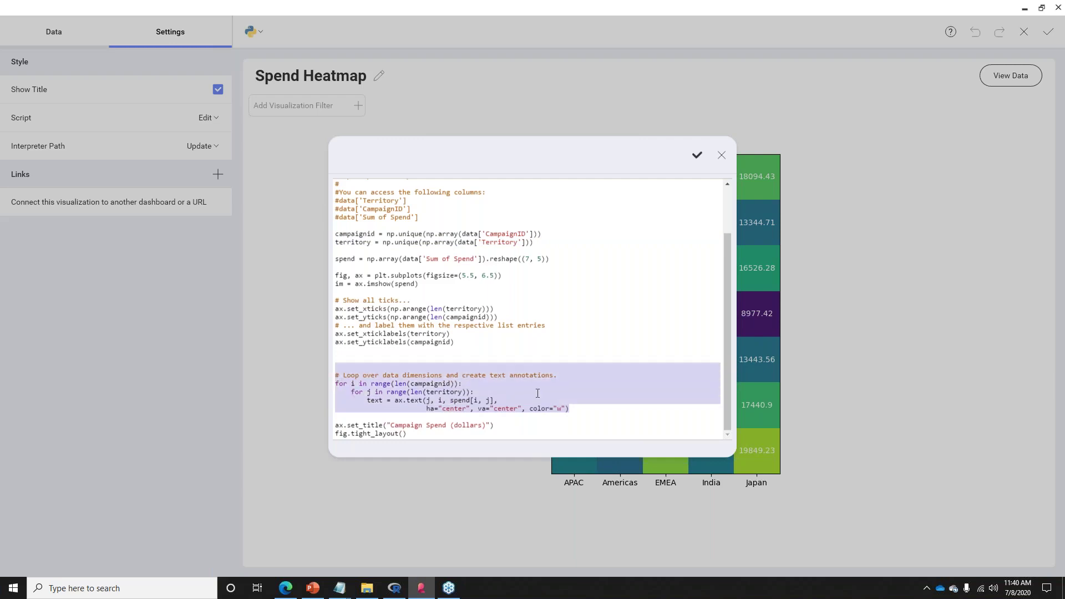
{"action": "left_click", "coordinate": [565, 346]}
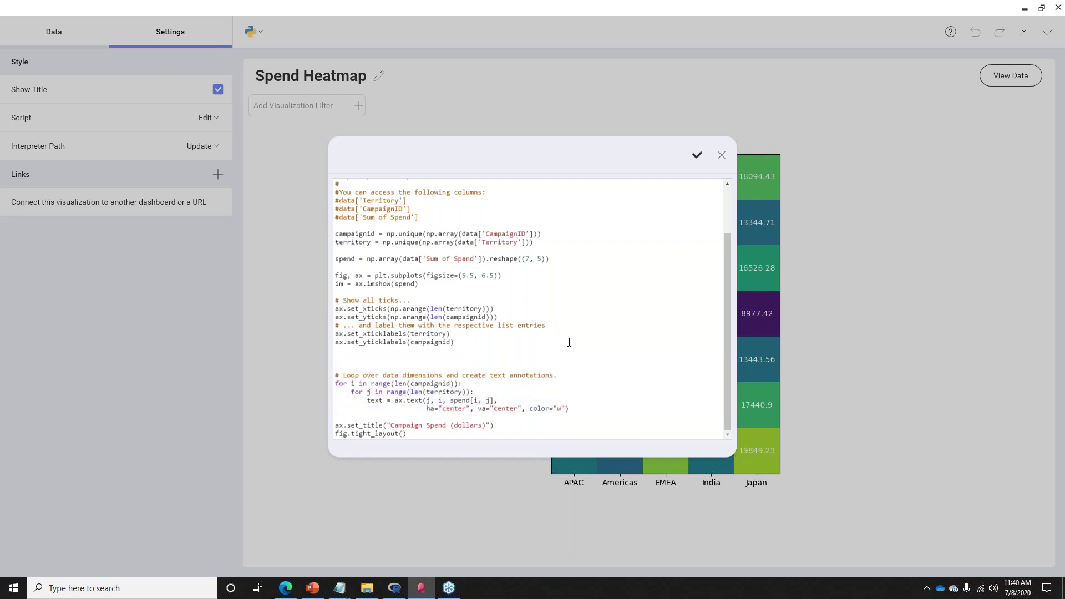
{"action": "left_click_drag", "start_coordinate": [335, 433], "coordinate": [321, 174]}
{"action": "left_click_drag", "start_coordinate": [400, 227], "coordinate": [367, 444]}
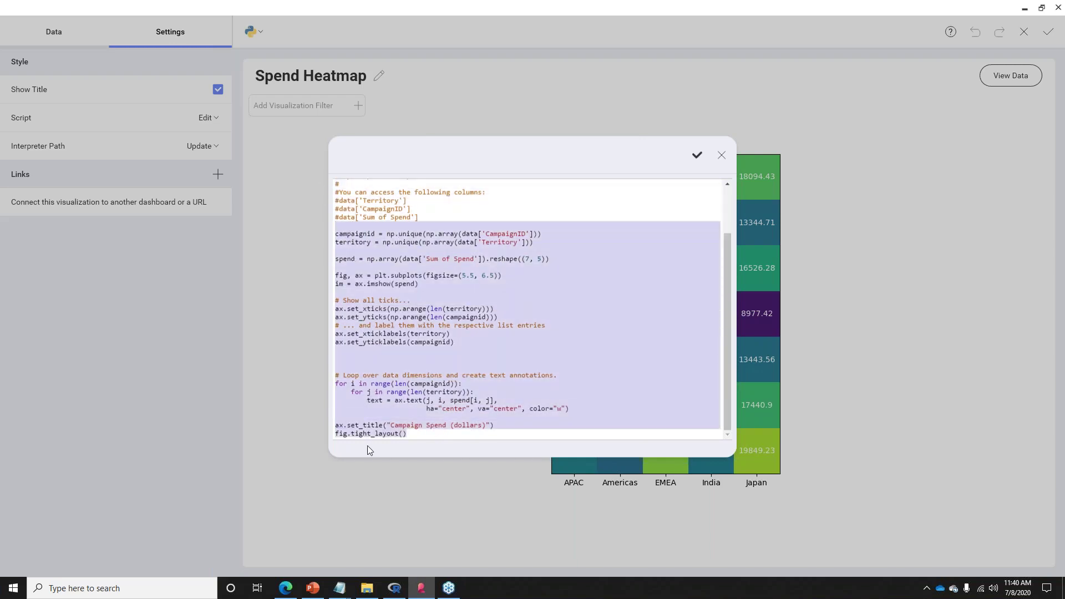
{"action": "double_click", "coordinate": [495, 234]}
{"action": "double_click", "coordinate": [497, 242]}
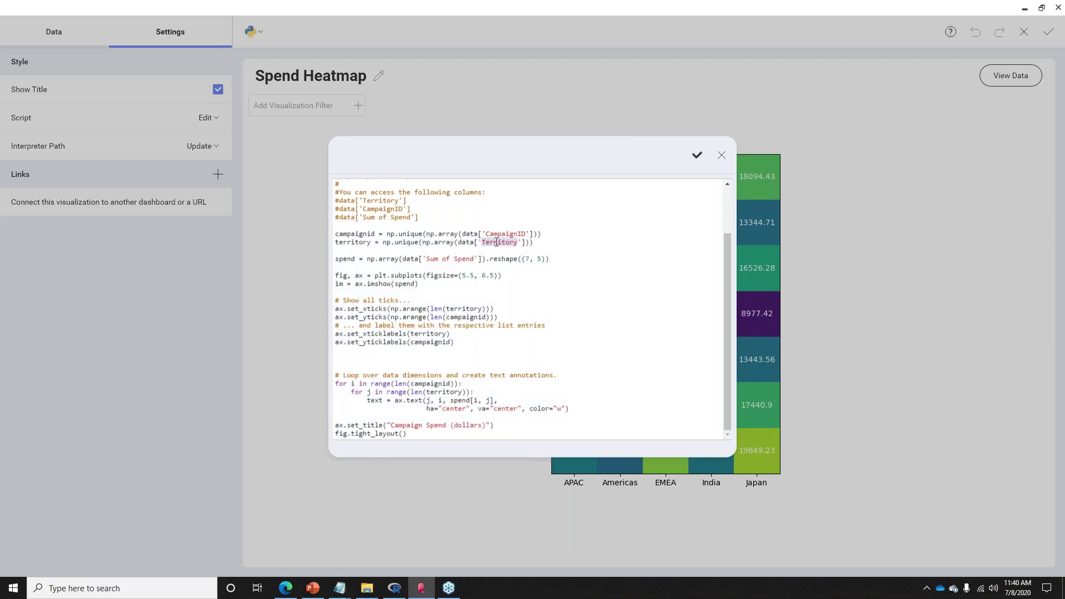
- Close the script without changes, leave visualization and dashboard editing without saving, and close the Heatmap Chart - Python dashboard
{"action": "left_click", "coordinate": [721, 156]}
{"action": "left_click", "coordinate": [1023, 33]}
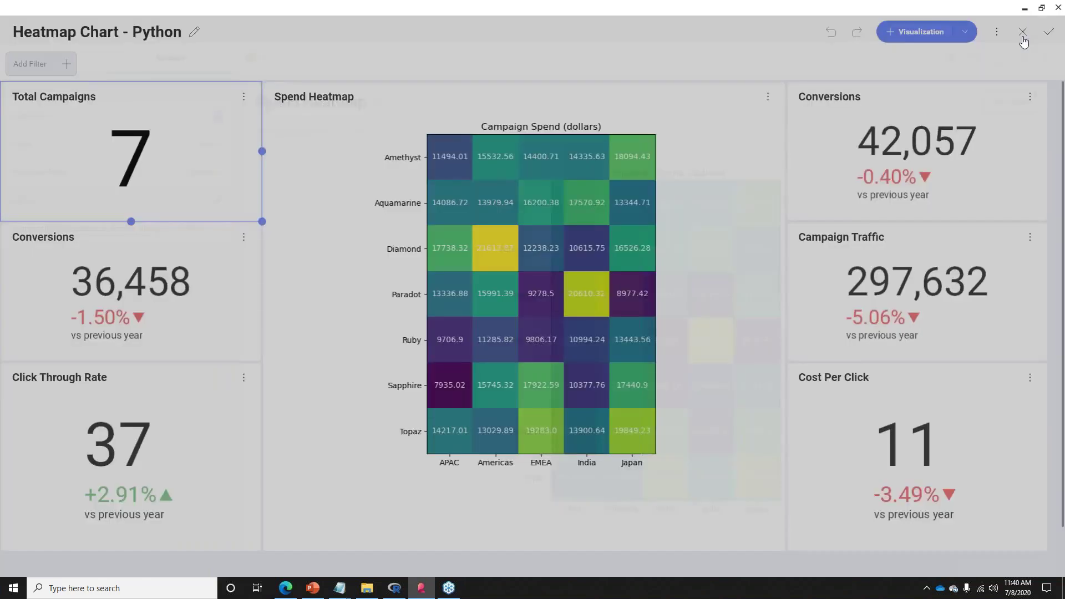
{"action": "left_click", "coordinate": [1023, 33]}
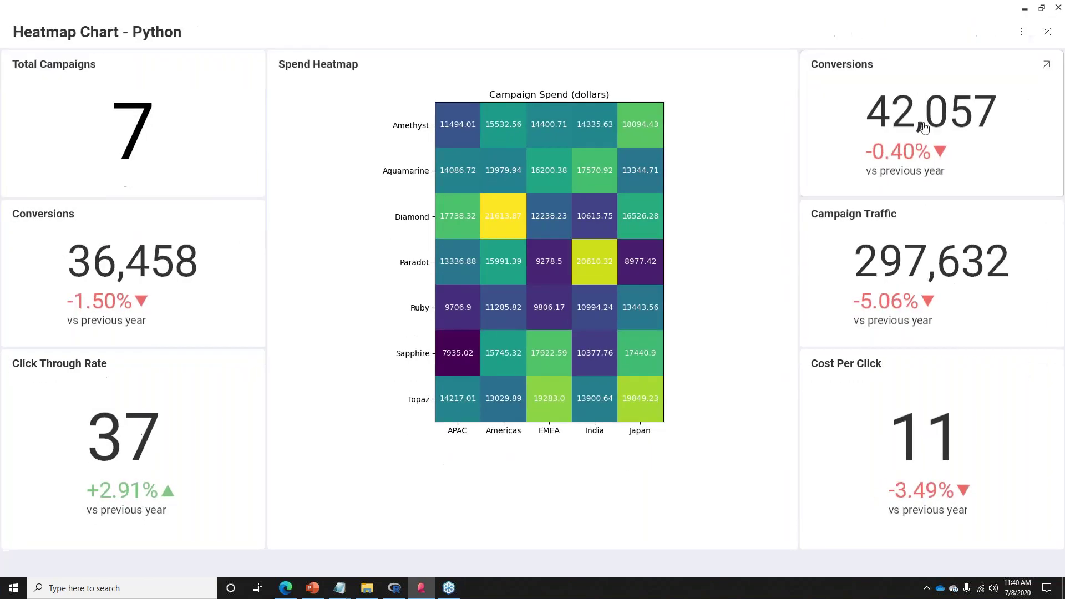
{"action": "left_click", "coordinate": [1042, 29]}
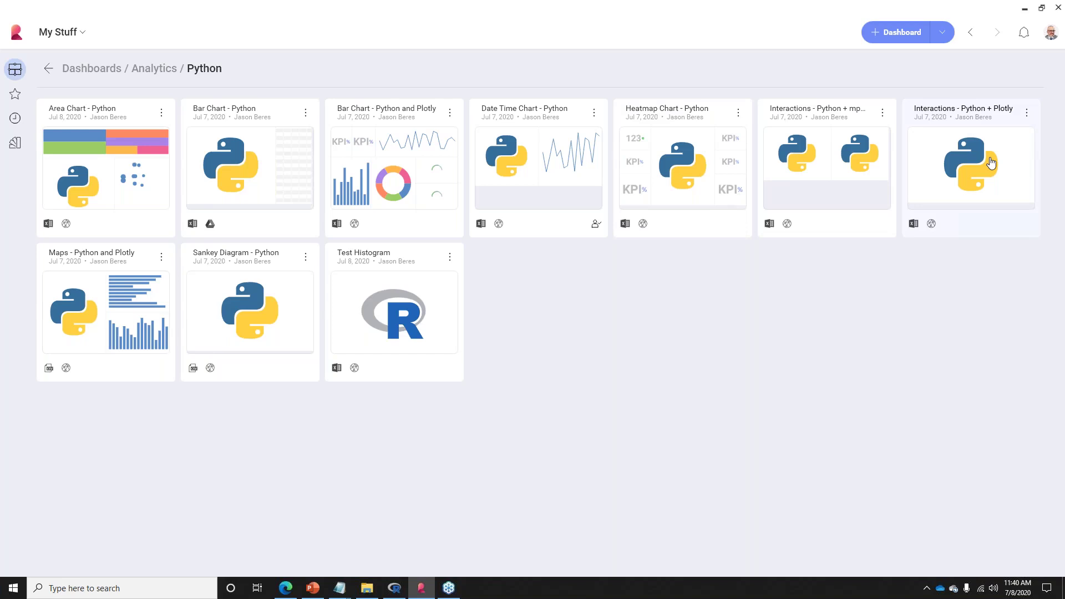
- Open the Interactions - Python + mpdl3 dashboard, try panning and zooming its Units Lost bar chart, and reset the chart view
{"action": "left_click", "coordinate": [834, 142]}
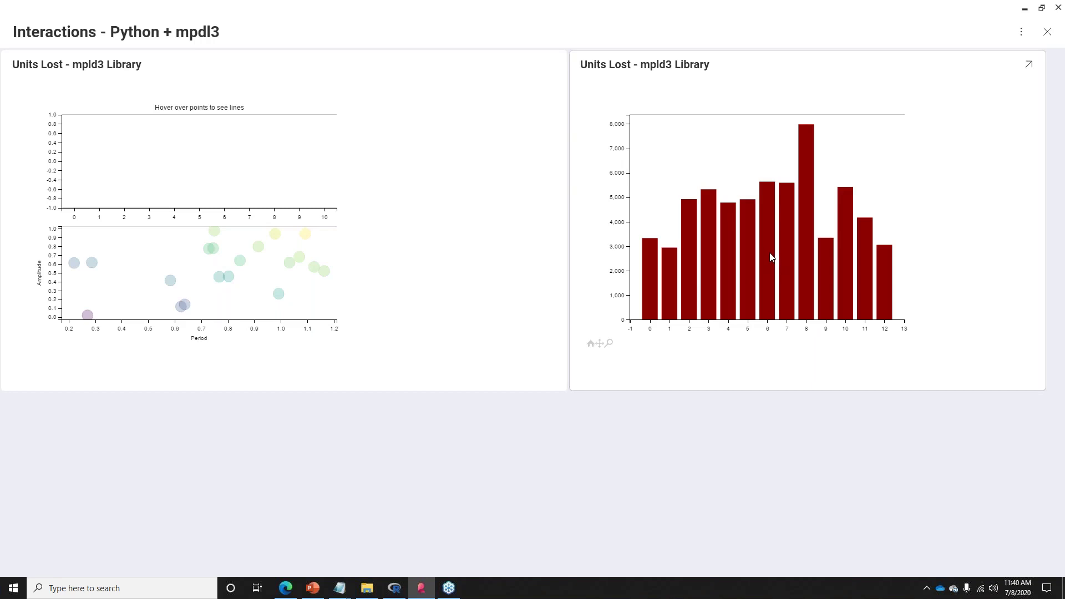
{"action": "left_click", "coordinate": [600, 344]}
{"action": "mouse_move", "coordinate": [770, 254]}
{"action": "left_mouse_down"}
{"action": "mouse_move", "coordinate": [730, 255]}
{"action": "mouse_move", "coordinate": [792, 209]}
{"action": "mouse_move", "coordinate": [773, 247]}
{"action": "left_mouse_up"}
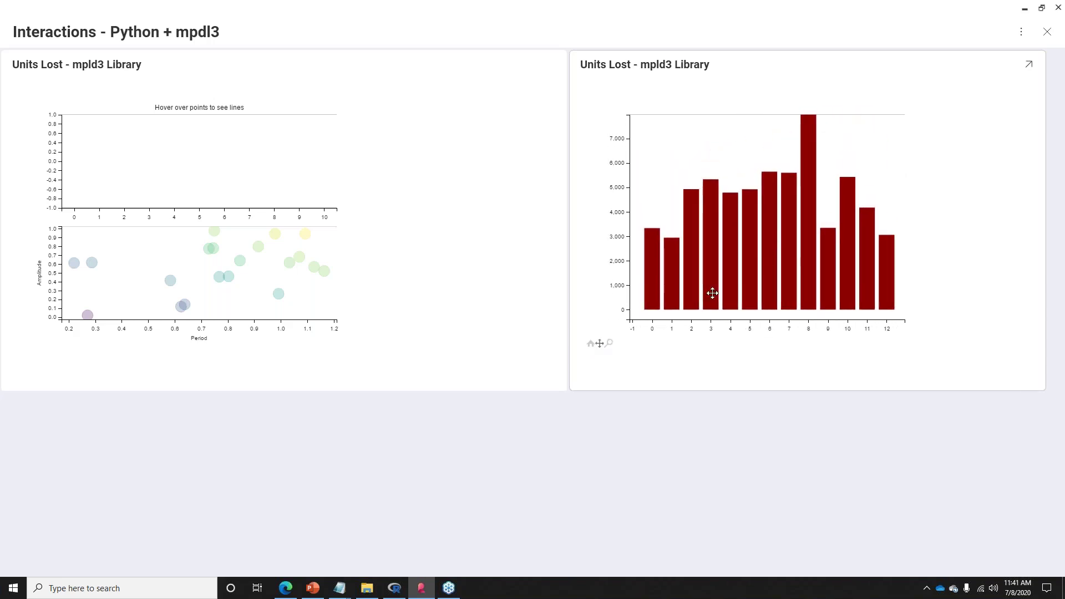
{"action": "scroll", "coordinate": [729, 267], "scroll_direction": "up", "scroll_amount": 5}
{"action": "scroll", "coordinate": [730, 268], "scroll_direction": "up", "scroll_amount": 1}
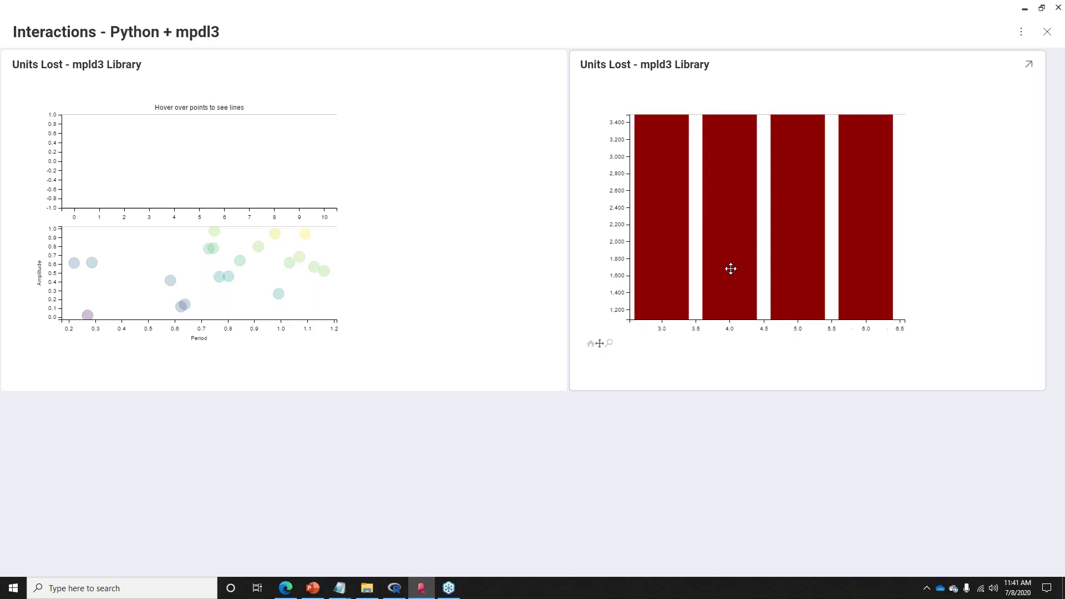
{"action": "scroll", "coordinate": [730, 268], "scroll_direction": "down", "scroll_amount": 5}
{"action": "scroll", "coordinate": [730, 268], "scroll_direction": "up", "scroll_amount": 6}
{"action": "left_click_drag", "start_coordinate": [765, 260], "coordinate": [728, 245]}
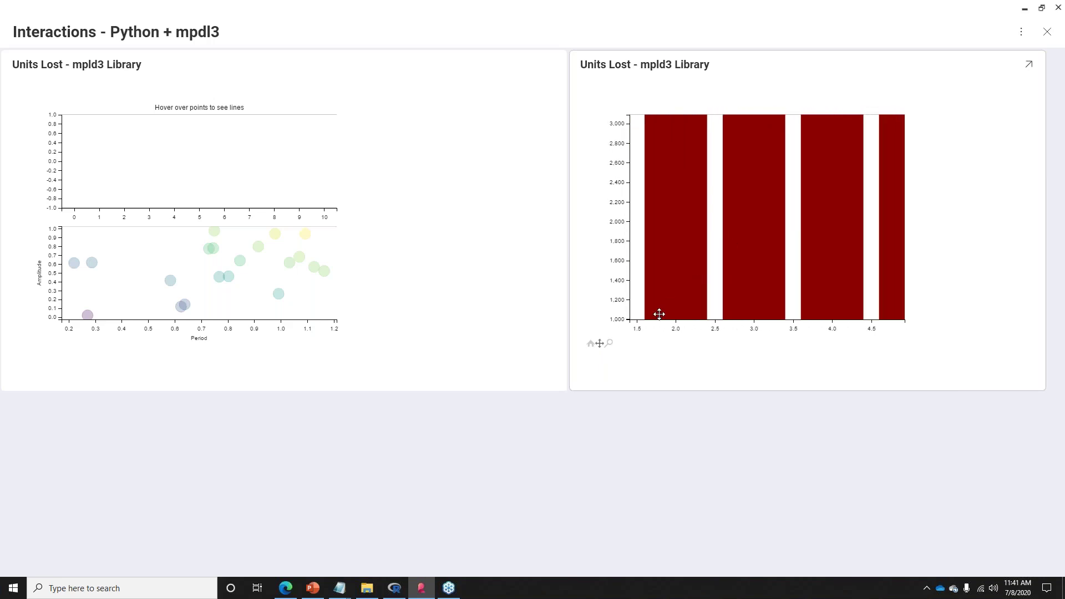
{"action": "left_click", "coordinate": [590, 344]}
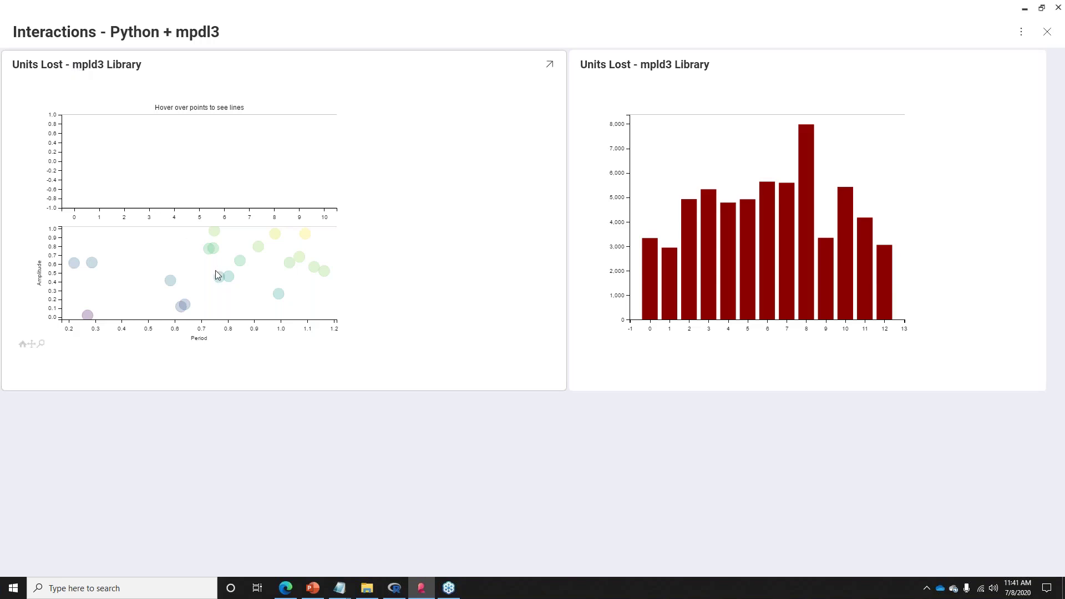
- Show the linked curves of several points in the scatter plot of Period against Amplitude
{"action": "mouse_move", "coordinate": [217, 274]}
{"action": "mouse_move", "coordinate": [303, 262]}
{"action": "mouse_move", "coordinate": [280, 293]}
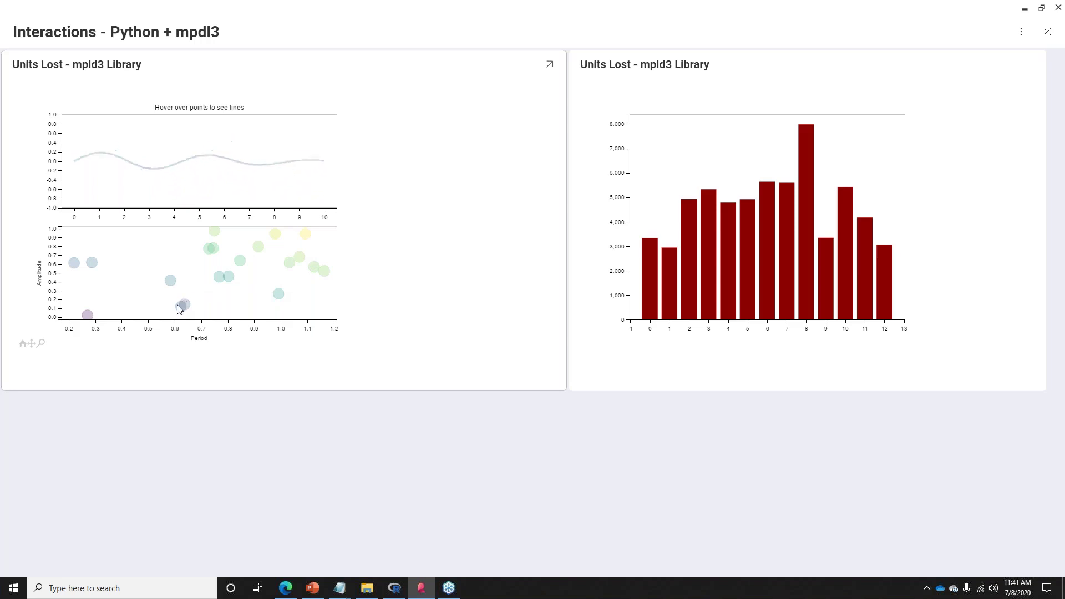
{"action": "mouse_move", "coordinate": [171, 282]}
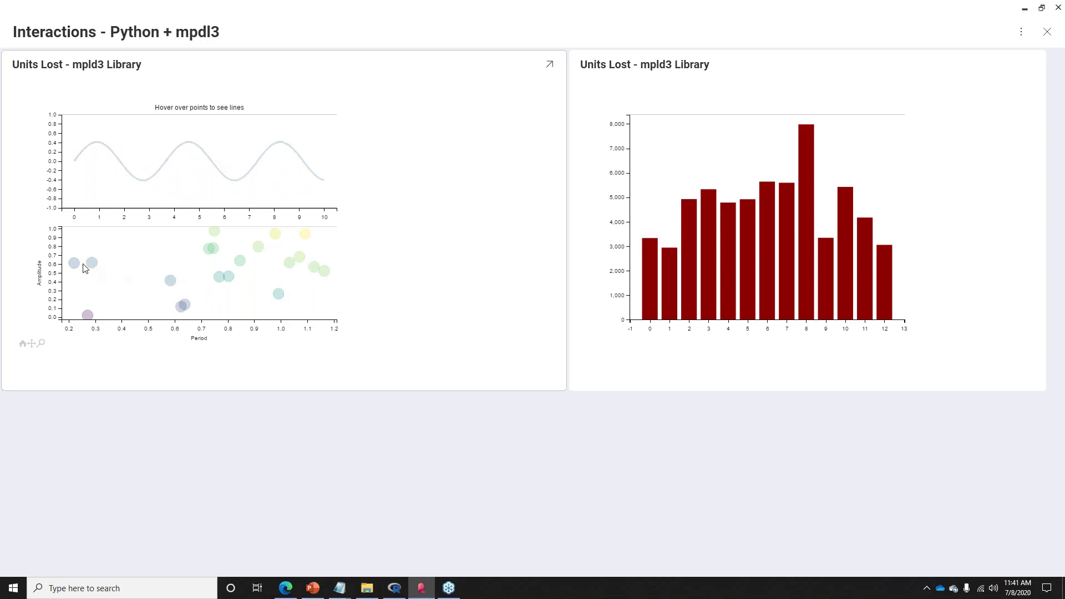
{"action": "mouse_move", "coordinate": [87, 314]}
{"action": "mouse_move", "coordinate": [71, 270]}
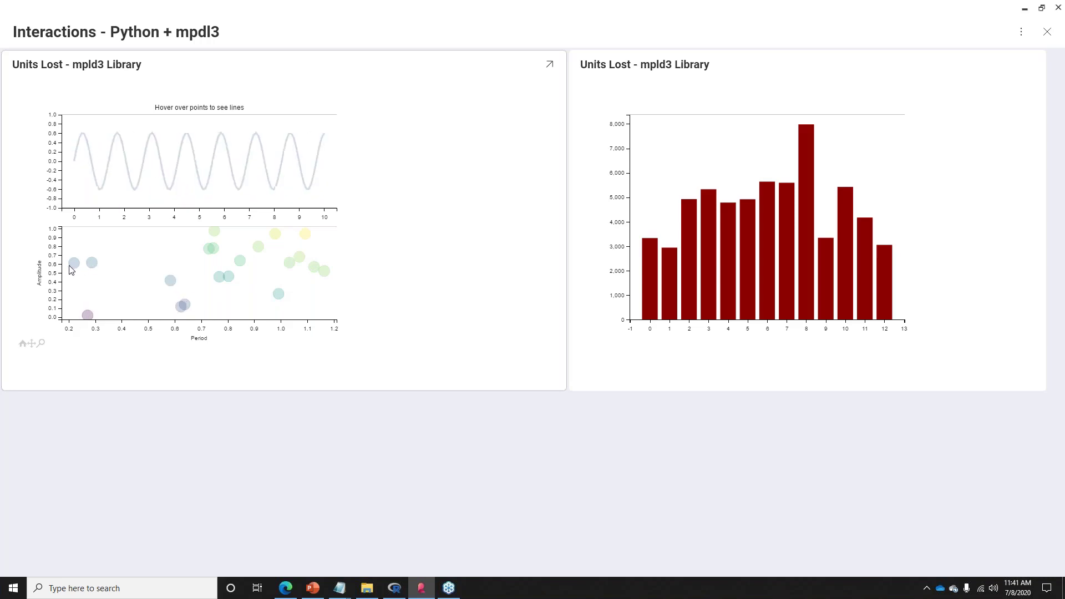
- Zoom the scatter plot into the area of about 0.65 to 0.95 Period and show the linked curve of a point there
{"action": "left_click", "coordinate": [41, 344]}
{"action": "scroll", "coordinate": [214, 255], "scroll_direction": "up", "scroll_amount": 2}
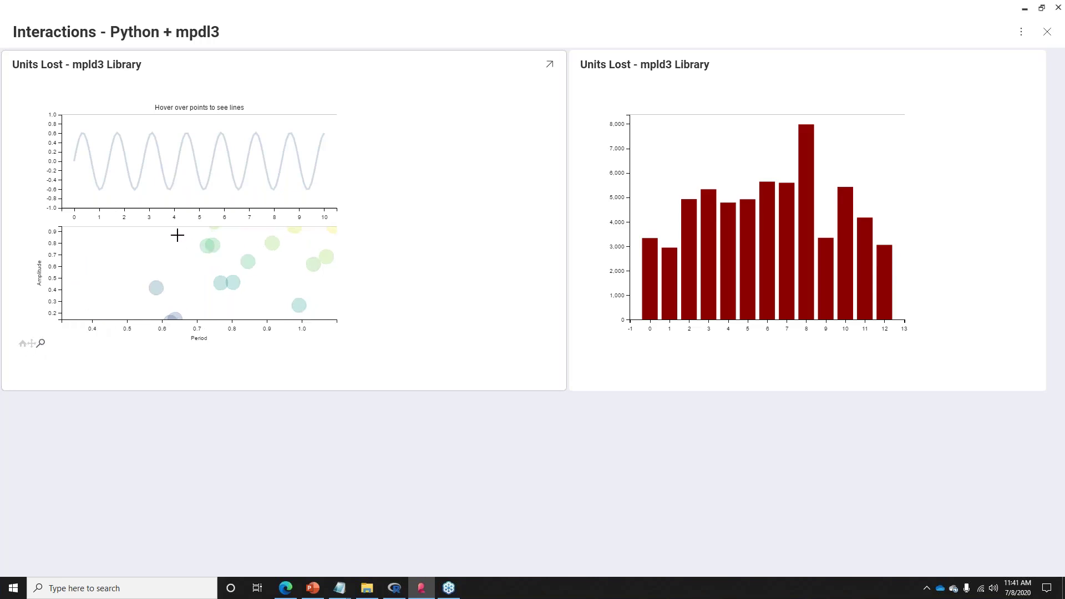
{"action": "left_click_drag", "start_coordinate": [177, 235], "coordinate": [296, 310]}
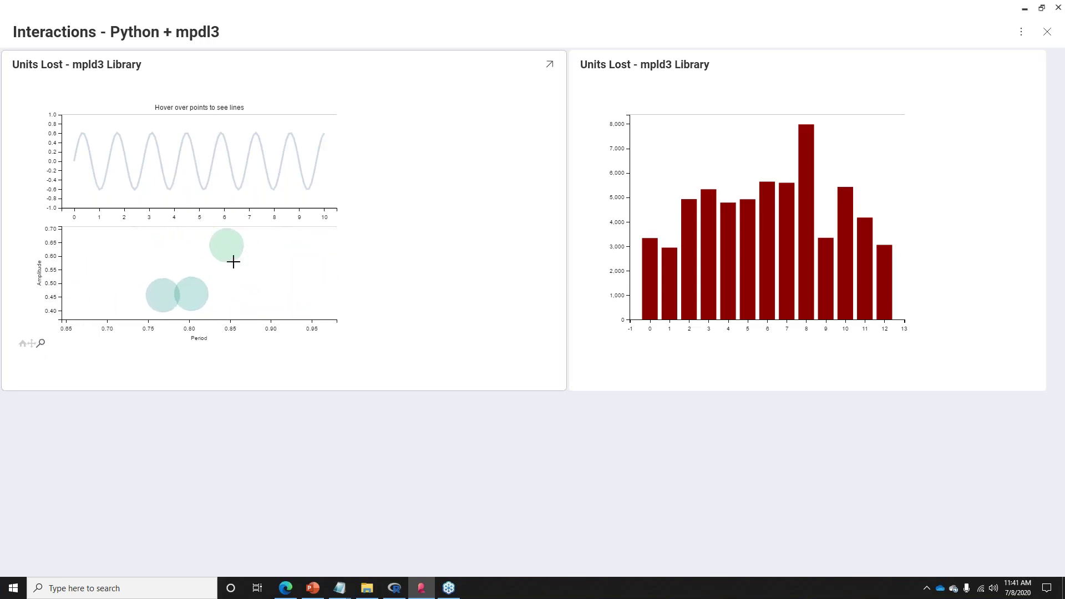
{"action": "left_click", "coordinate": [41, 343]}
{"action": "mouse_move", "coordinate": [164, 303]}
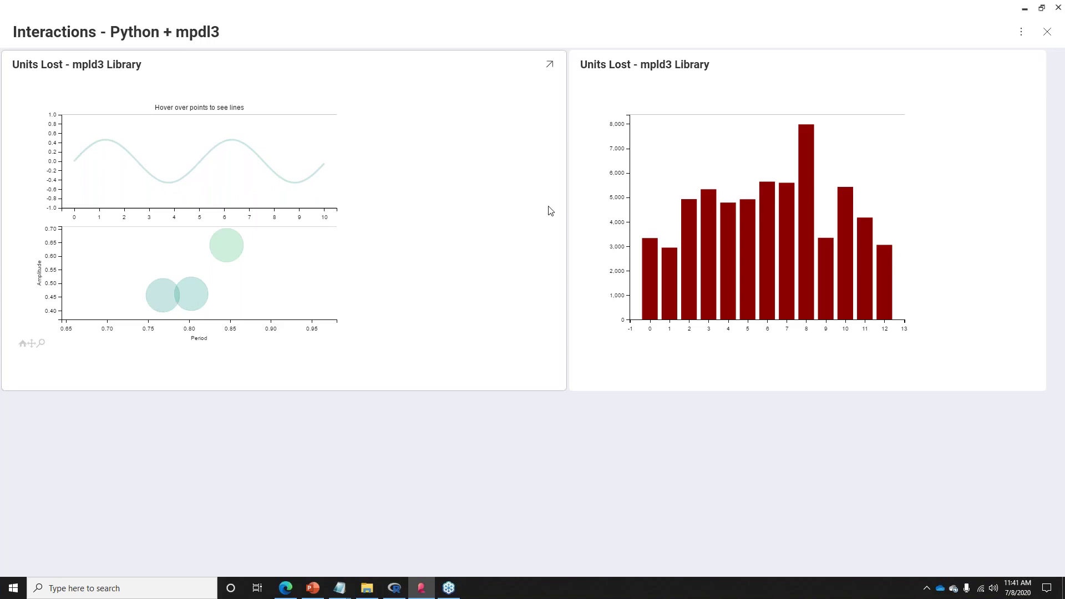
- Edit the dashboard and open the Python script of the Units Lost visualization that contains the scatter plot
{"action": "left_click", "coordinate": [1021, 31]}
{"action": "left_click", "coordinate": [1002, 62]}
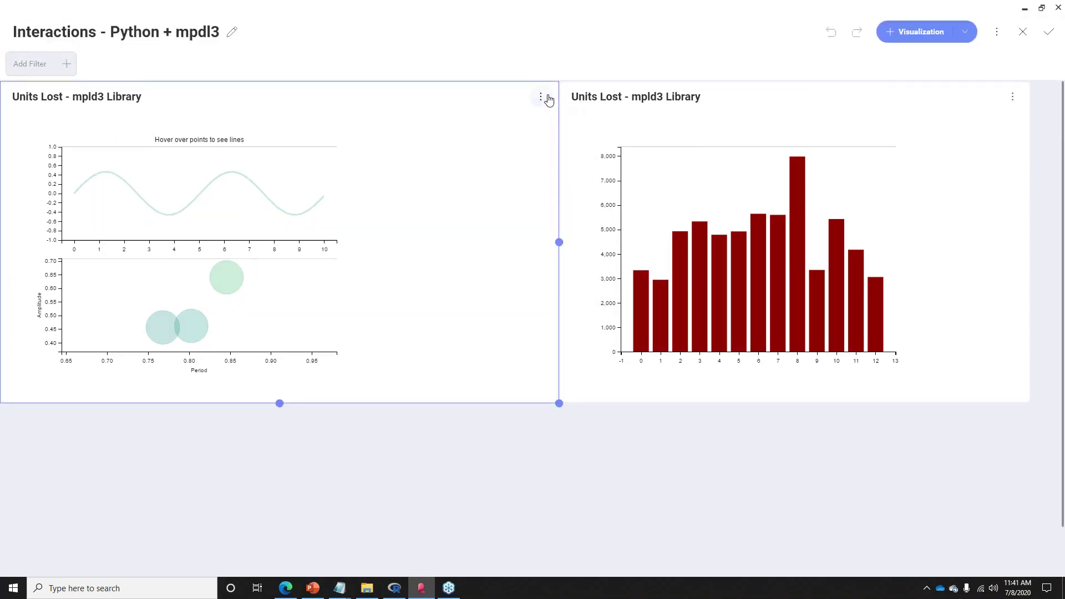
{"action": "left_click", "coordinate": [541, 96]}
{"action": "left_click", "coordinate": [521, 123]}
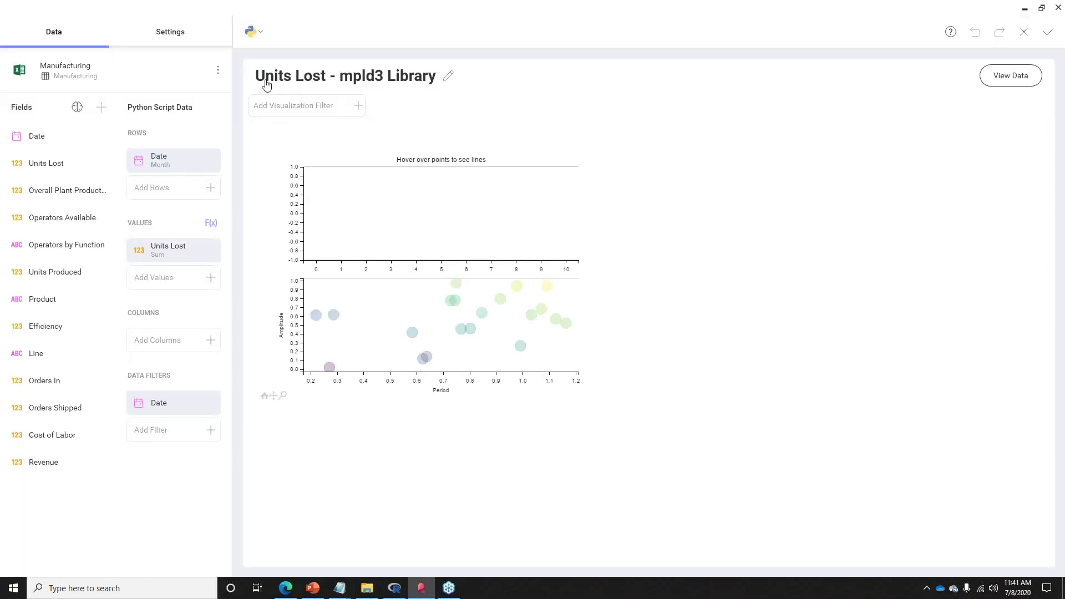
{"action": "left_click", "coordinate": [169, 37]}
{"action": "left_click", "coordinate": [205, 117]}
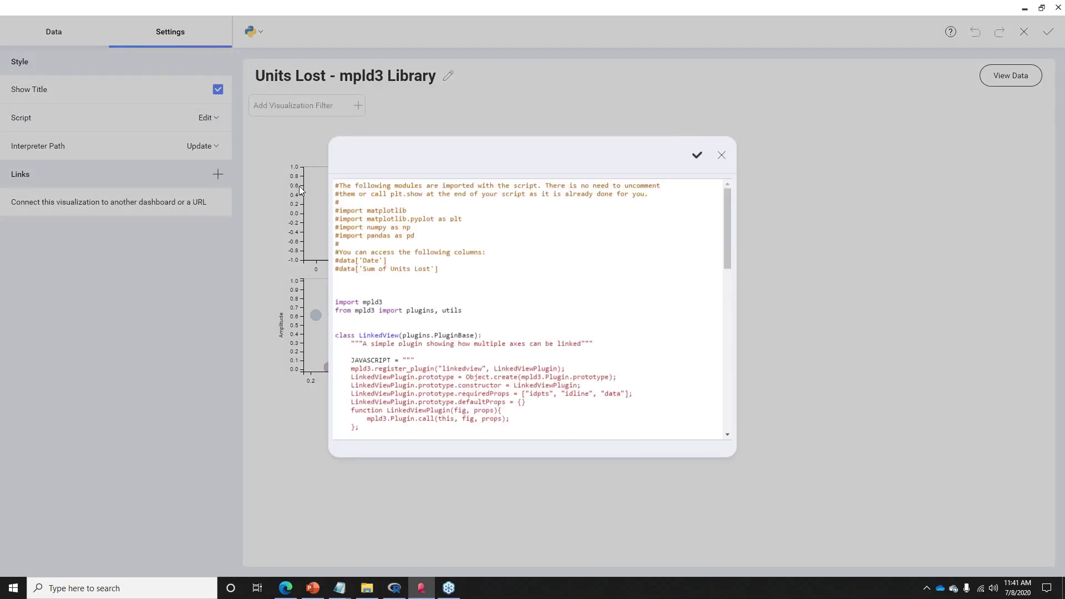
- Examine the mpld3 import and highlight the JavaScript block of the LinkedView plugin class in the Python script
{"action": "left_click_drag", "start_coordinate": [727, 263], "coordinate": [725, 289]}
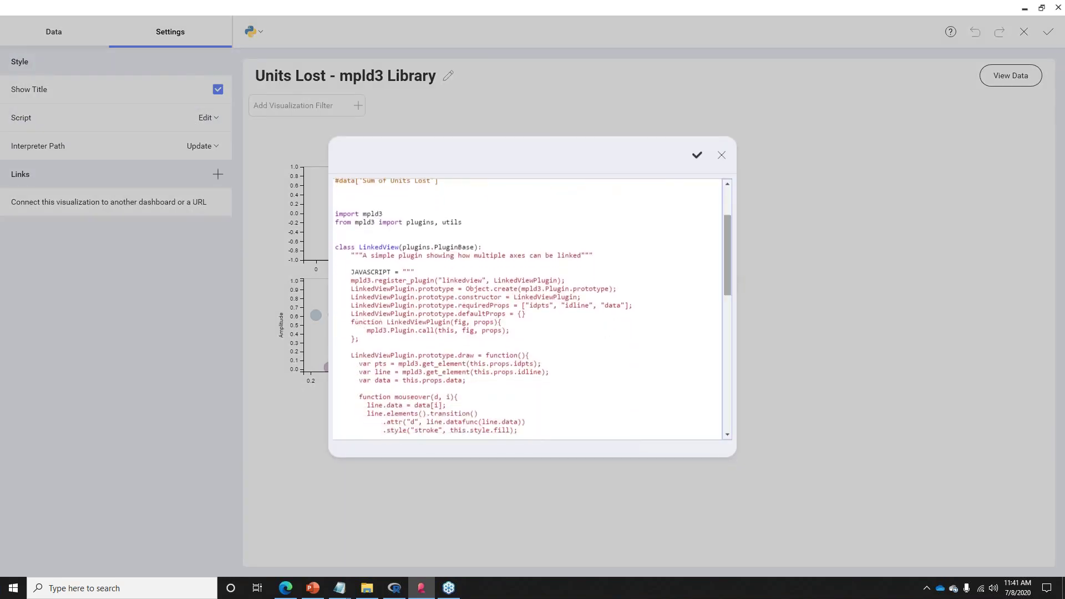
{"action": "left_click", "coordinate": [384, 214]}
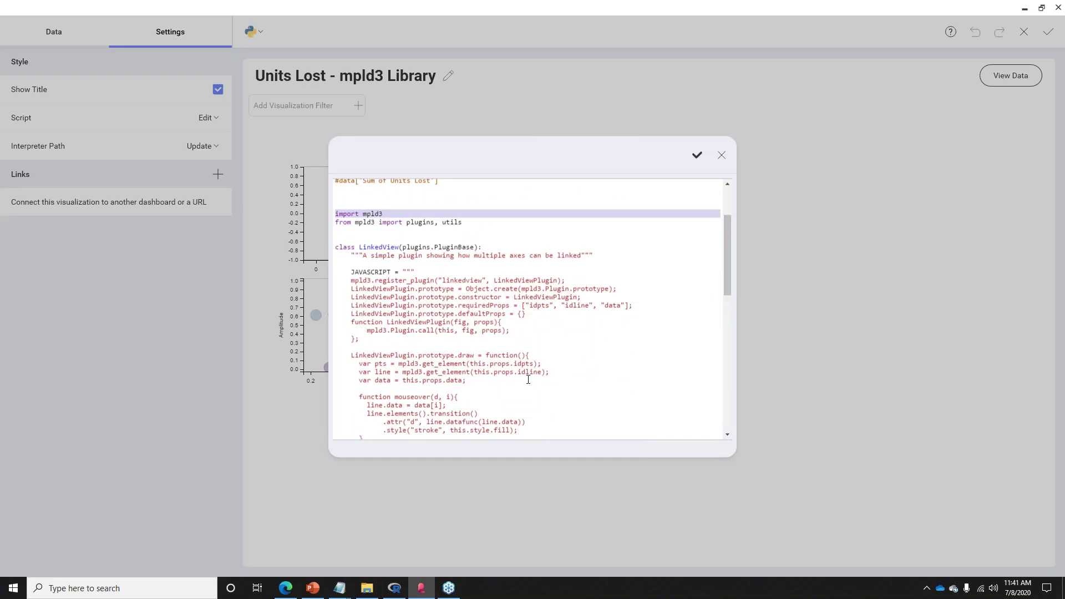
{"action": "scroll", "coordinate": [377, 259], "scroll_direction": "down", "scroll_amount": 4}
{"action": "left_click_drag", "start_coordinate": [532, 345], "coordinate": [336, 211]}
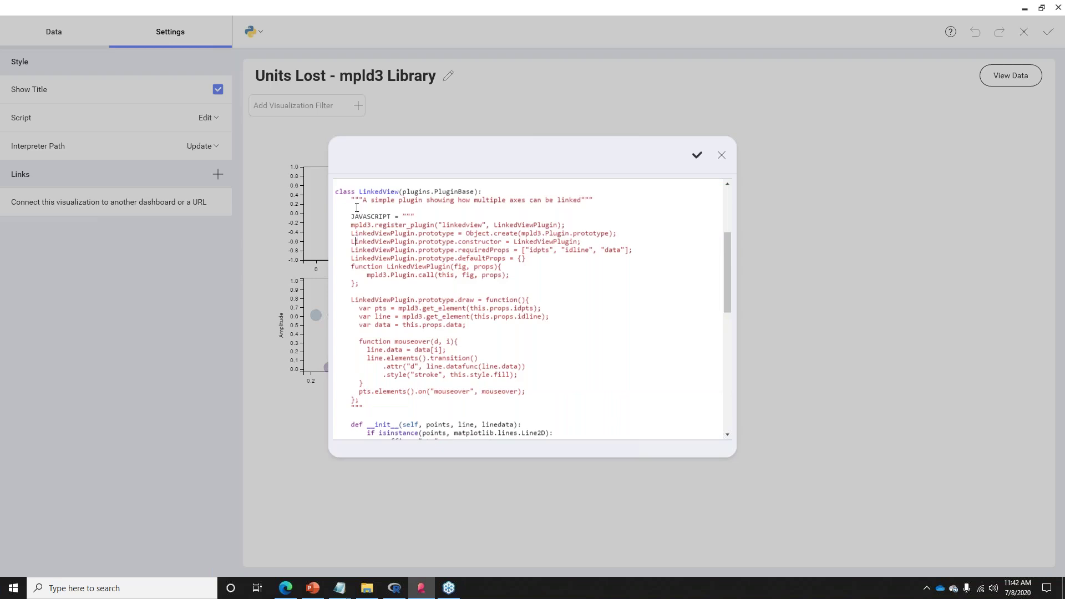
{"action": "left_click_drag", "start_coordinate": [358, 209], "coordinate": [511, 408]}
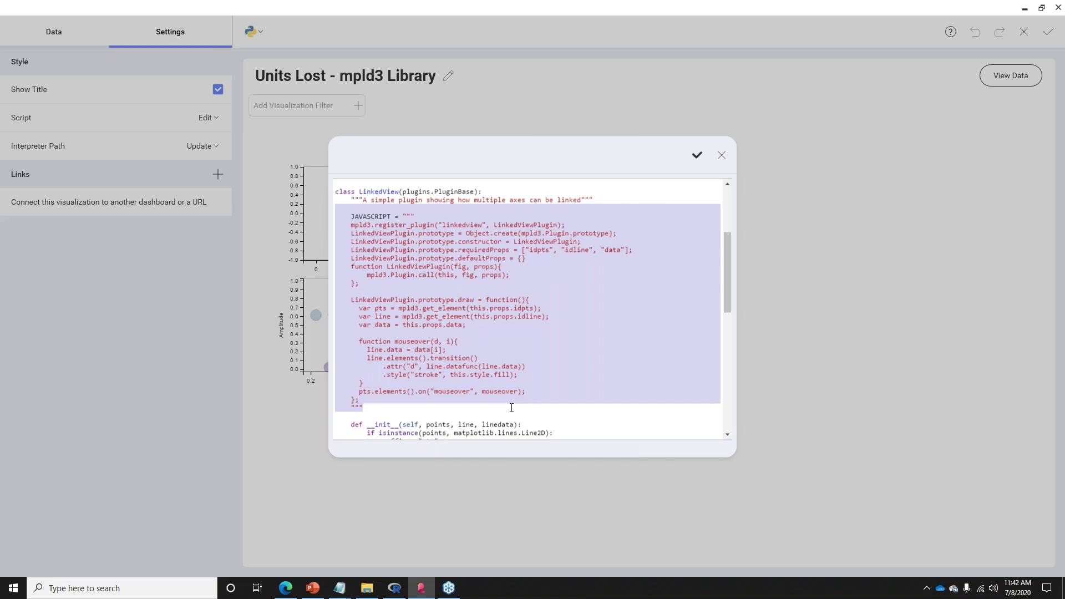
- Highlight the mpld3.save_html(plt.gcf(), html_path) call at the end of the script for review
{"action": "scroll", "coordinate": [540, 400], "scroll_direction": "down", "scroll_amount": 10}
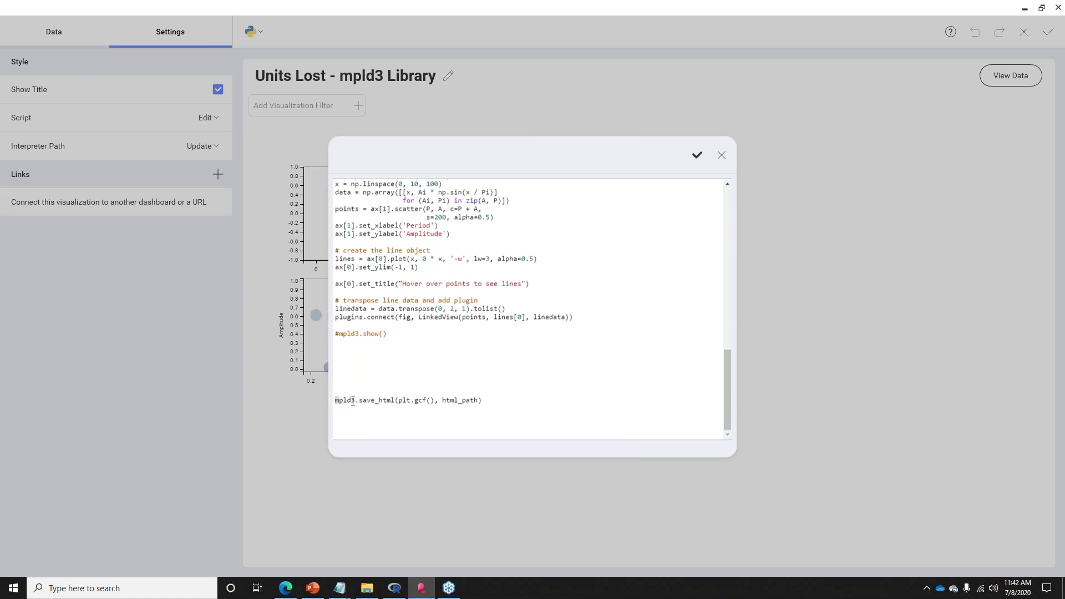
{"action": "left_click_drag", "start_coordinate": [334, 400], "coordinate": [394, 399]}
{"action": "left_click", "coordinate": [391, 400]}
{"action": "left_click", "coordinate": [363, 400], "text": "shift"}
{"action": "left_click_drag", "start_coordinate": [492, 404], "coordinate": [341, 404]}
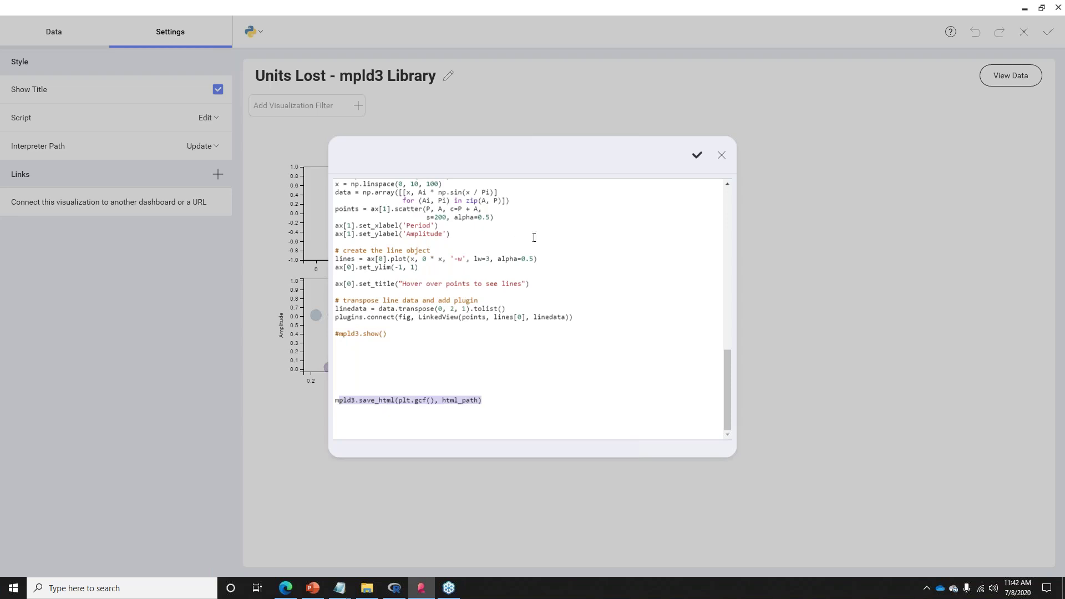
- Close the script and the visualization editor without changes and return to the Python dashboards folder
{"action": "left_click", "coordinate": [721, 158]}
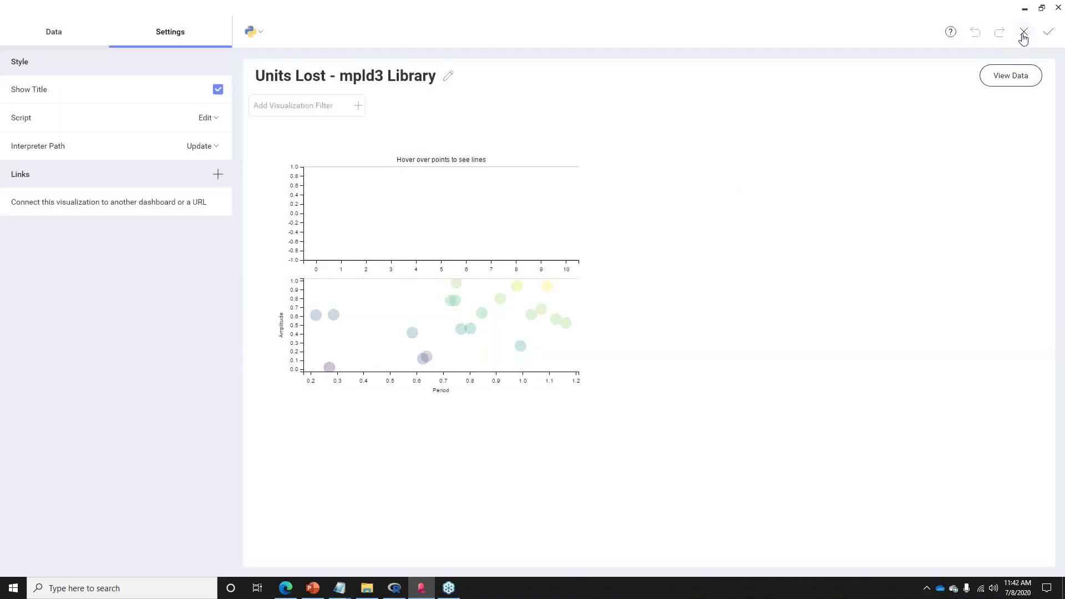
{"action": "left_click", "coordinate": [1023, 33]}
{"action": "left_click", "coordinate": [1023, 32]}
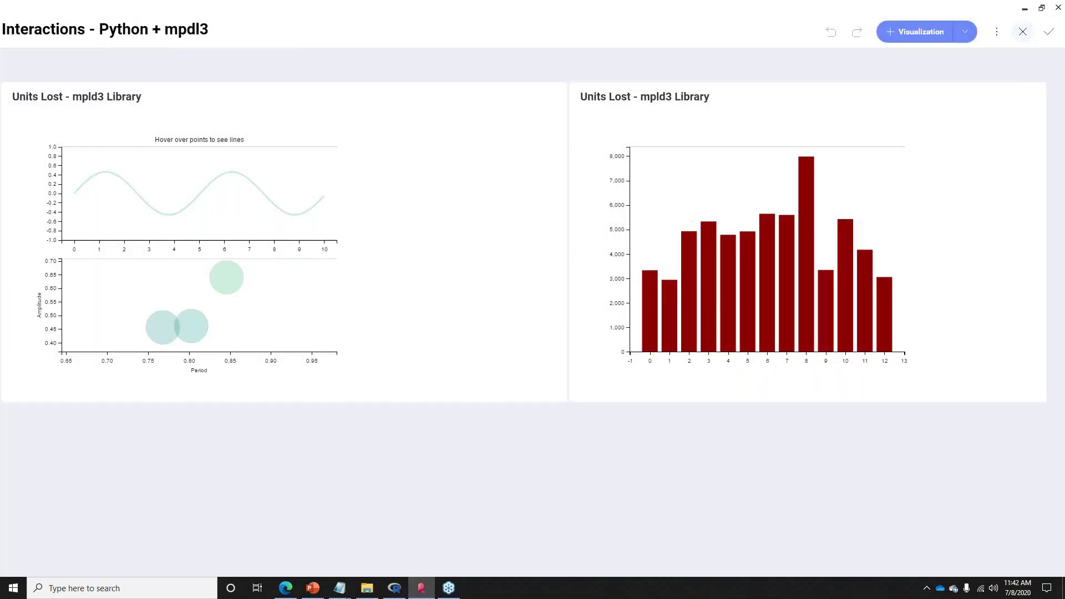
{"action": "left_click", "coordinate": [1045, 34]}
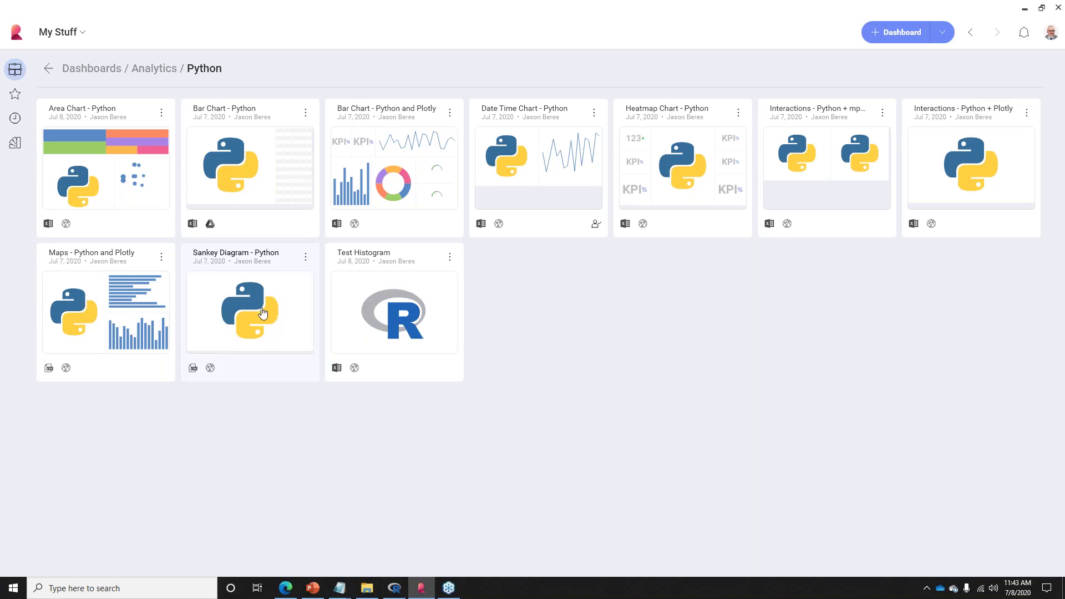
- Open the Sankey Diagram - Python dashboard, check how it adapts to a narrower window, restore full size and close it
{"action": "left_click", "coordinate": [197, 308]}
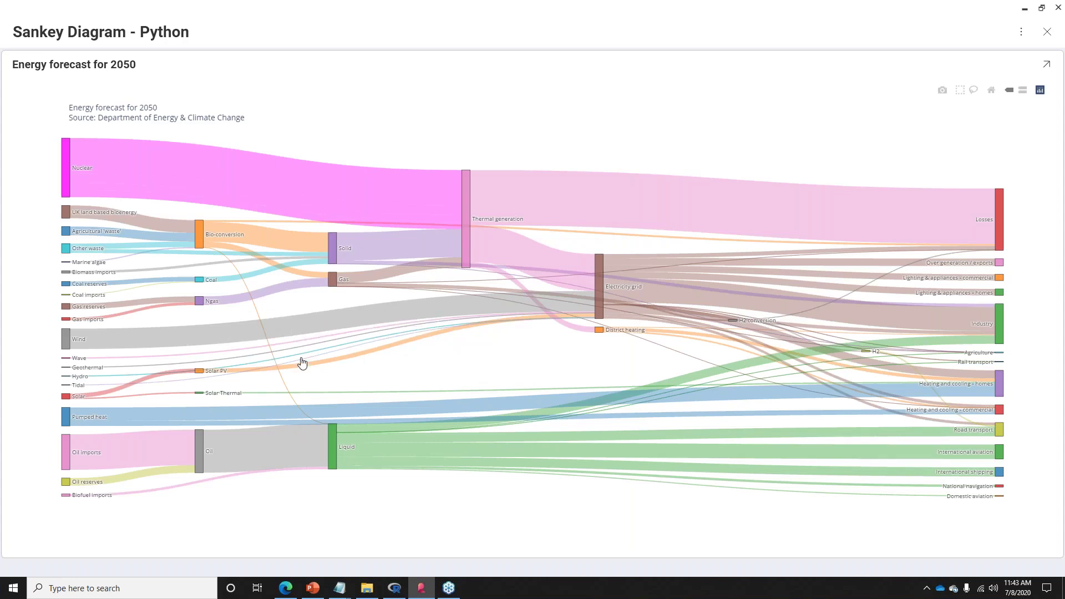
{"action": "left_click", "coordinate": [1042, 8]}
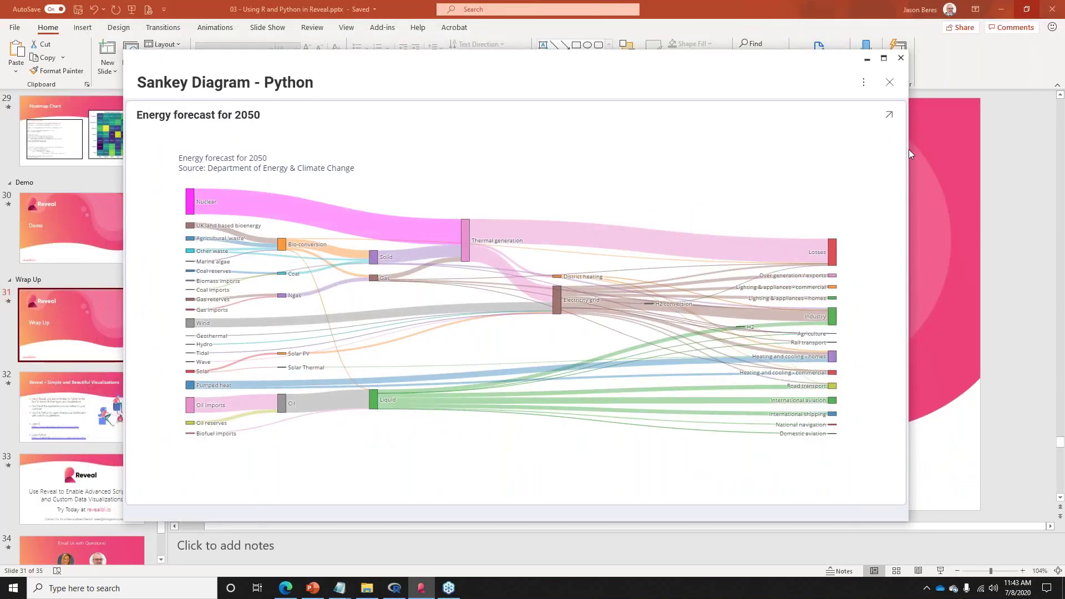
{"action": "left_click_drag", "start_coordinate": [909, 148], "coordinate": [829, 157]}
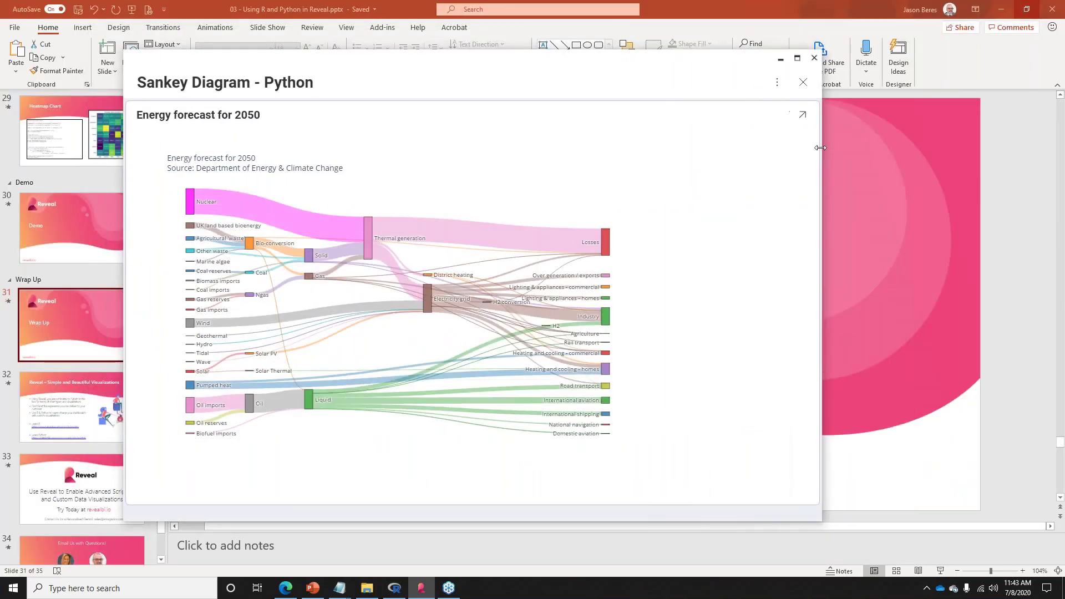
{"action": "left_click", "coordinate": [796, 60]}
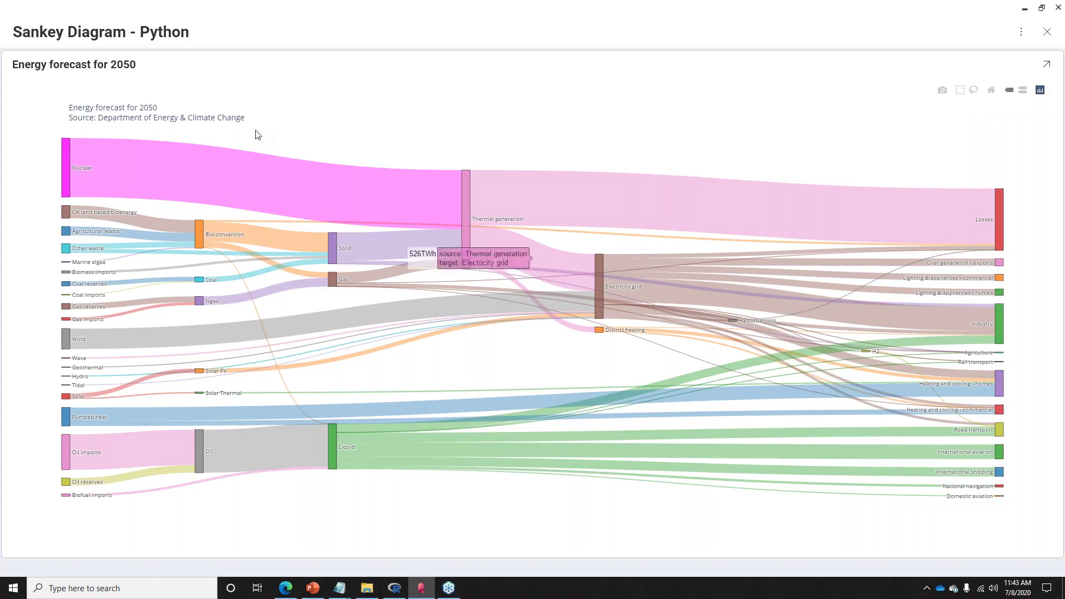
{"action": "left_click", "coordinate": [1047, 31]}
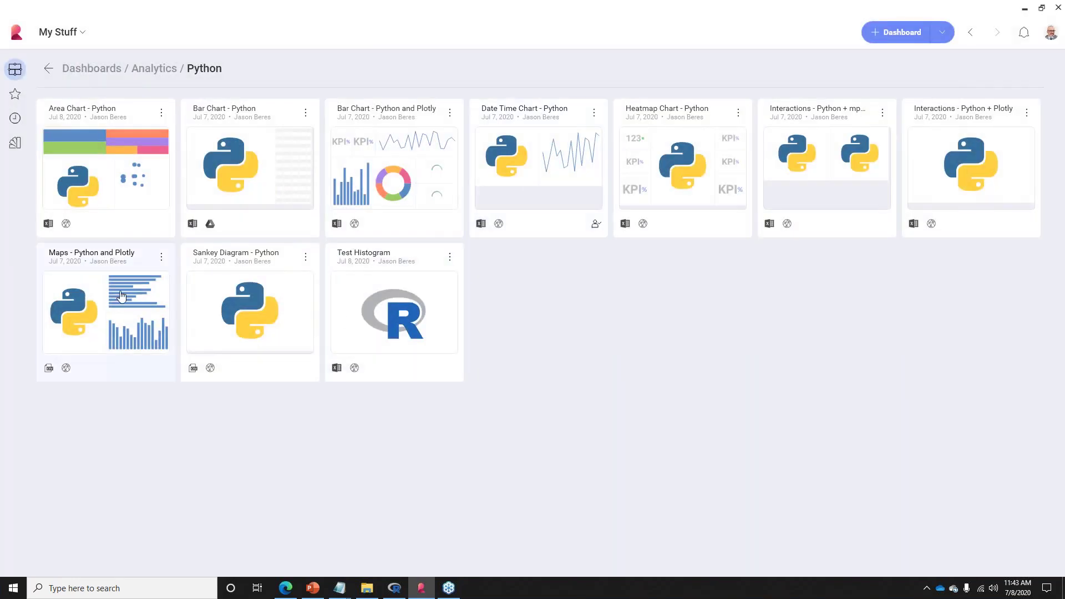
- Open the Maps - Python and Plotly dashboard, examine the yearly Walmart store maps and state totals, and close it
{"action": "left_click", "coordinate": [119, 297]}
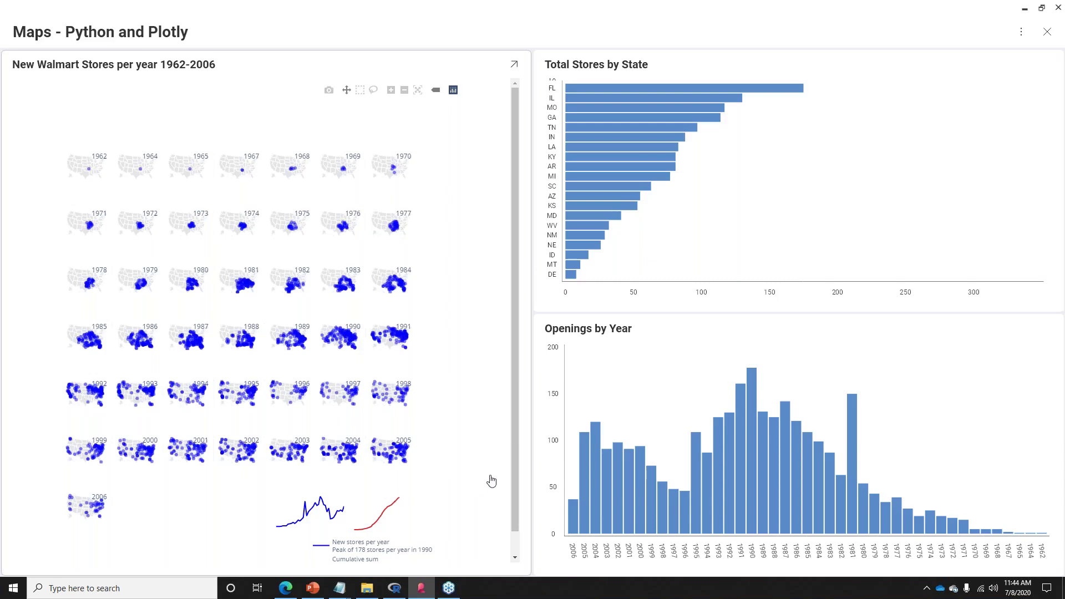
{"action": "scroll", "coordinate": [516, 496], "scroll_direction": "down", "scroll_amount": 1}
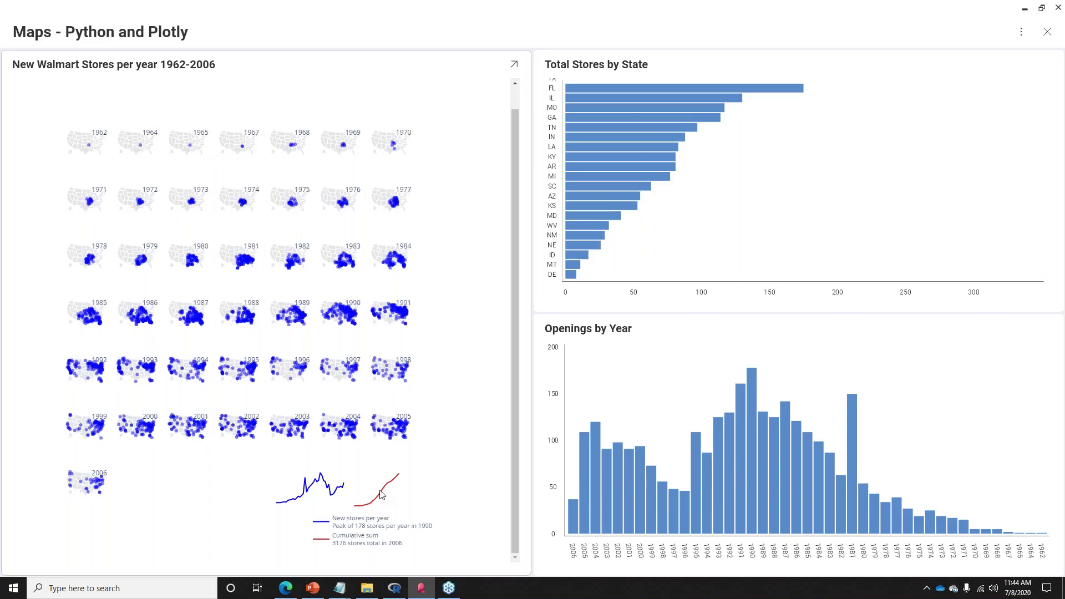
{"action": "scroll", "coordinate": [487, 318], "scroll_direction": "up", "scroll_amount": 1}
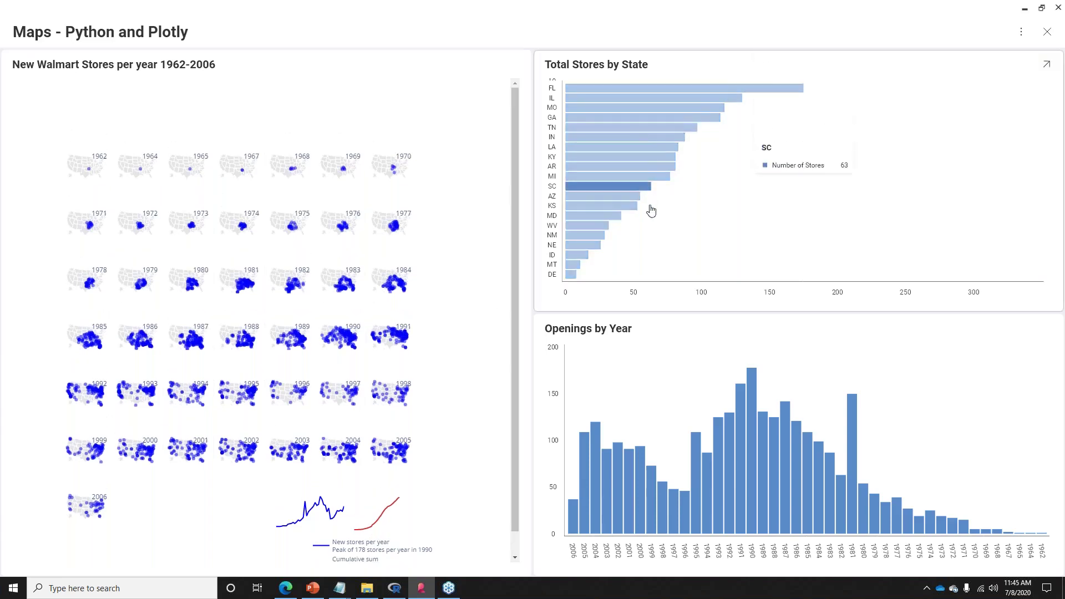
{"action": "mouse_move", "coordinate": [631, 123]}
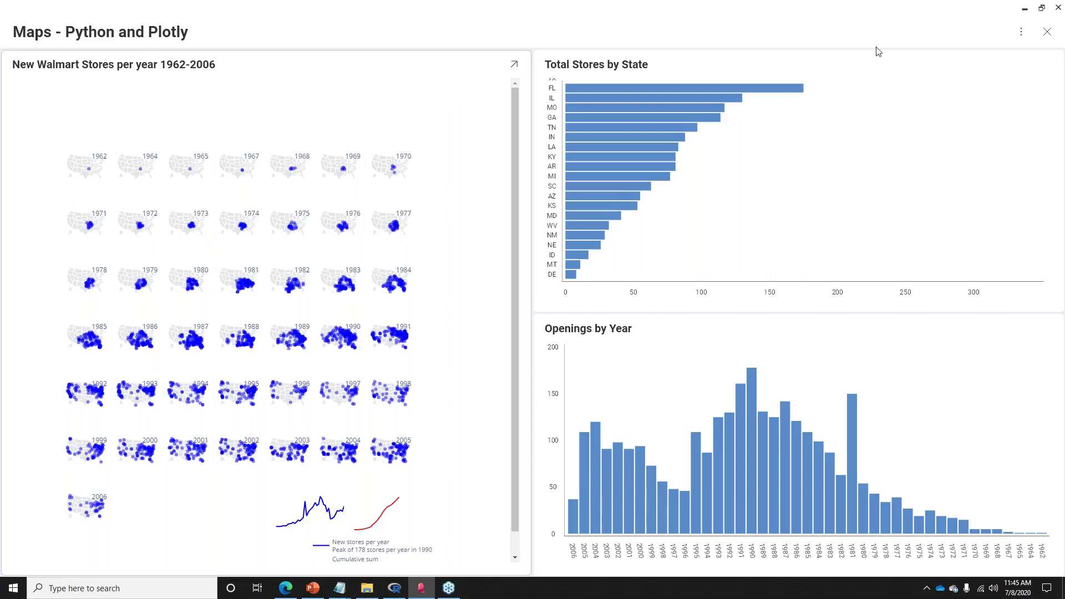
{"action": "left_click", "coordinate": [1047, 32]}
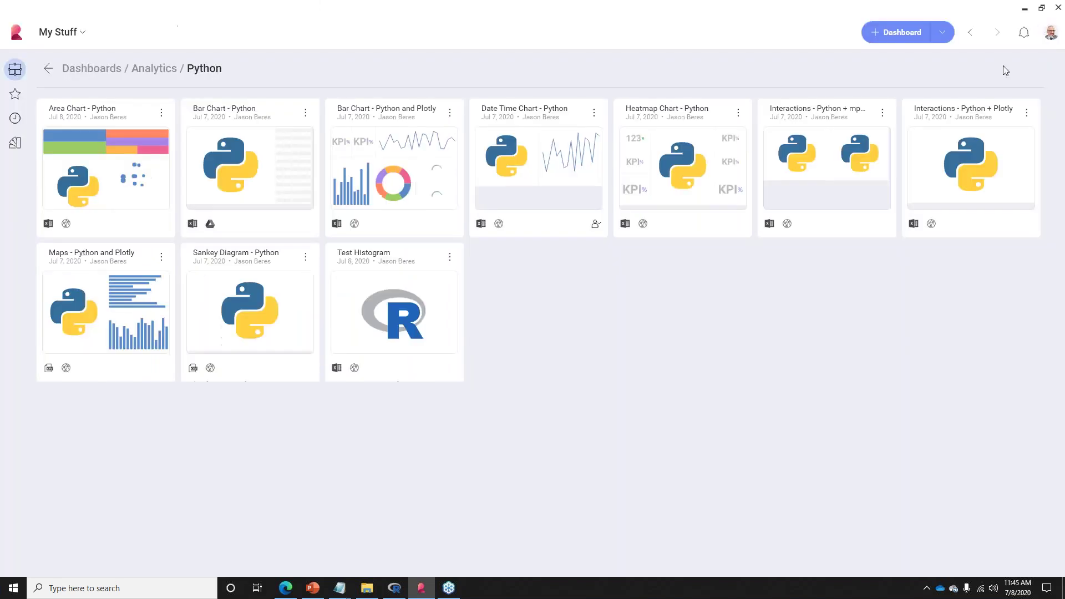
- Go to the R folder under Analytics and open the Word Clouds - R dashboard
{"action": "left_click", "coordinate": [145, 69]}
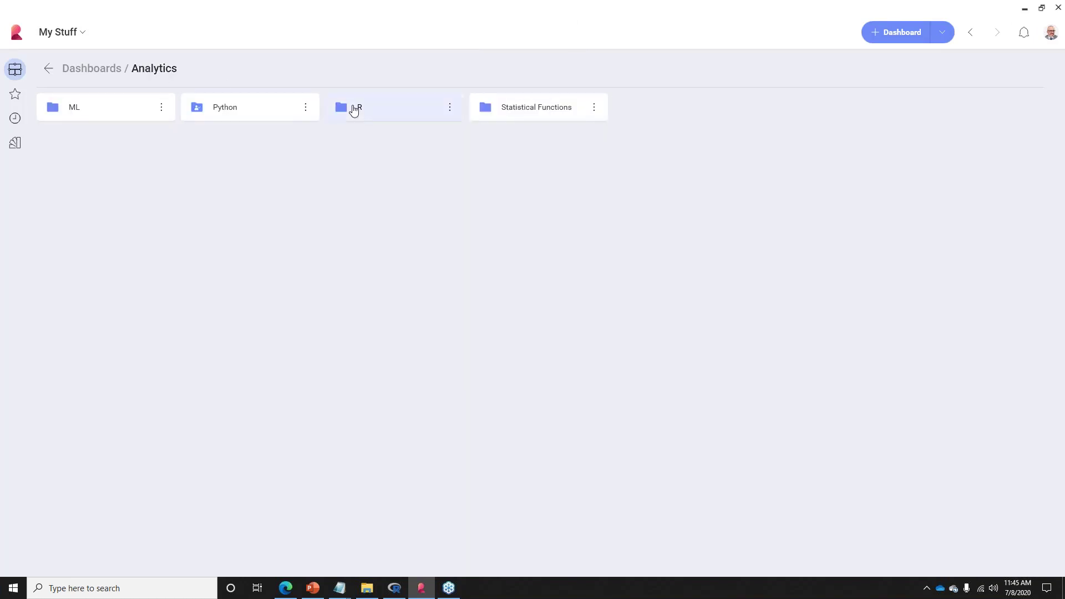
{"action": "left_click", "coordinate": [352, 108]}
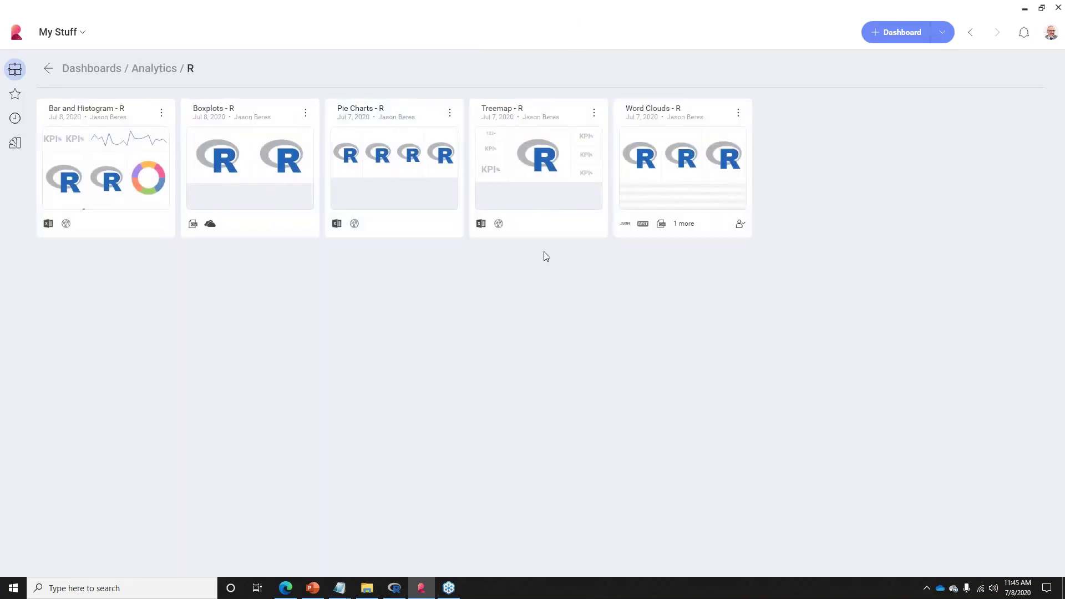
{"action": "left_click", "coordinate": [679, 172]}
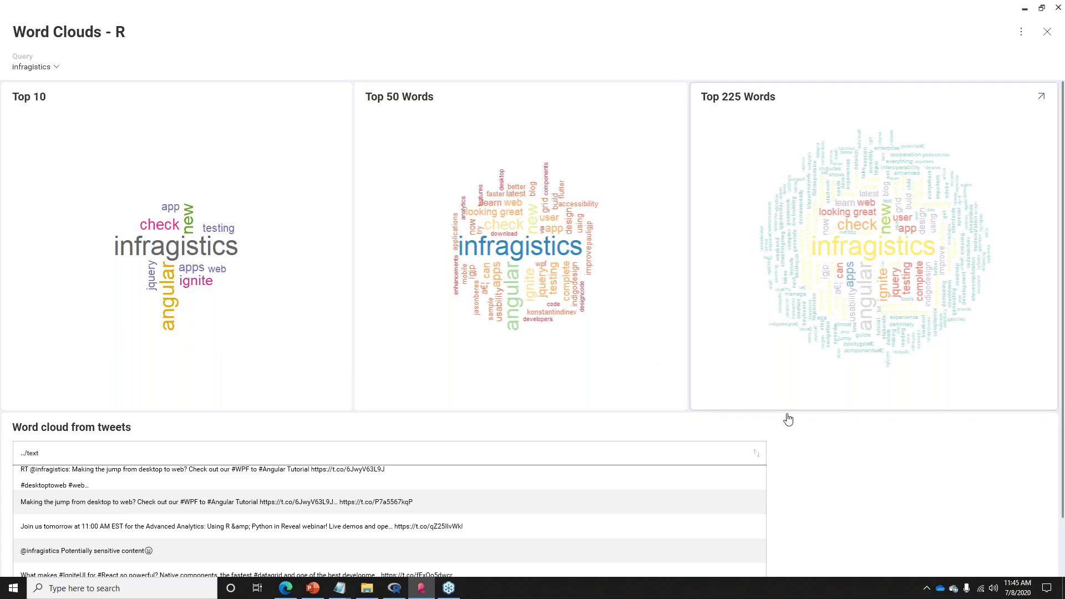
- Read through the tweets listed below the word clouds and compare them with the clouds
{"action": "scroll", "coordinate": [839, 451], "scroll_direction": "down", "scroll_amount": 3}
{"action": "scroll", "coordinate": [839, 451], "scroll_direction": "down", "scroll_amount": 10}
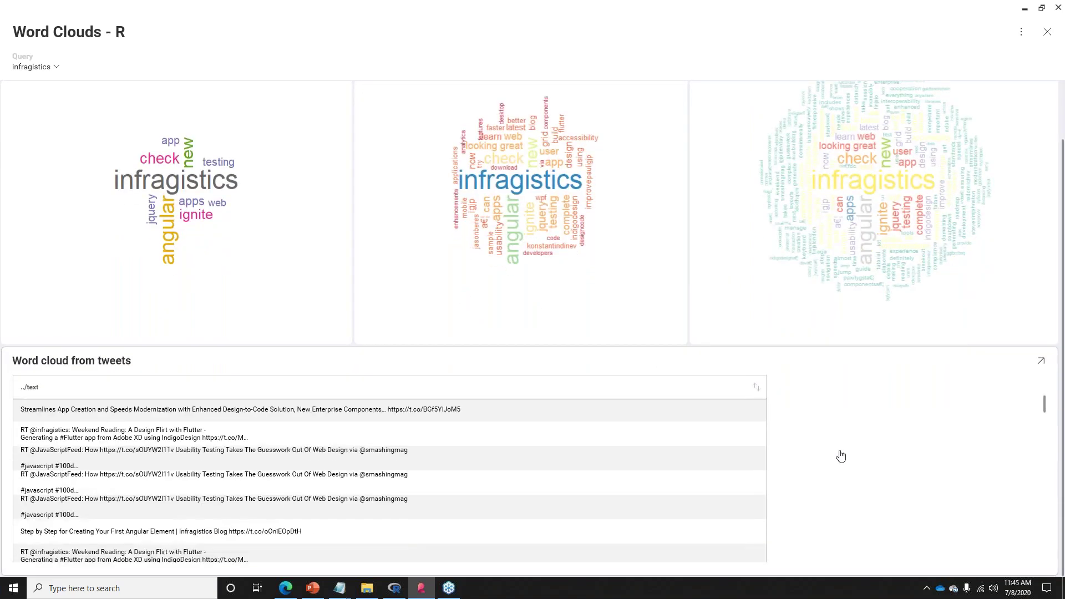
{"action": "scroll", "coordinate": [305, 442], "scroll_direction": "down", "scroll_amount": 10}
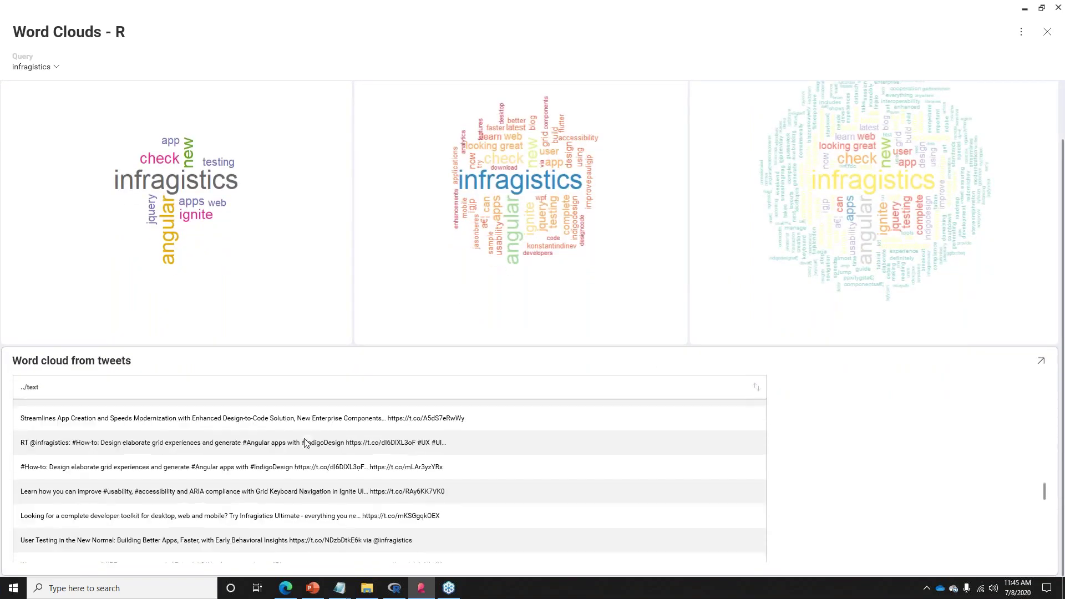
{"action": "scroll", "coordinate": [305, 442], "scroll_direction": "up", "scroll_amount": 3}
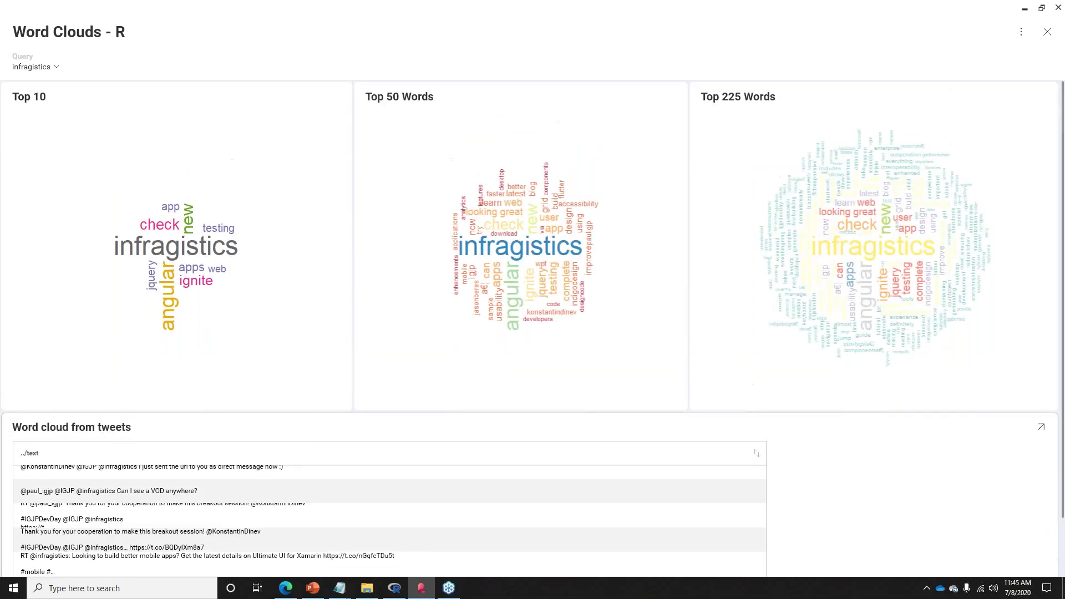
{"action": "scroll", "coordinate": [892, 488], "scroll_direction": "down", "scroll_amount": 3}
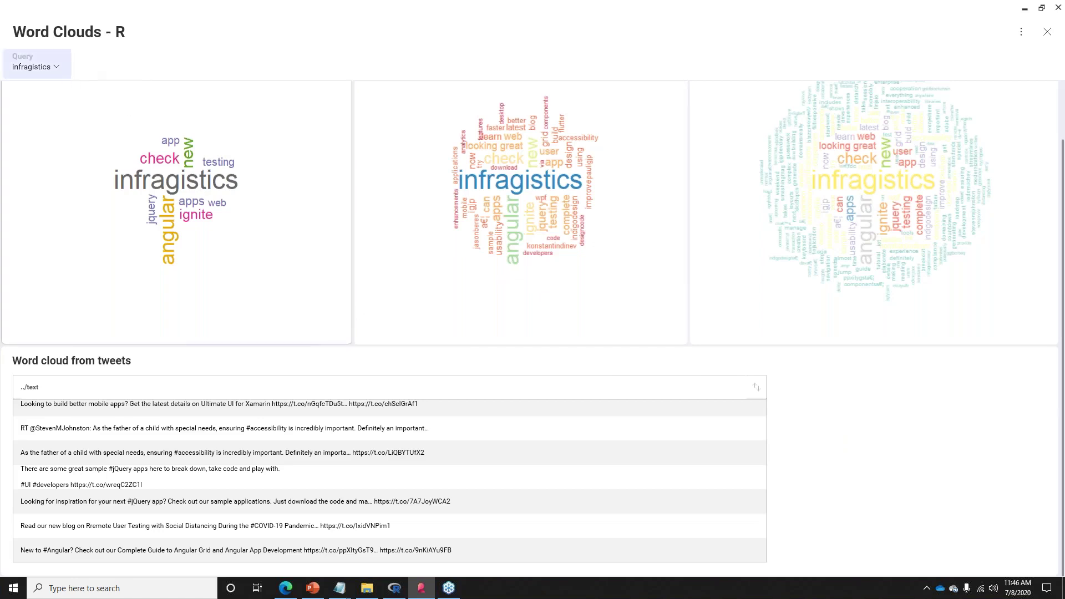
- Set the dashboard's Query filter to oil+price, and switch it to bitcoin+price after viewing the word clouds
{"action": "left_click", "coordinate": [34, 66]}
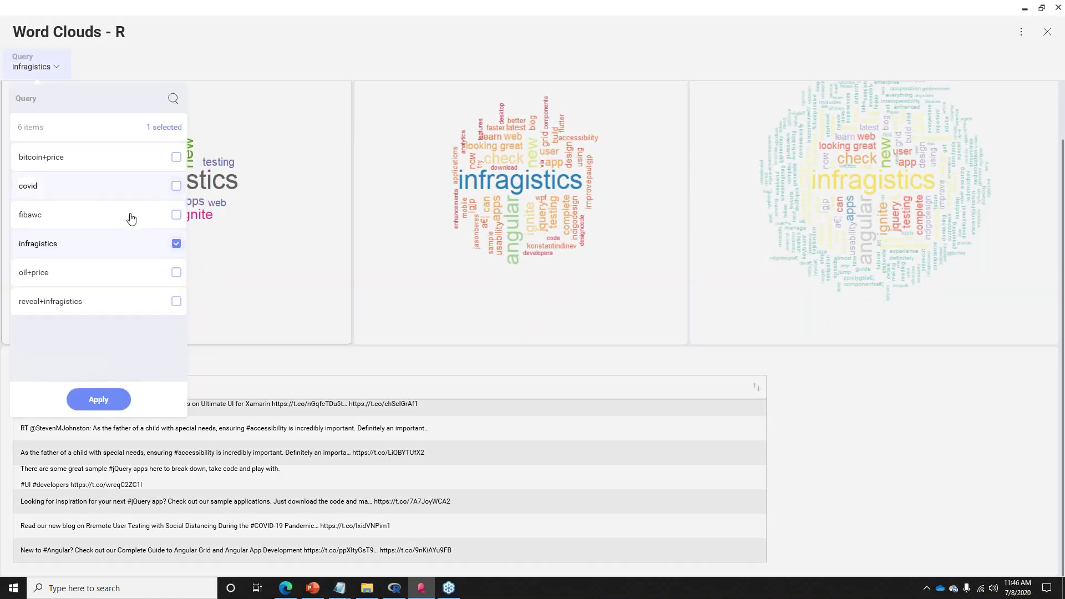
{"action": "left_click", "coordinate": [177, 274]}
{"action": "left_click", "coordinate": [115, 400]}
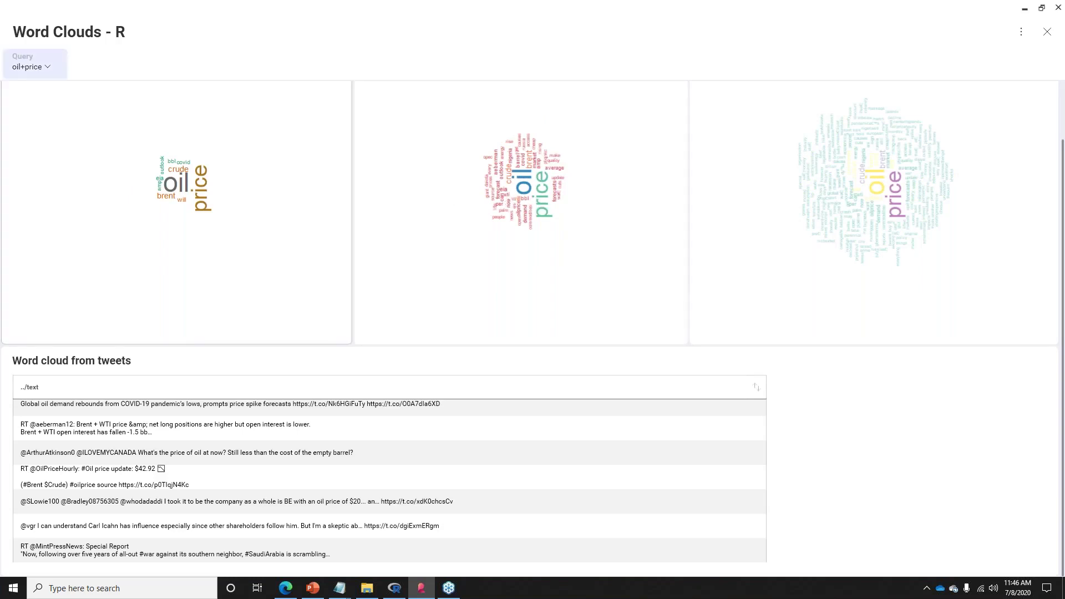
{"action": "left_click", "coordinate": [30, 66]}
{"action": "left_click", "coordinate": [176, 157]}
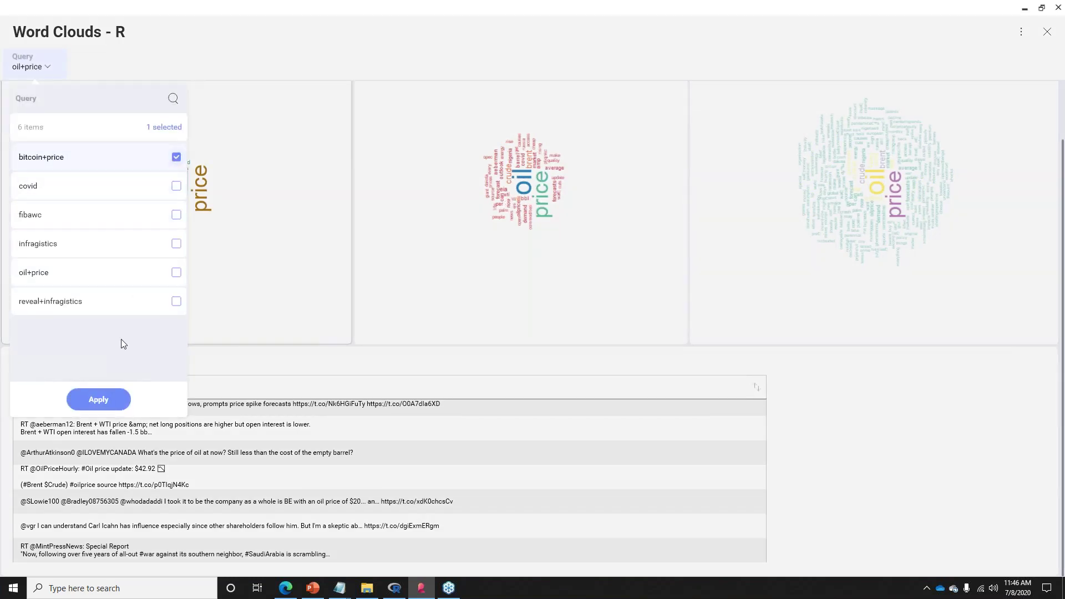
{"action": "left_click", "coordinate": [115, 399]}
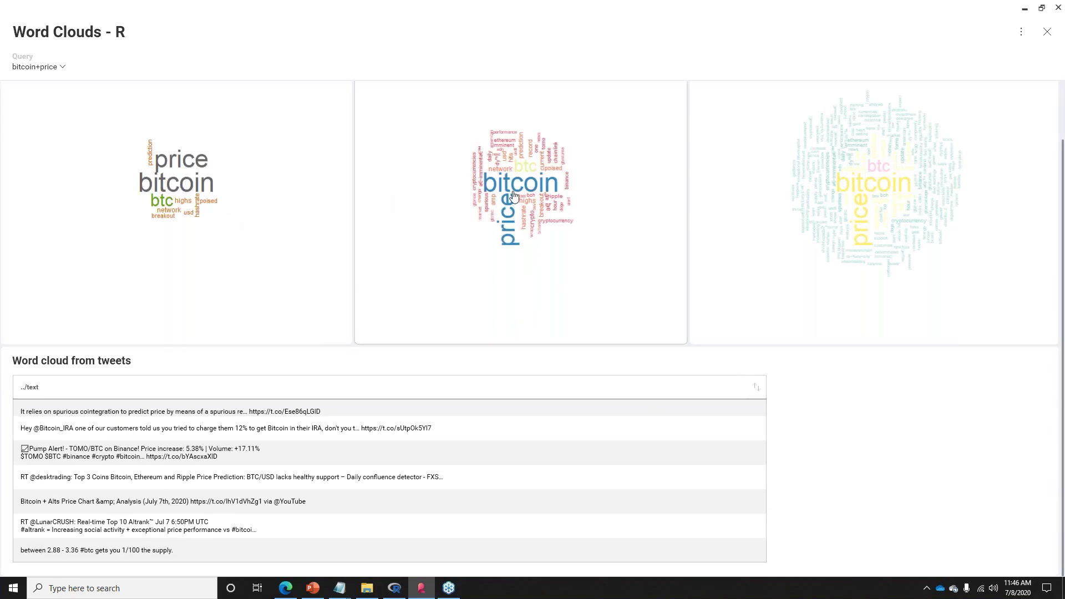
- Set the Query filter to covid to view its word clouds, and return the filter to infragistics
{"action": "left_click", "coordinate": [38, 66]}
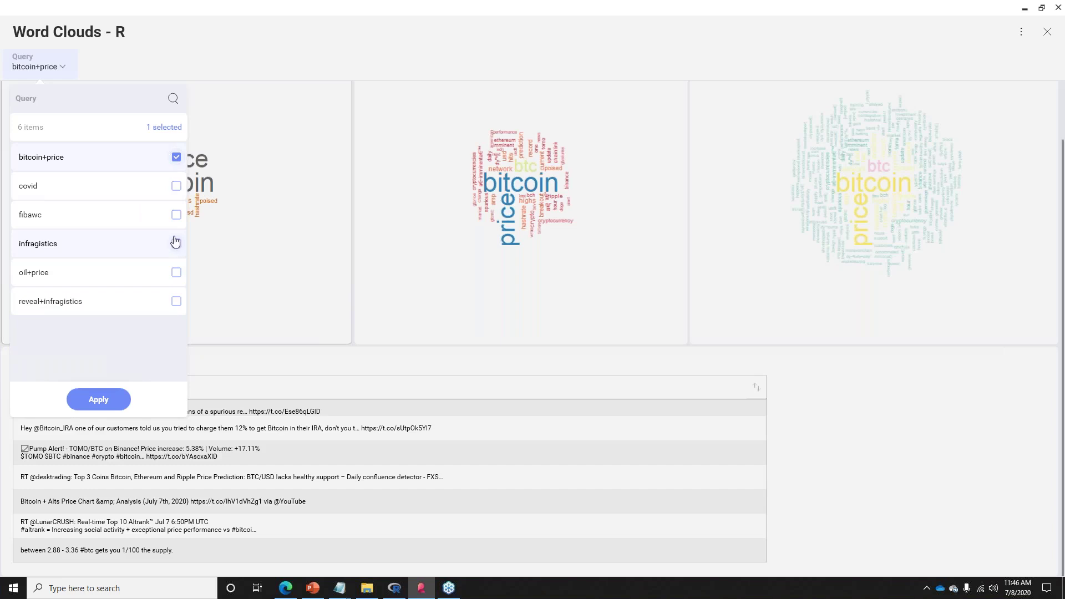
{"action": "left_click", "coordinate": [175, 187]}
{"action": "left_click", "coordinate": [98, 400]}
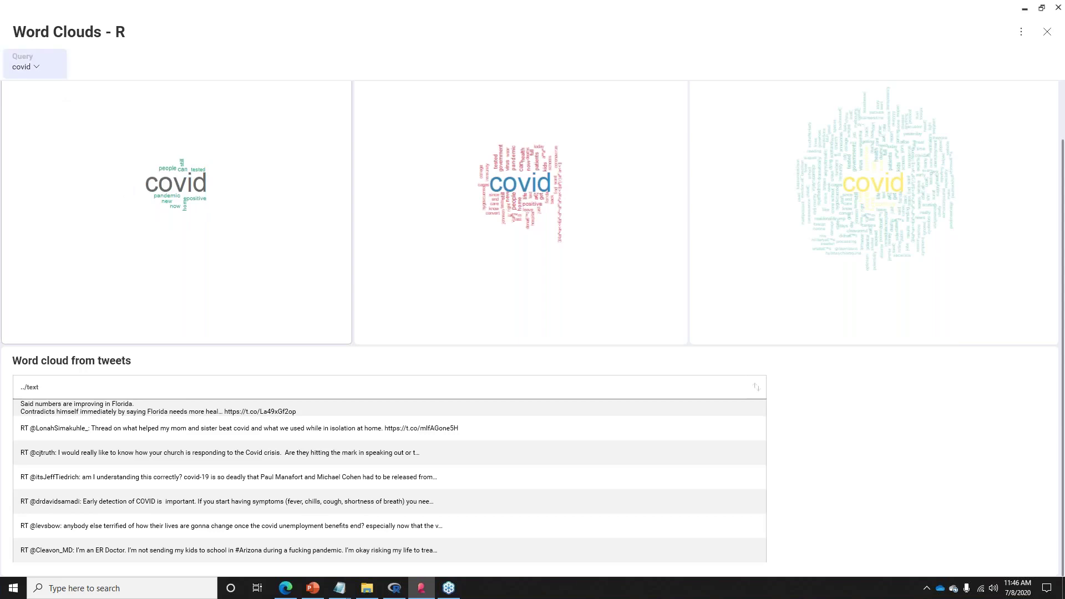
{"action": "left_click", "coordinate": [25, 65]}
{"action": "left_click", "coordinate": [176, 244]}
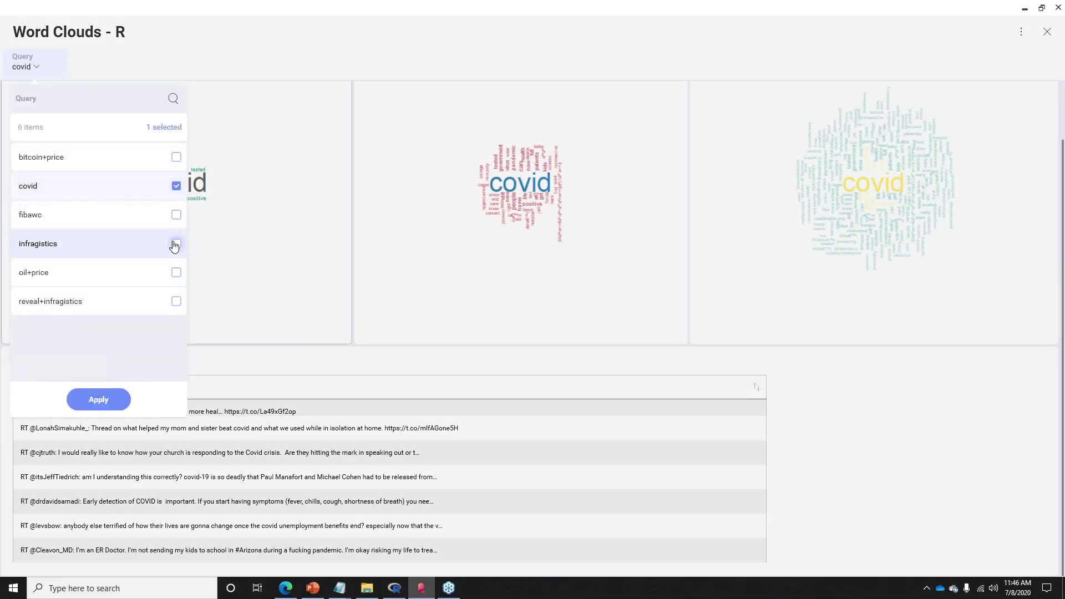
{"action": "left_click", "coordinate": [99, 400]}
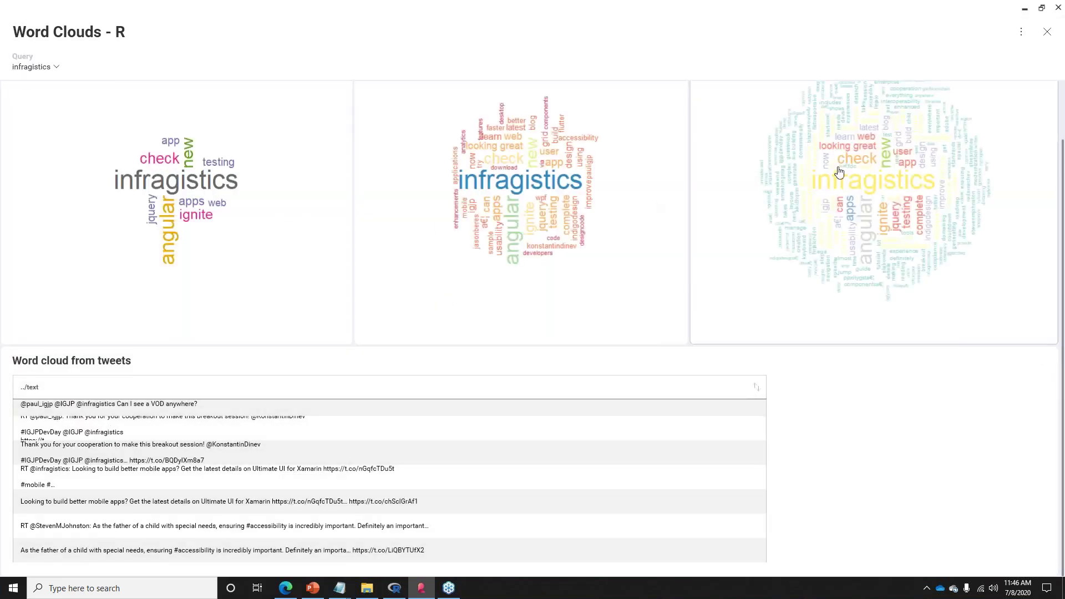
- Put the Word Clouds - R dashboard into edit mode and open its Top 10 visualization for editing
{"action": "left_click", "coordinate": [1021, 32]}
{"action": "left_click", "coordinate": [992, 61]}
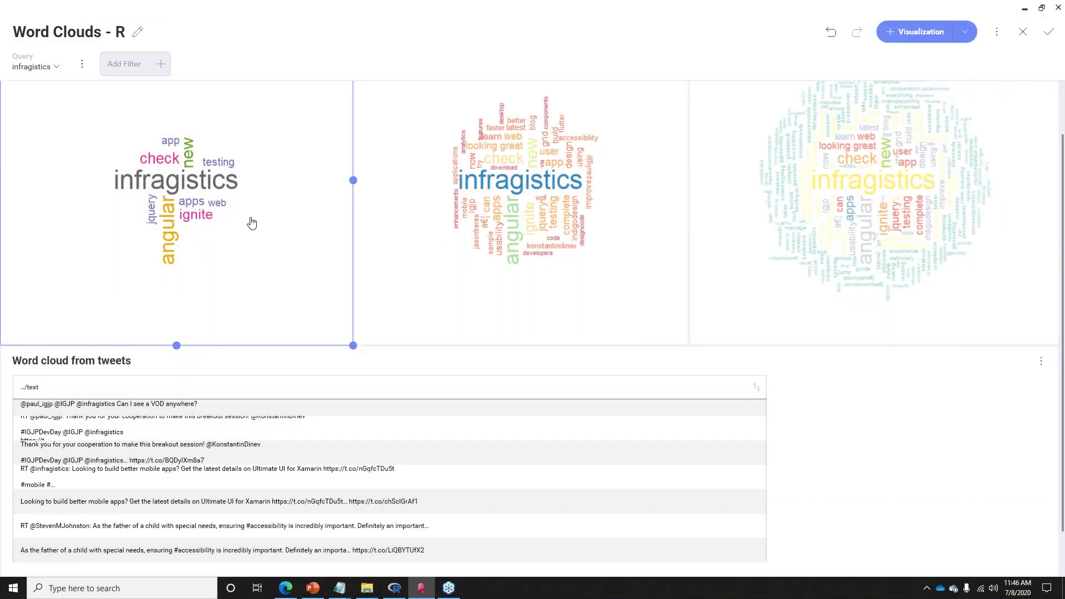
{"action": "scroll", "coordinate": [325, 261], "scroll_direction": "up", "scroll_amount": 2}
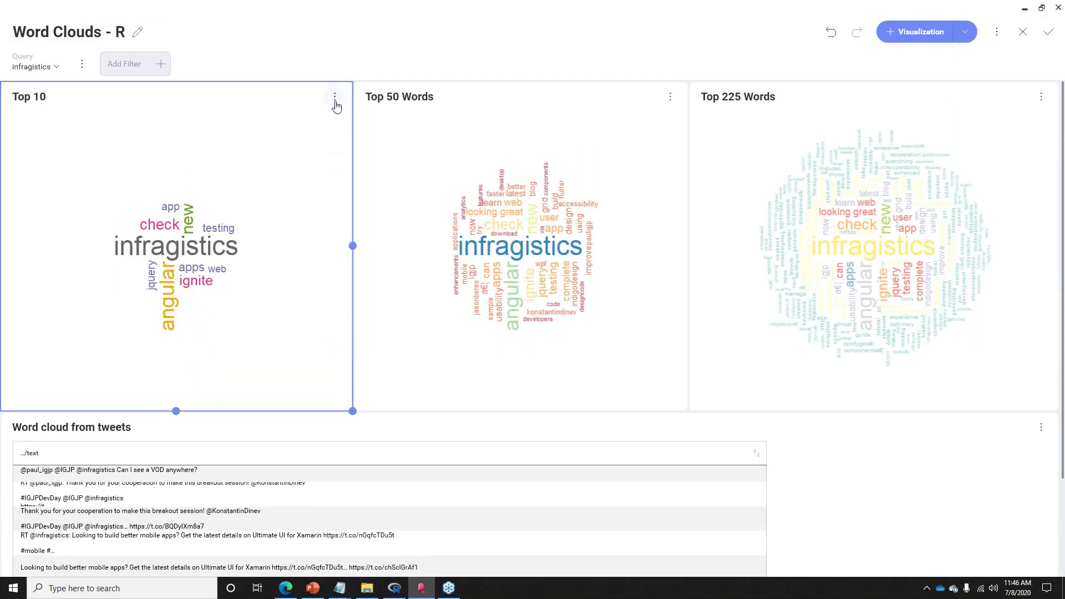
{"action": "left_click", "coordinate": [334, 98]}
{"action": "left_click", "coordinate": [302, 129]}
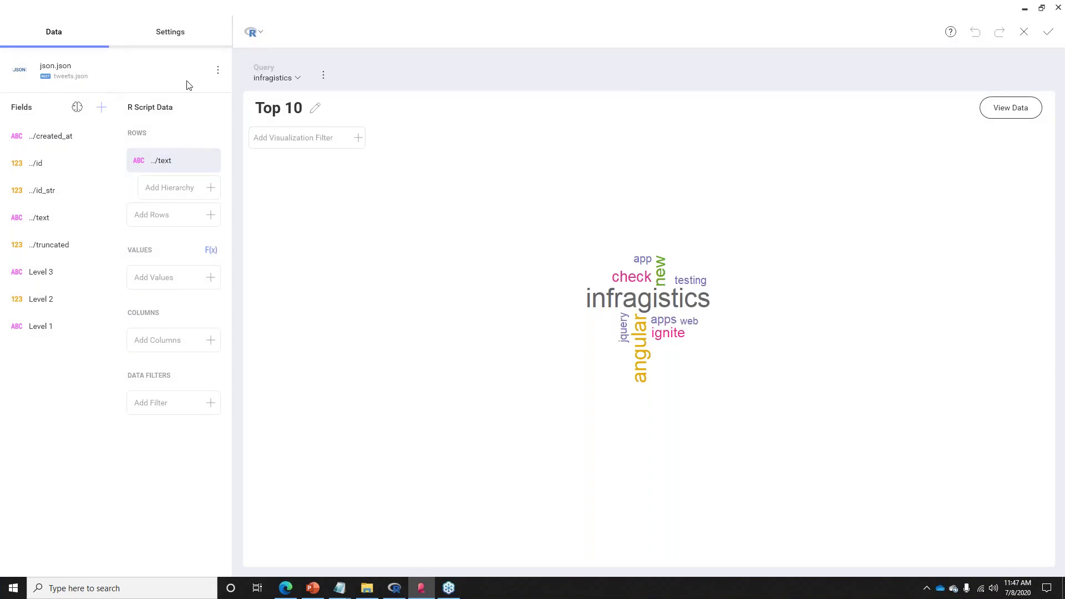
- Review the tables offered by the tweets.json data source of the Top 10 visualization, and leave the selection as is
{"action": "left_click", "coordinate": [217, 70]}
{"action": "left_click", "coordinate": [202, 101]}
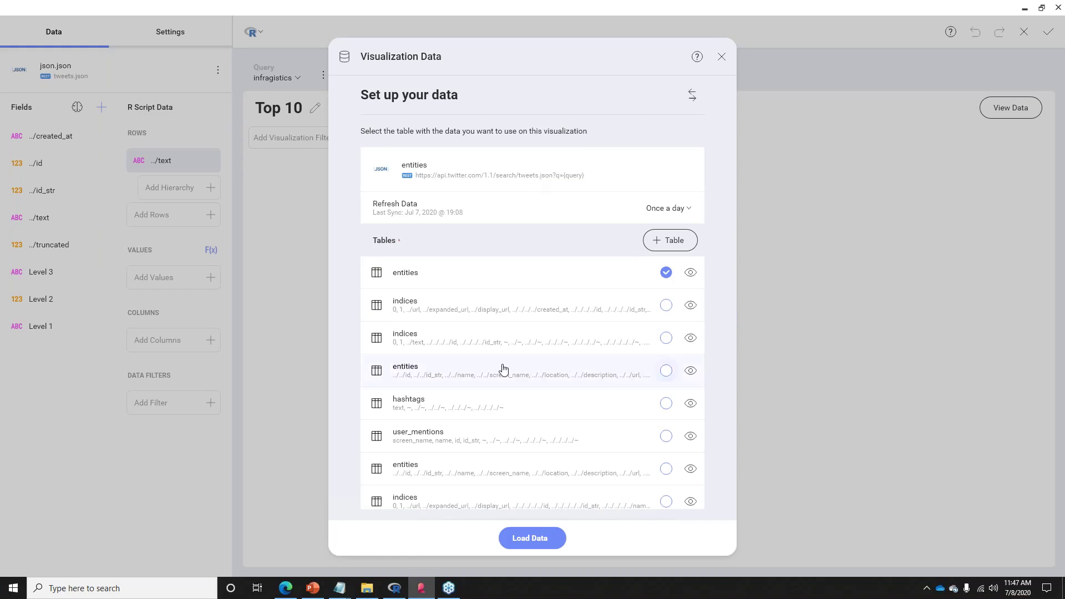
{"action": "scroll", "coordinate": [501, 368], "scroll_direction": "down", "scroll_amount": 5}
{"action": "scroll", "coordinate": [504, 368], "scroll_direction": "up", "scroll_amount": 5}
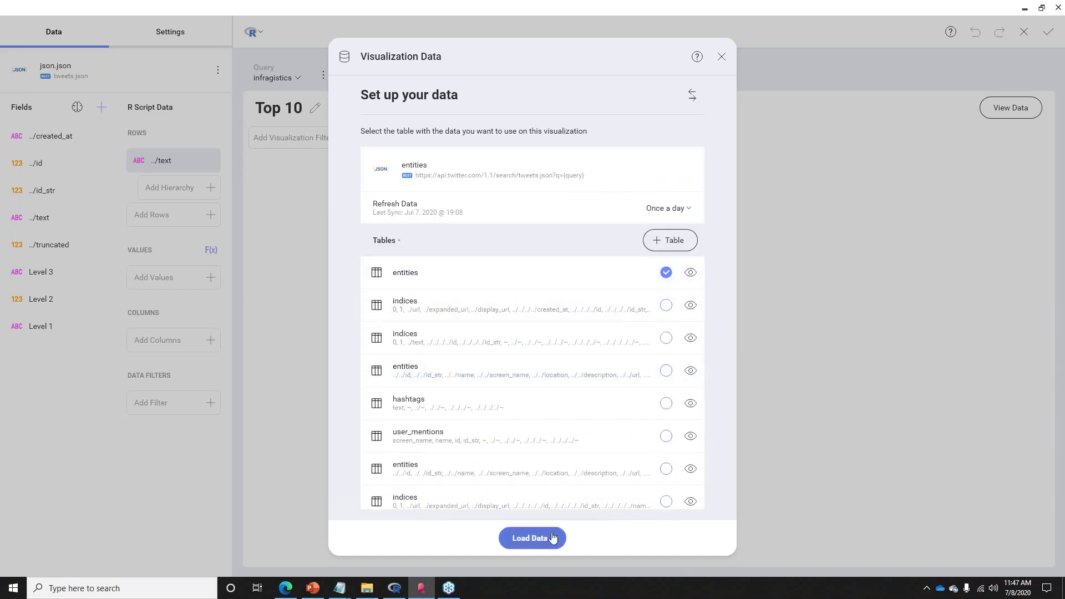
{"action": "left_click", "coordinate": [721, 58]}
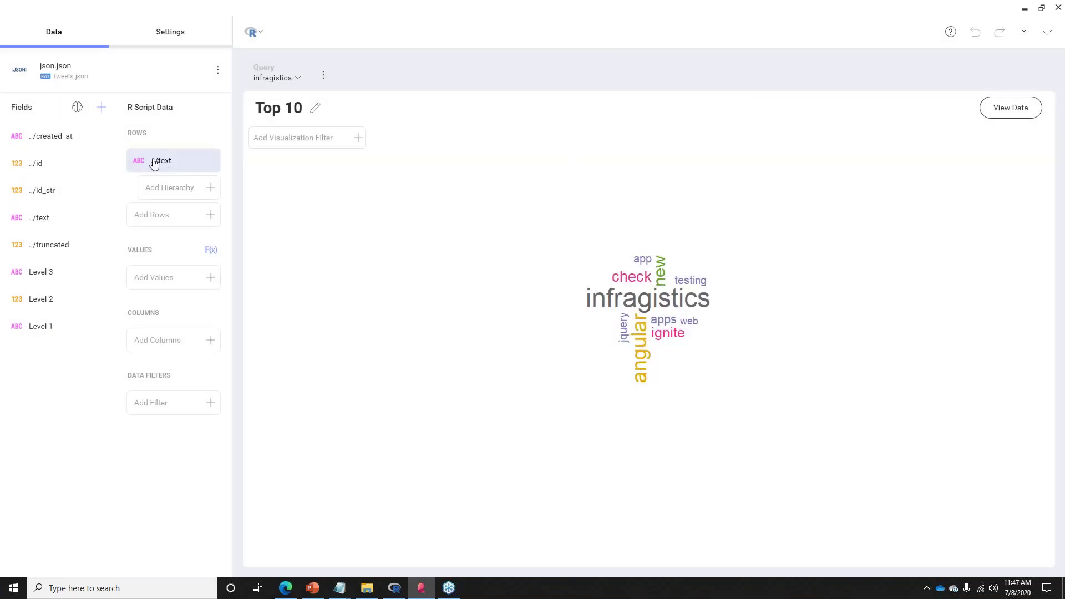
- Open the Top 10 visualization's R script and examine its text-cleaning code and the wordcloud call's max.words and colors arguments
{"action": "left_click", "coordinate": [170, 32]}
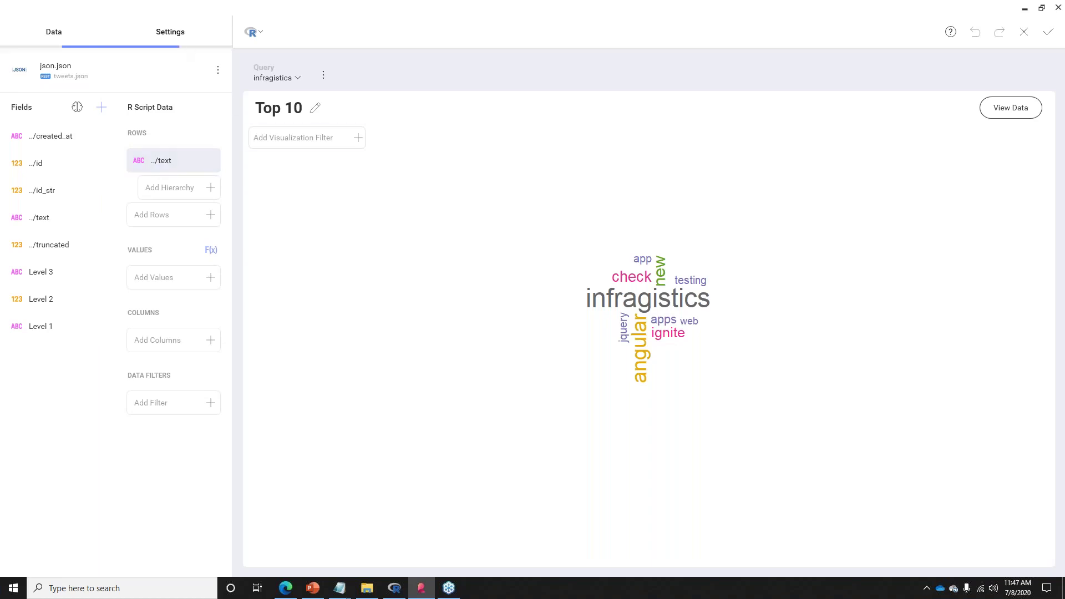
{"action": "left_click", "coordinate": [207, 120]}
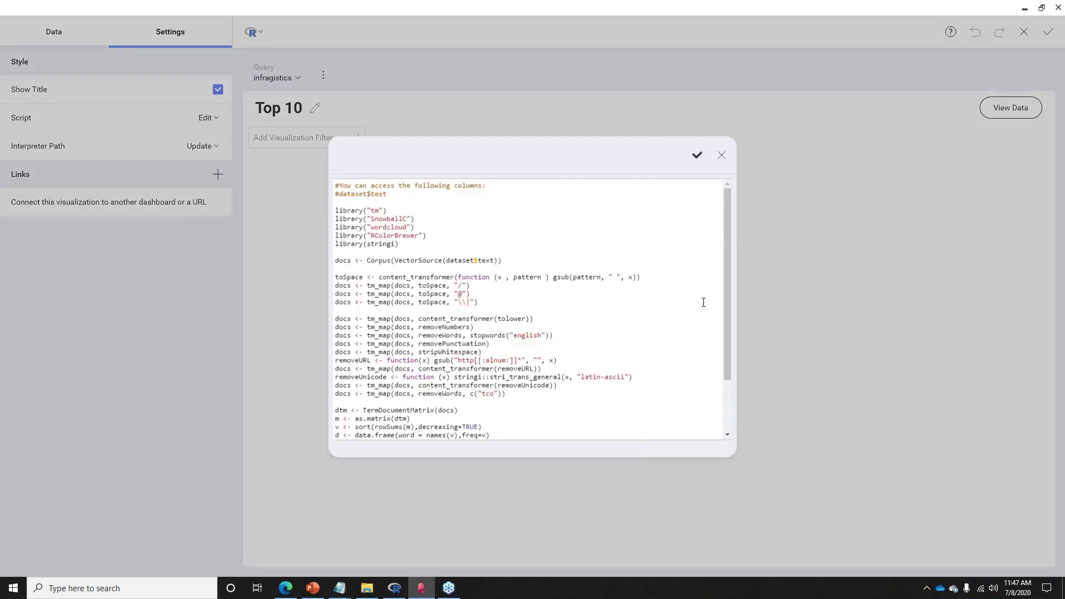
{"action": "scroll", "coordinate": [723, 269], "scroll_direction": "down", "scroll_amount": 2}
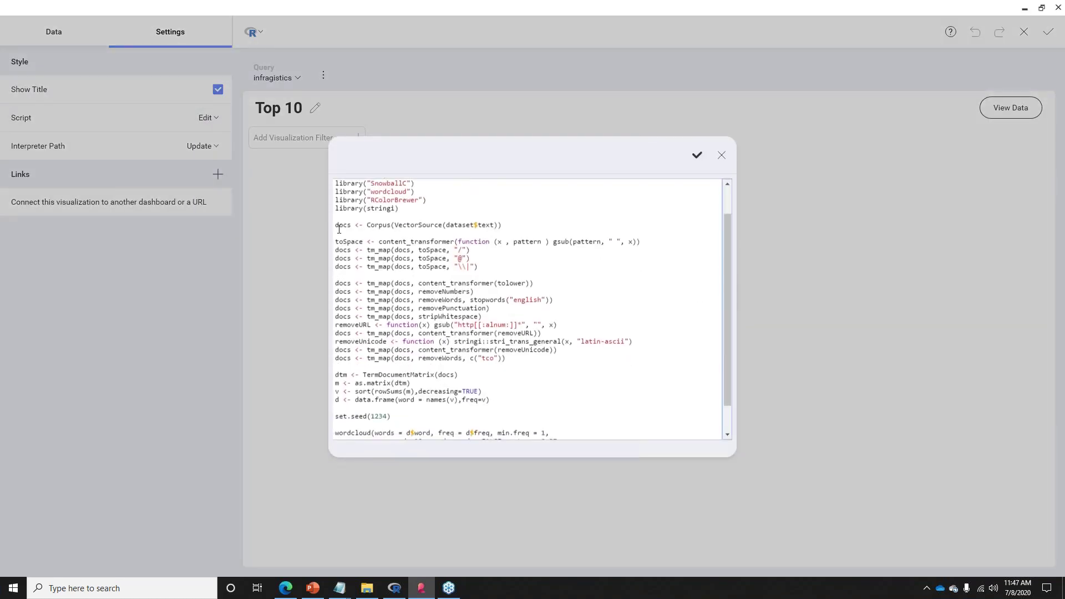
{"action": "left_click_drag", "start_coordinate": [336, 242], "coordinate": [595, 407]}
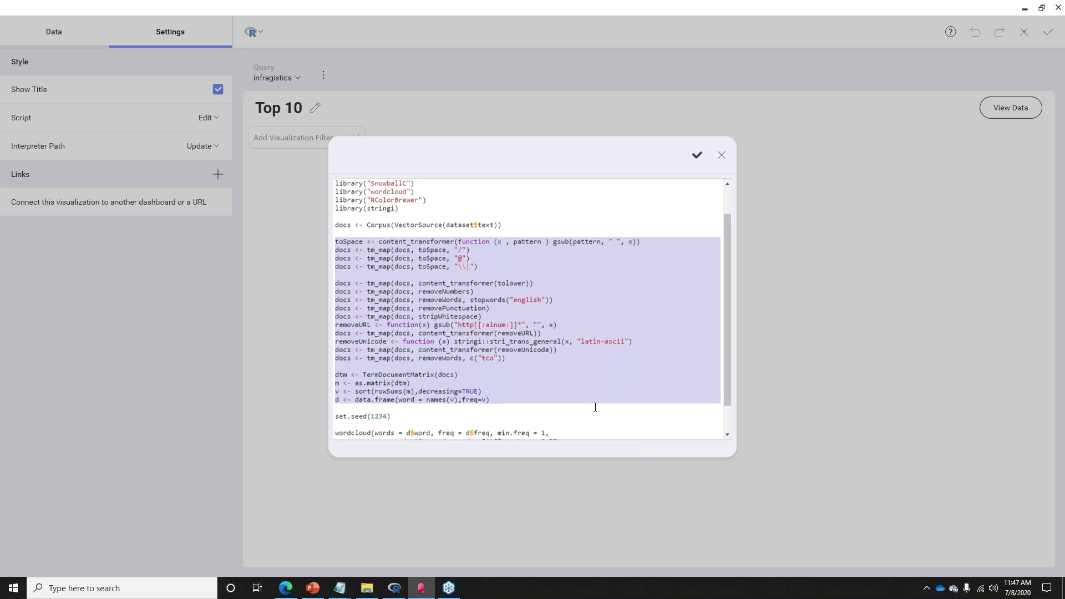
{"action": "scroll", "coordinate": [595, 407], "scroll_direction": "down", "scroll_amount": 2}
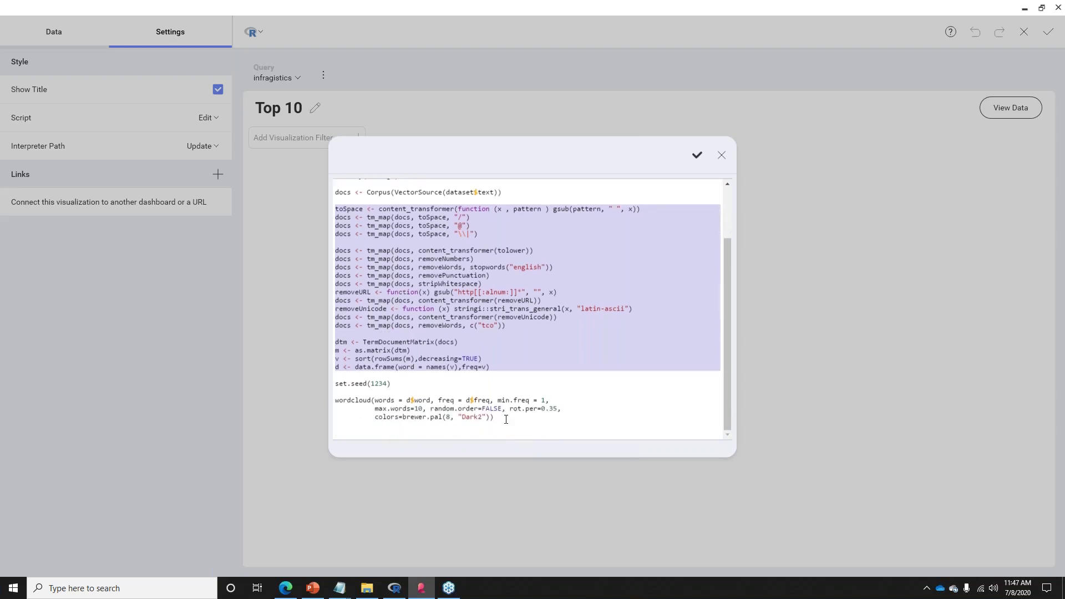
{"action": "left_click_drag", "start_coordinate": [506, 419], "coordinate": [334, 403]}
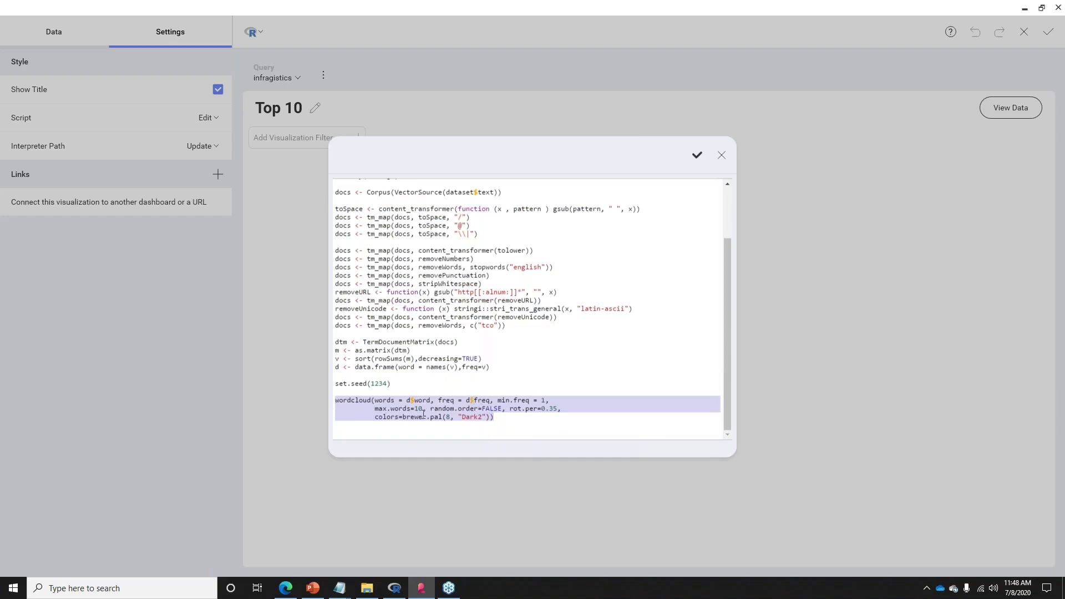
{"action": "left_click", "coordinate": [382, 408]}
{"action": "left_click_drag", "start_coordinate": [375, 408], "coordinate": [424, 407]}
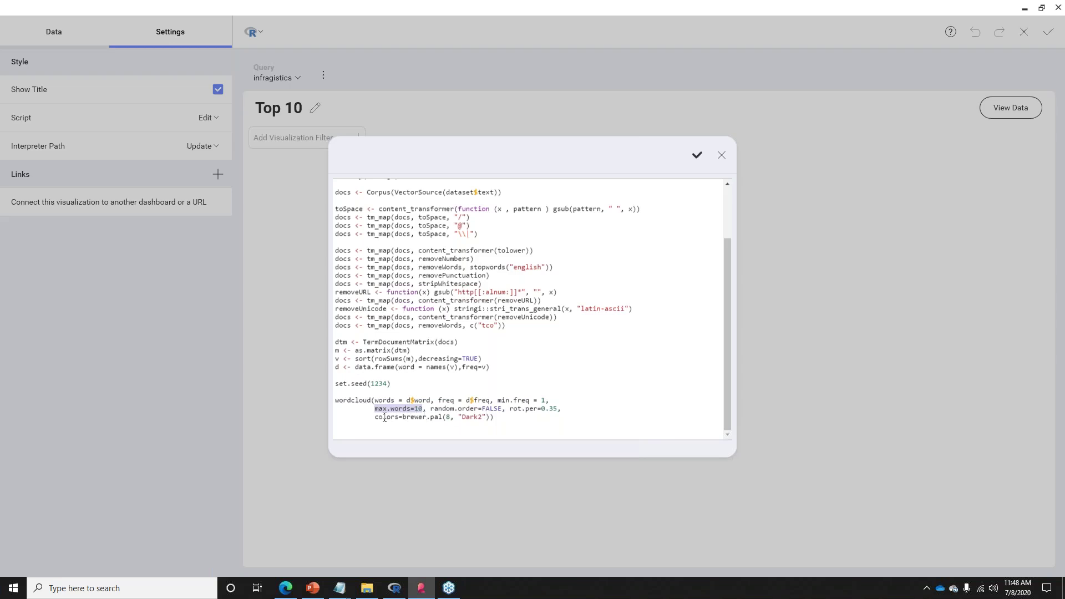
{"action": "left_click_drag", "start_coordinate": [376, 417], "coordinate": [501, 418]}
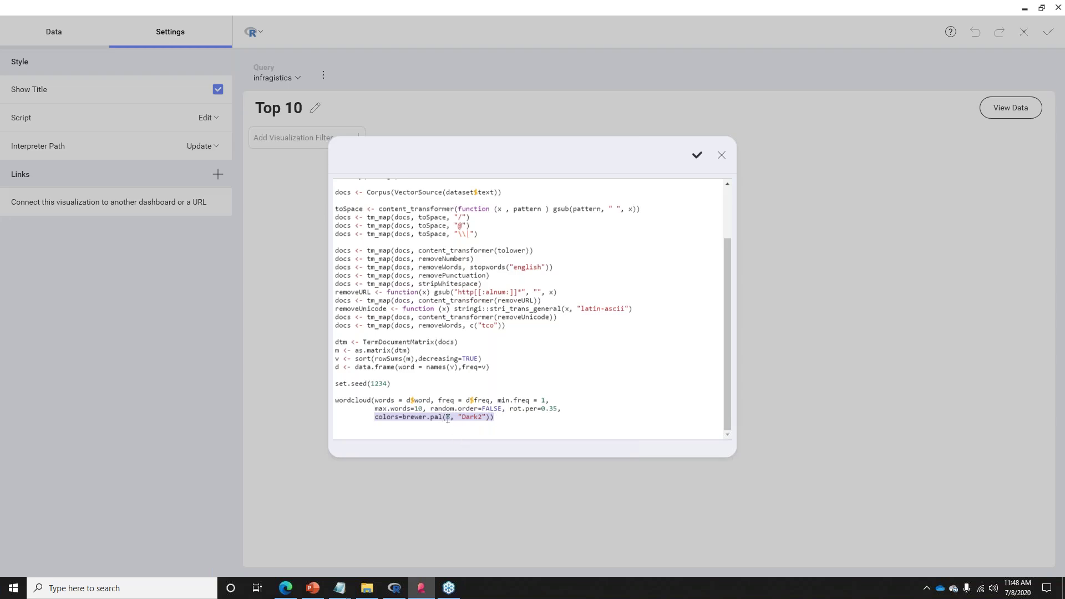
- Switch to the Edge browser, look up "r color brewer", and view the palette chart on the R Graph Gallery page
{"action": "left_click", "coordinate": [285, 588]}
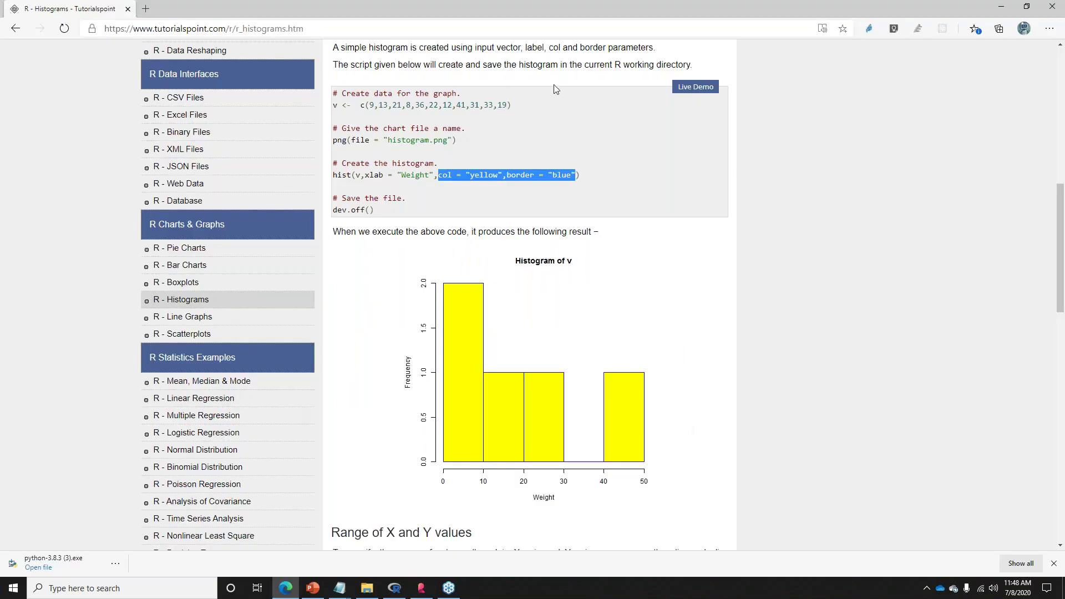
{"action": "left_click", "coordinate": [548, 22]}
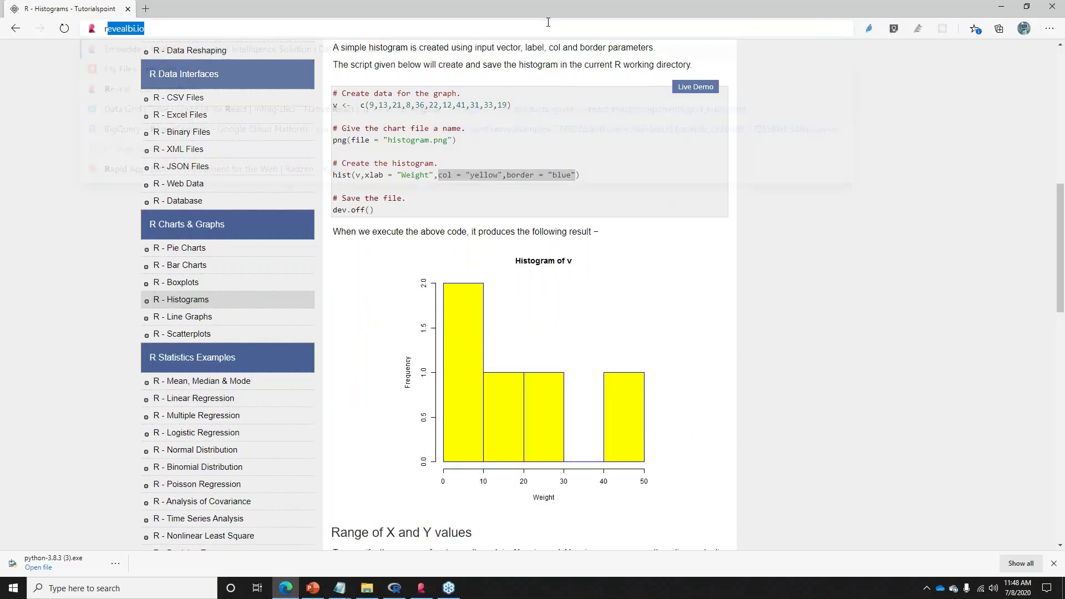
{"action": "type", "text": "r color brew"}
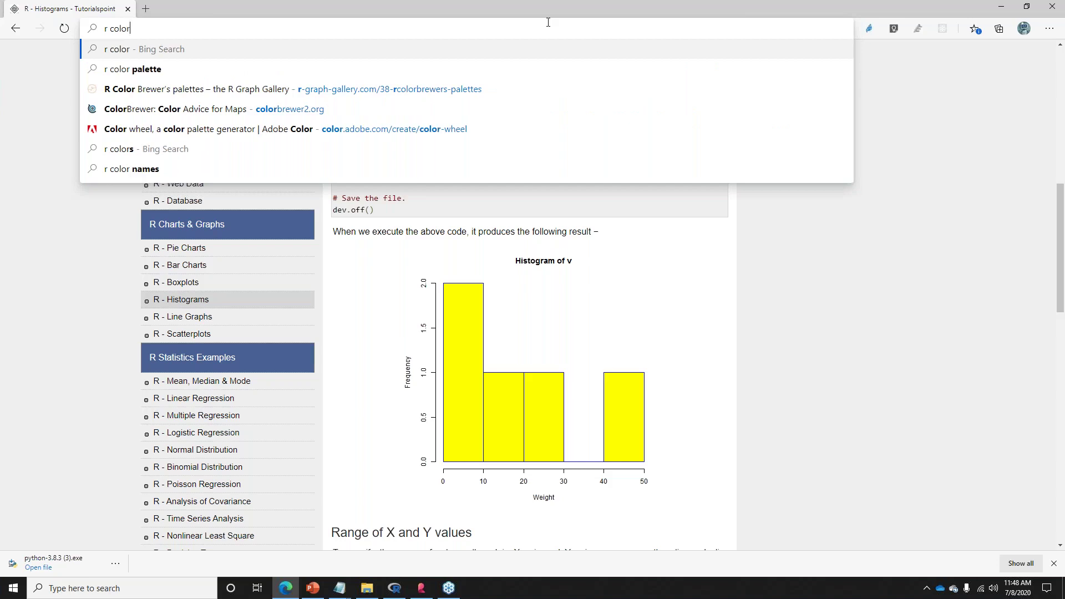
{"action": "type", "text": "er"}
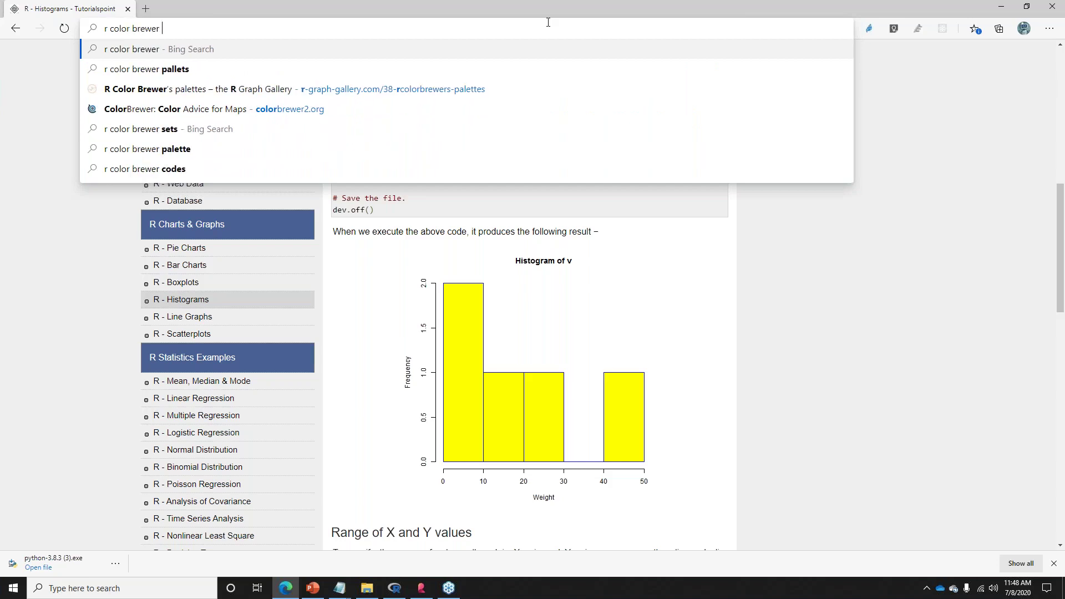
{"action": "key", "text": "Down"}
{"action": "key", "text": "Down"}
{"action": "key", "text": "Return"}
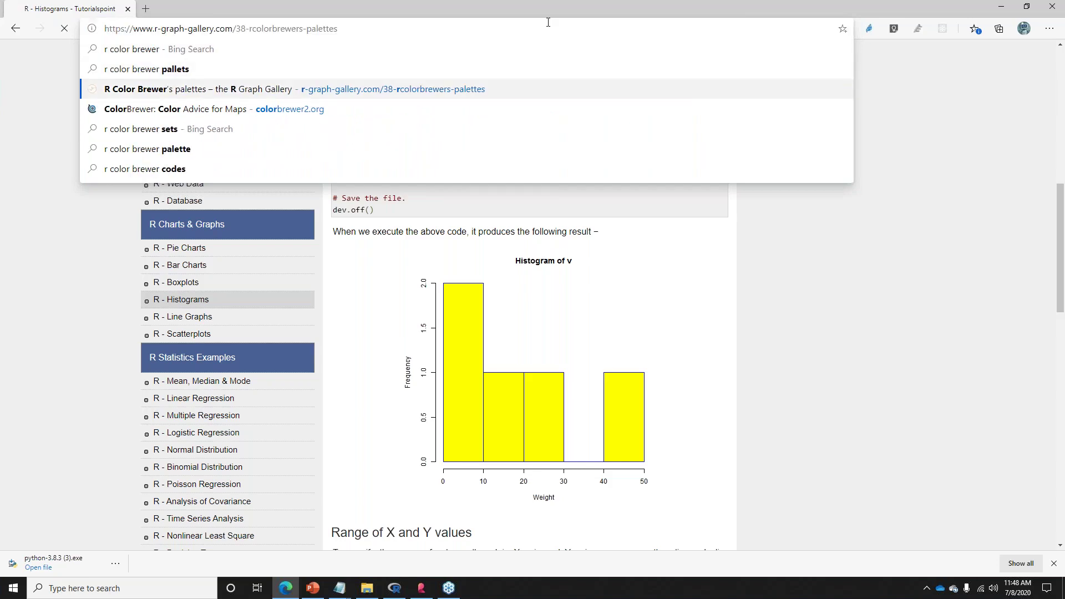
{"action": "scroll", "coordinate": [222, 296], "scroll_direction": "down", "scroll_amount": 6}
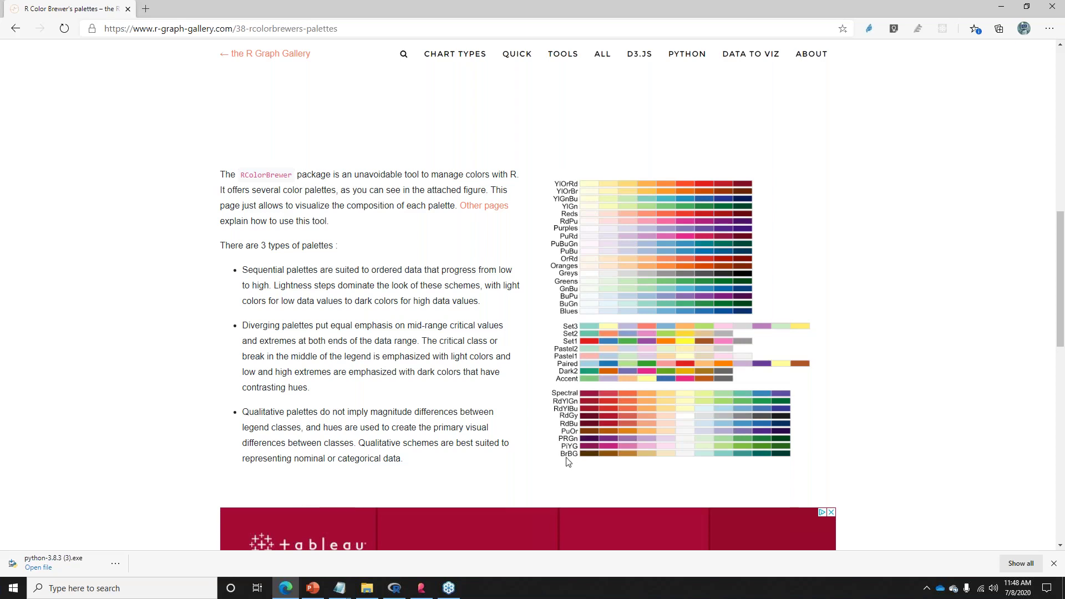
- Return to Reveal, replace the palette name in the script's brewer.pal call with BrBG, and apply the script
{"action": "left_click", "coordinate": [1000, 5]}
{"action": "left_click", "coordinate": [503, 372]}
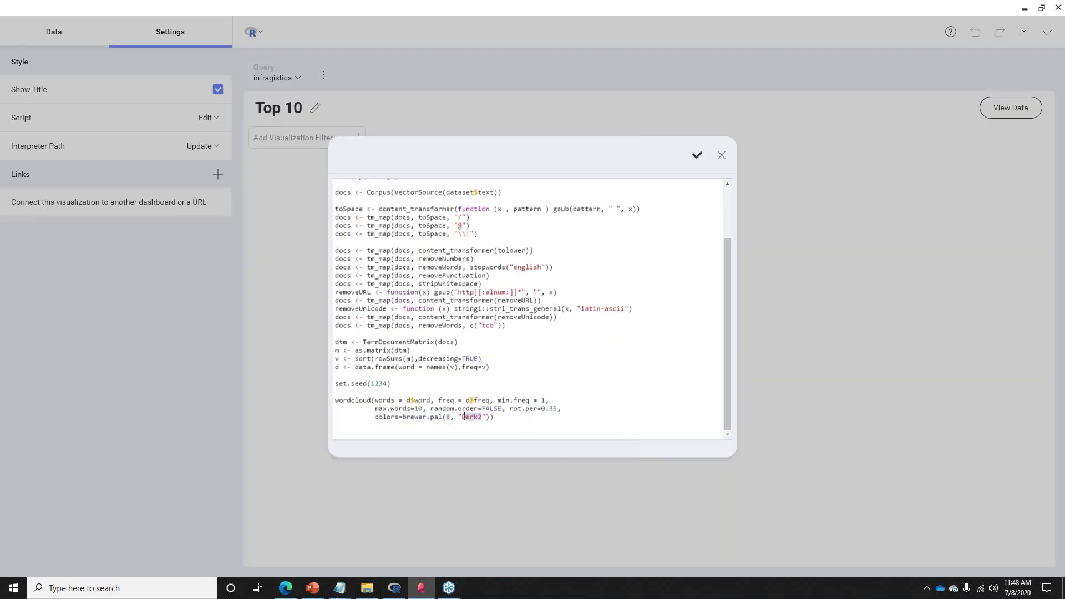
{"action": "type", "text": "BrBG"}
{"action": "left_click", "coordinate": [696, 155]}
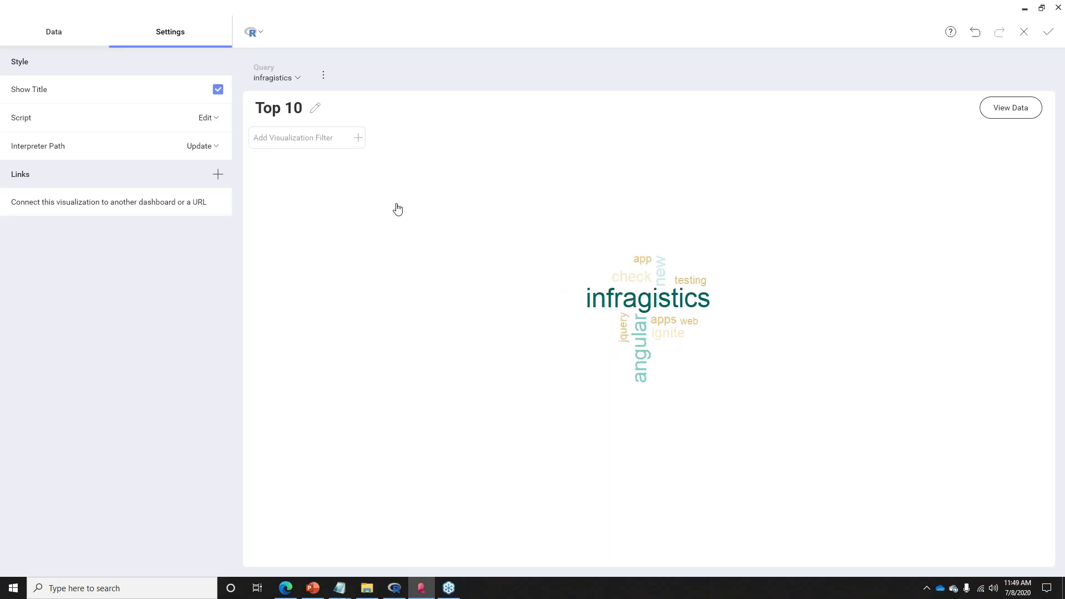
{"action": "left_click", "coordinate": [203, 117]}
{"action": "scroll", "coordinate": [505, 401], "scroll_direction": "down", "scroll_amount": 3}
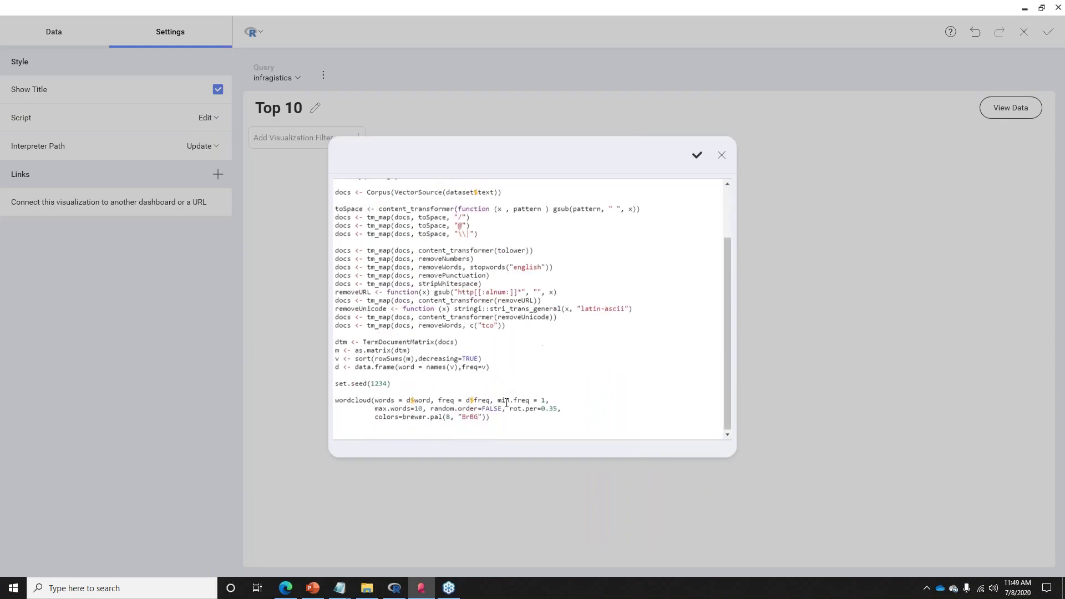
{"action": "double_click", "coordinate": [466, 417]}
{"action": "left_click", "coordinate": [721, 157]}
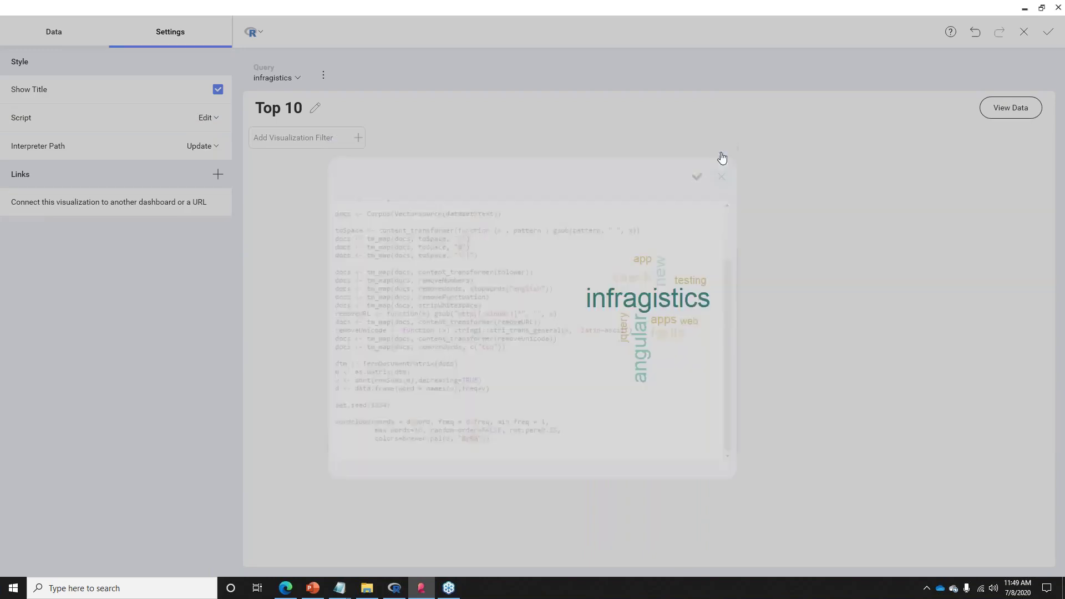
- Discard the changes to the Top 10 visualization and the Word Clouds - R dashboard, and close the dashboard
{"action": "left_click", "coordinate": [1024, 32]}
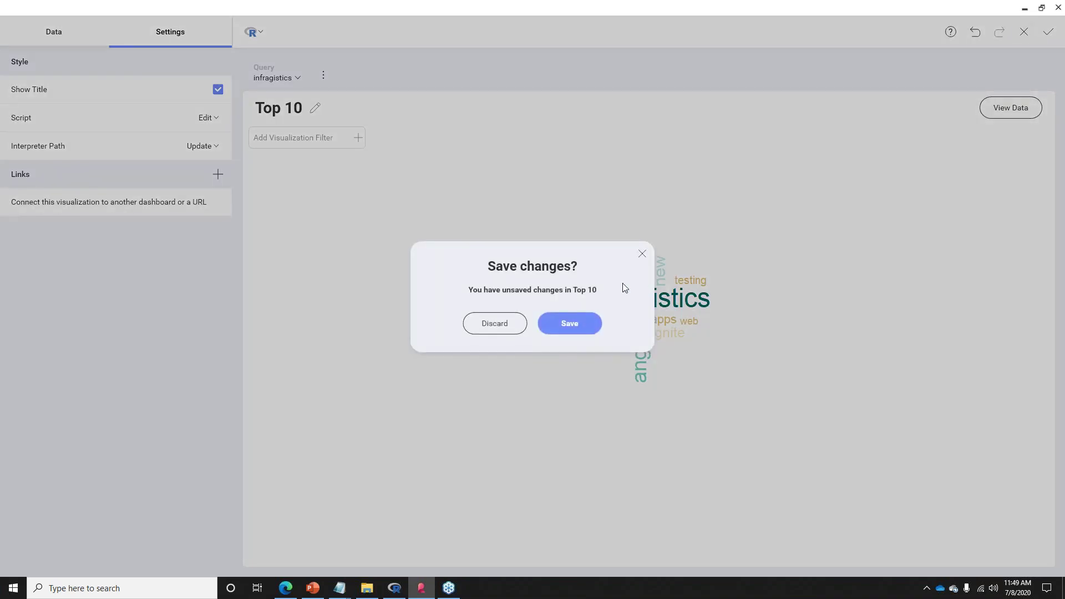
{"action": "left_click", "coordinate": [491, 327]}
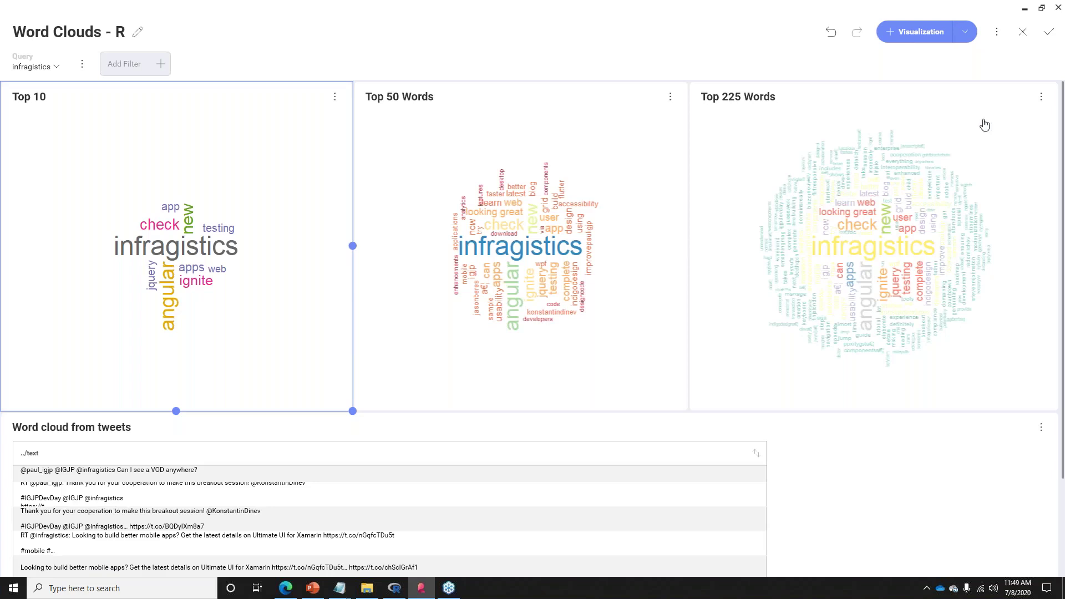
{"action": "left_click", "coordinate": [1022, 32]}
{"action": "left_click", "coordinate": [496, 327]}
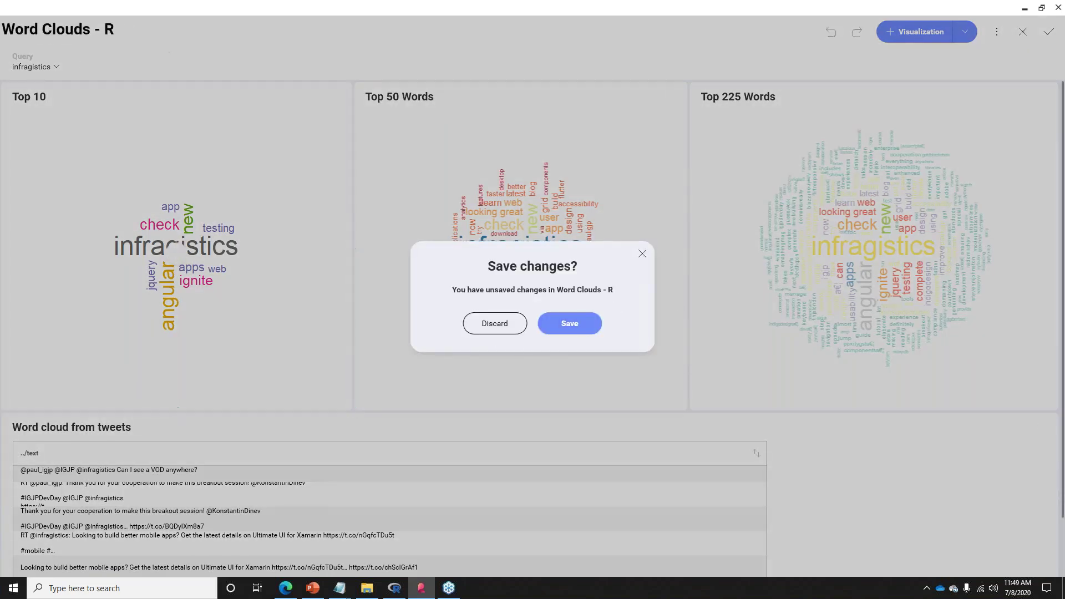
{"action": "left_click", "coordinate": [1047, 31]}
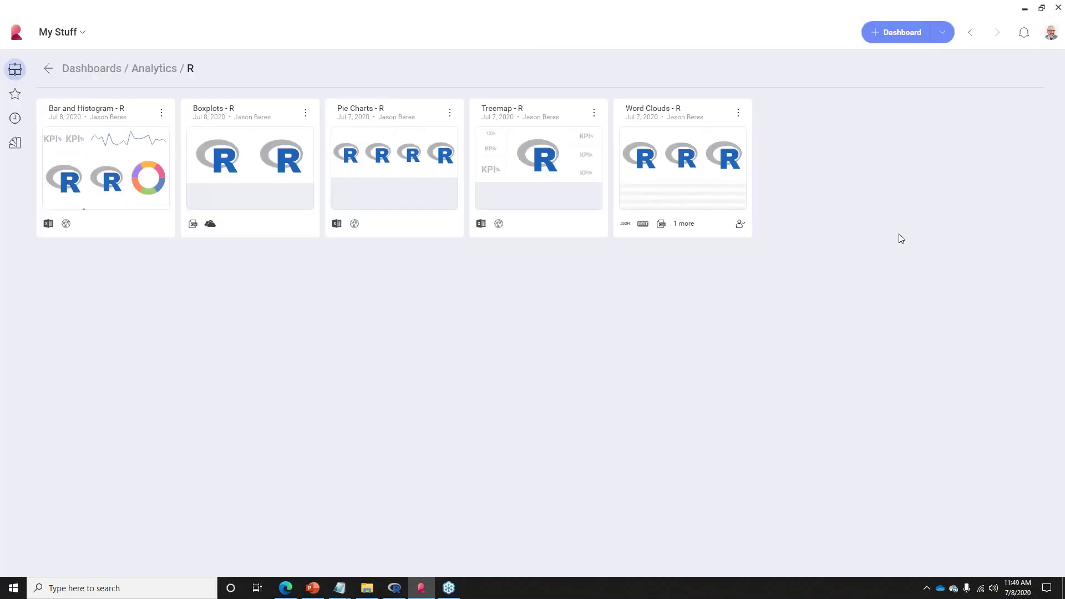
- Open the Pie Charts - R dashboard in edit mode and edit its first Campaign Spend visualization, the pastel pie chart
{"action": "left_click", "coordinate": [376, 173]}
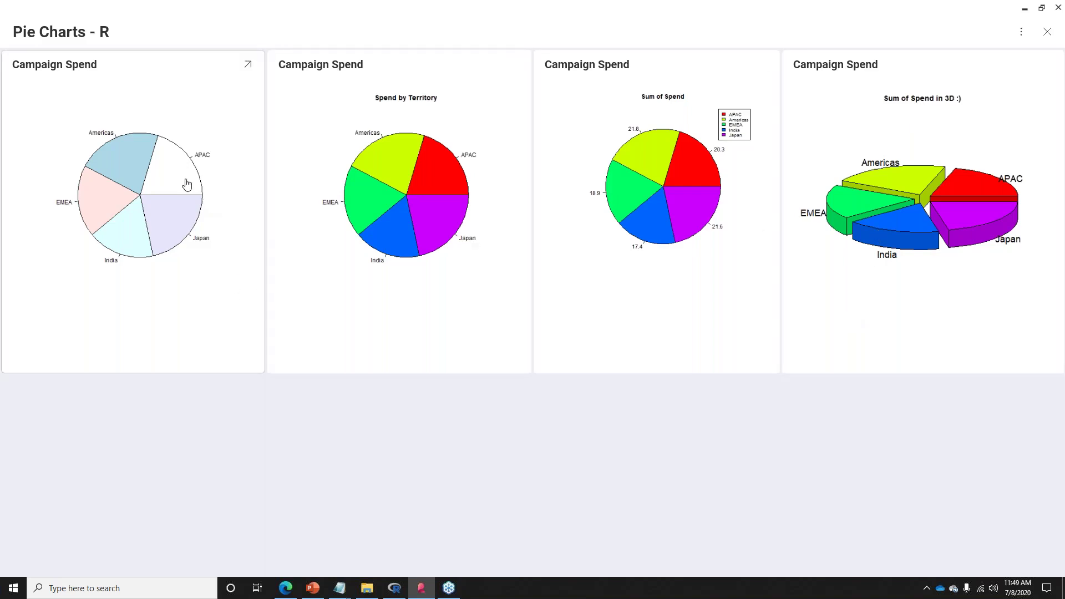
{"action": "left_click", "coordinate": [1020, 32]}
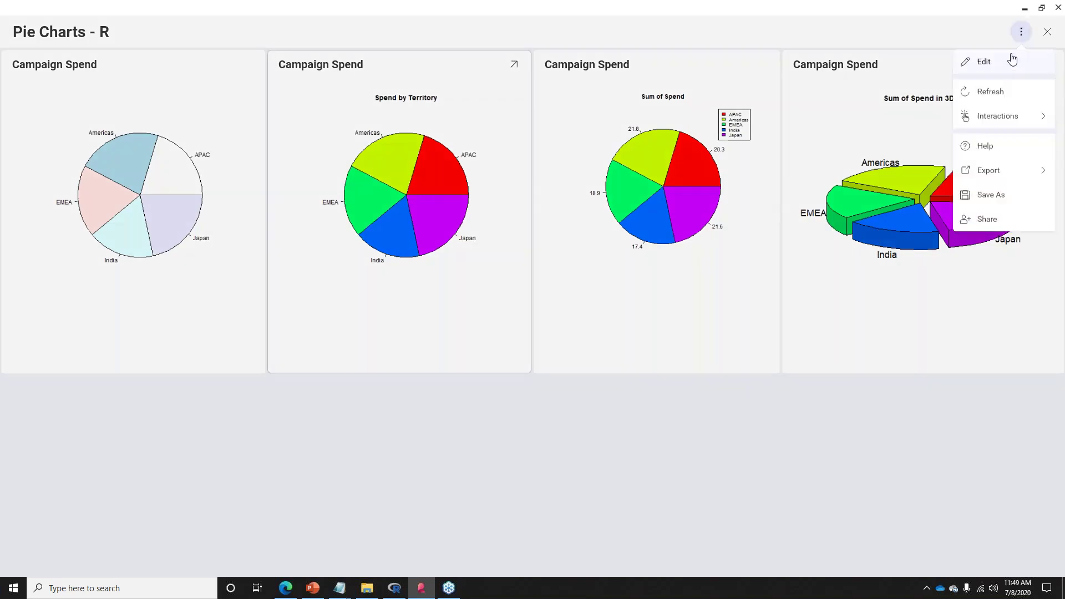
{"action": "left_click", "coordinate": [1010, 62]}
{"action": "left_click", "coordinate": [244, 97]}
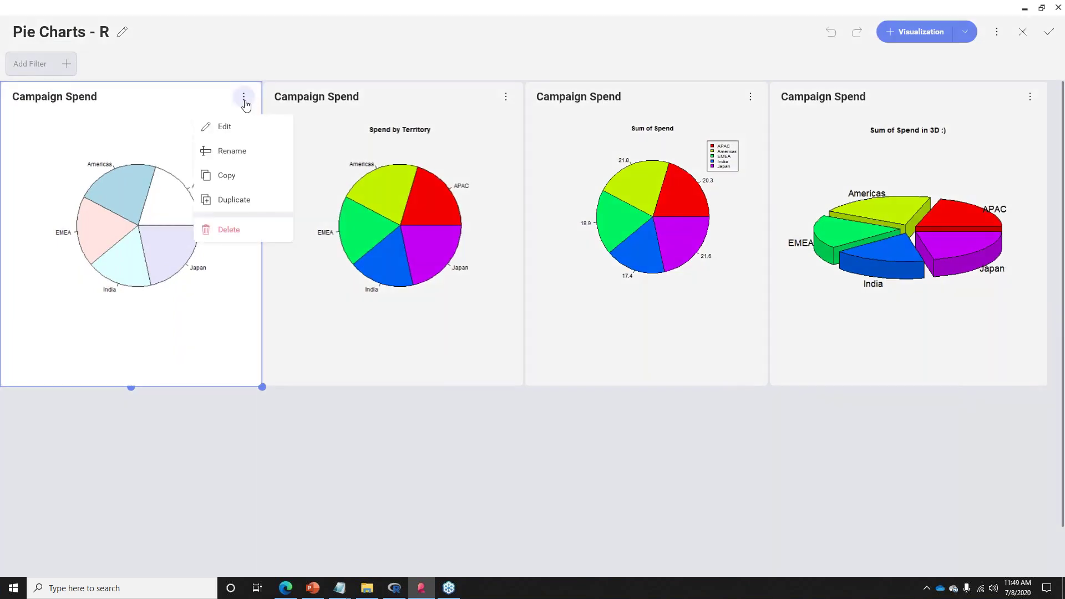
{"action": "left_click", "coordinate": [239, 125]}
- Open the first Campaign Spend visualization's script, examine the pie call's Sum.of.Spend and Territory arguments, and leave the script and visualization without saving
{"action": "left_click", "coordinate": [170, 32]}
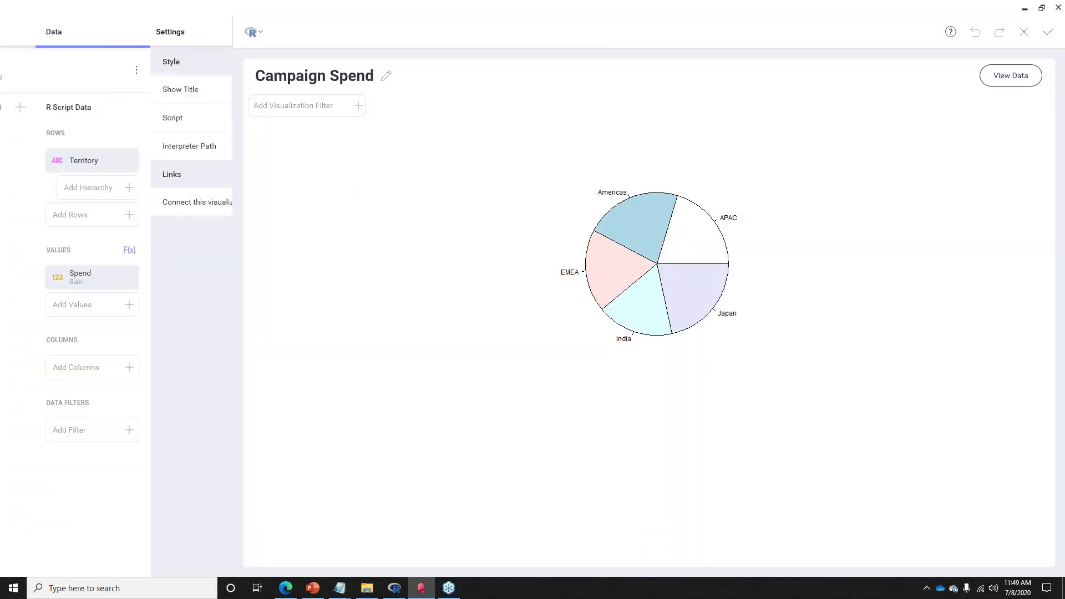
{"action": "left_click", "coordinate": [206, 118]}
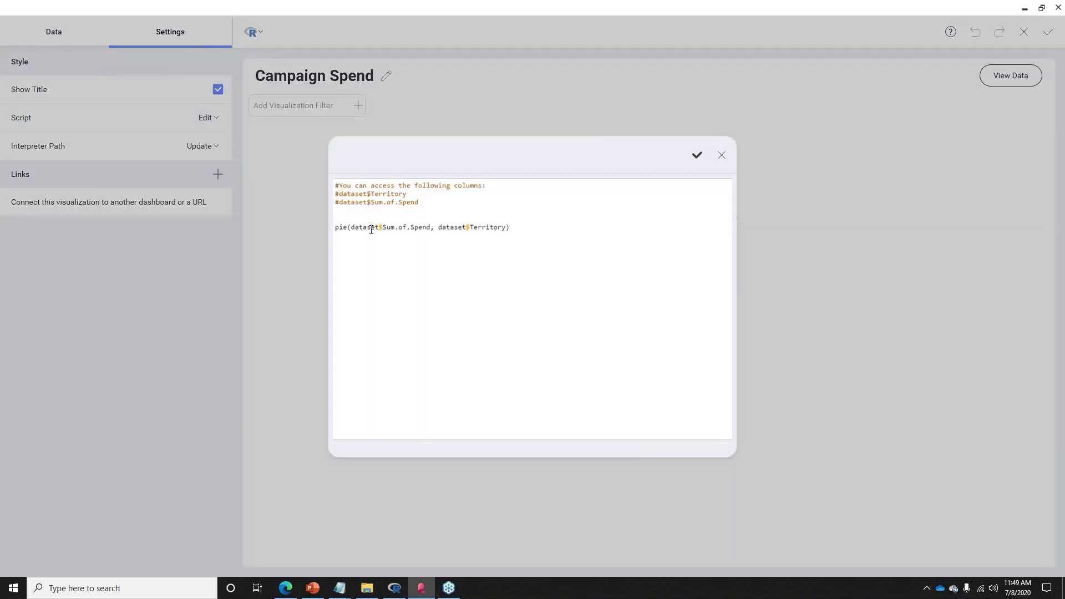
{"action": "left_click_drag", "start_coordinate": [523, 225], "coordinate": [335, 227]}
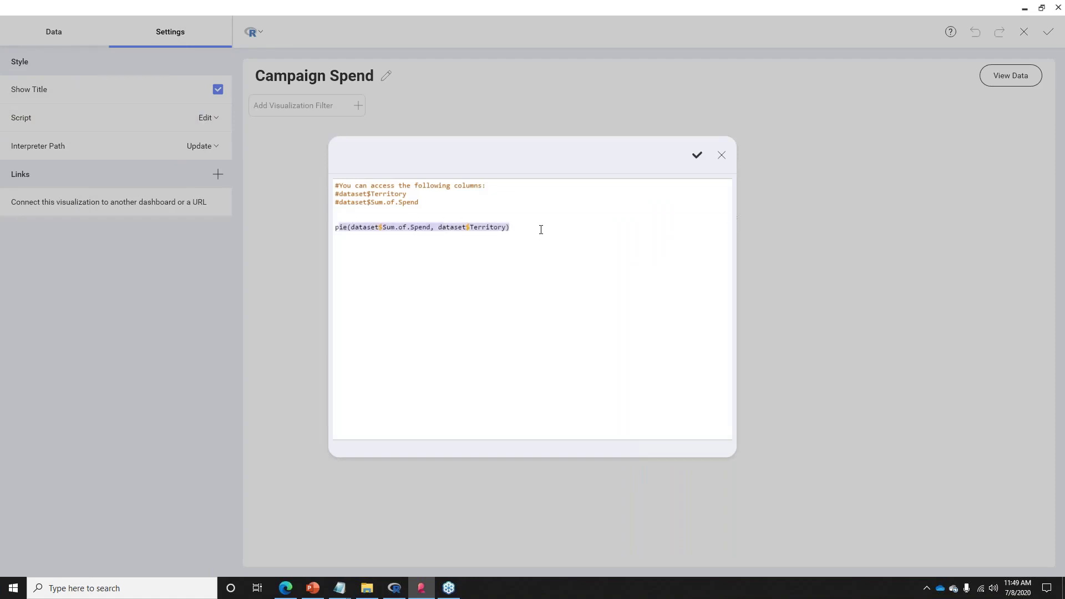
{"action": "left_click", "coordinate": [439, 248]}
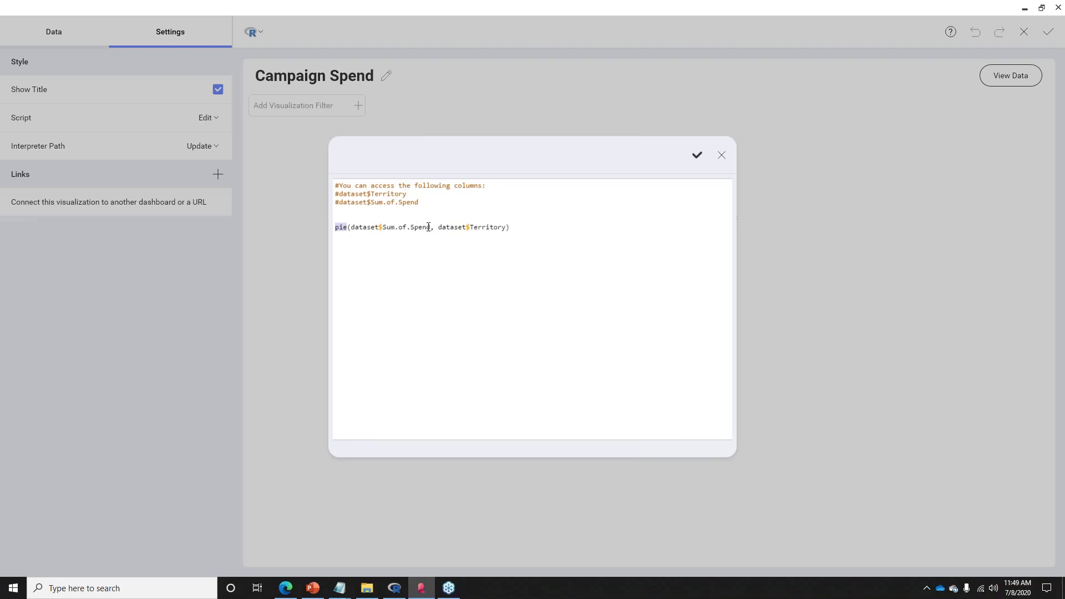
{"action": "left_click_drag", "start_coordinate": [432, 227], "coordinate": [360, 226]}
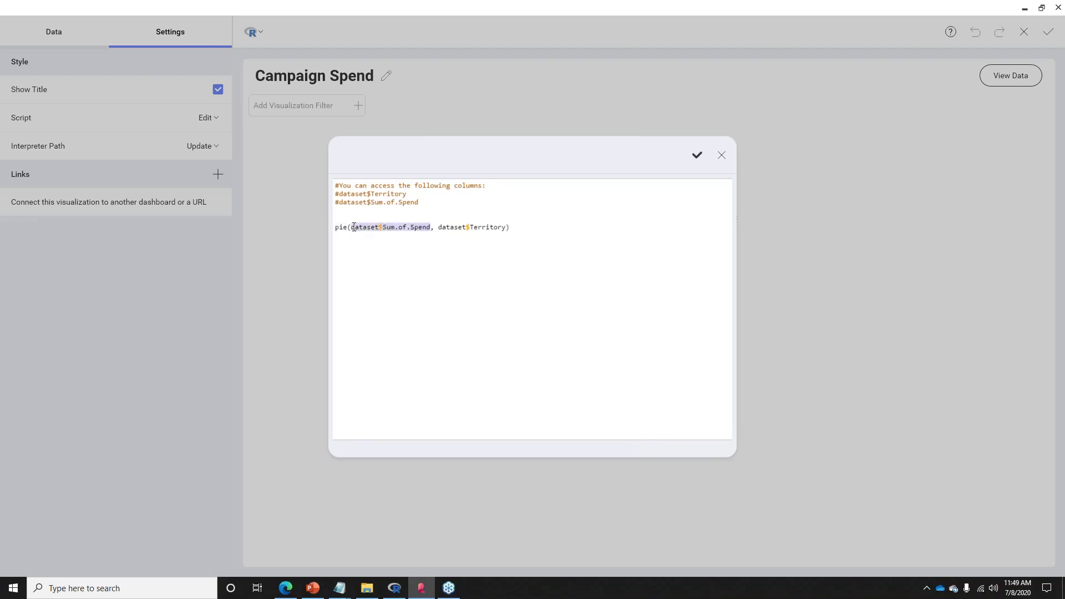
{"action": "left_click_drag", "start_coordinate": [439, 227], "coordinate": [506, 226]}
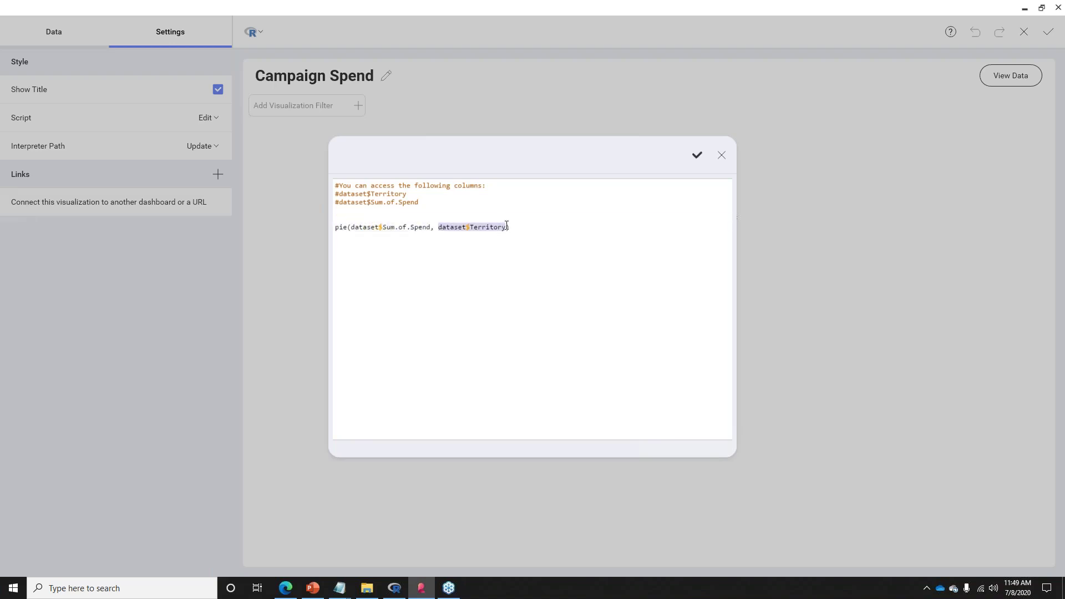
{"action": "left_click", "coordinate": [720, 156]}
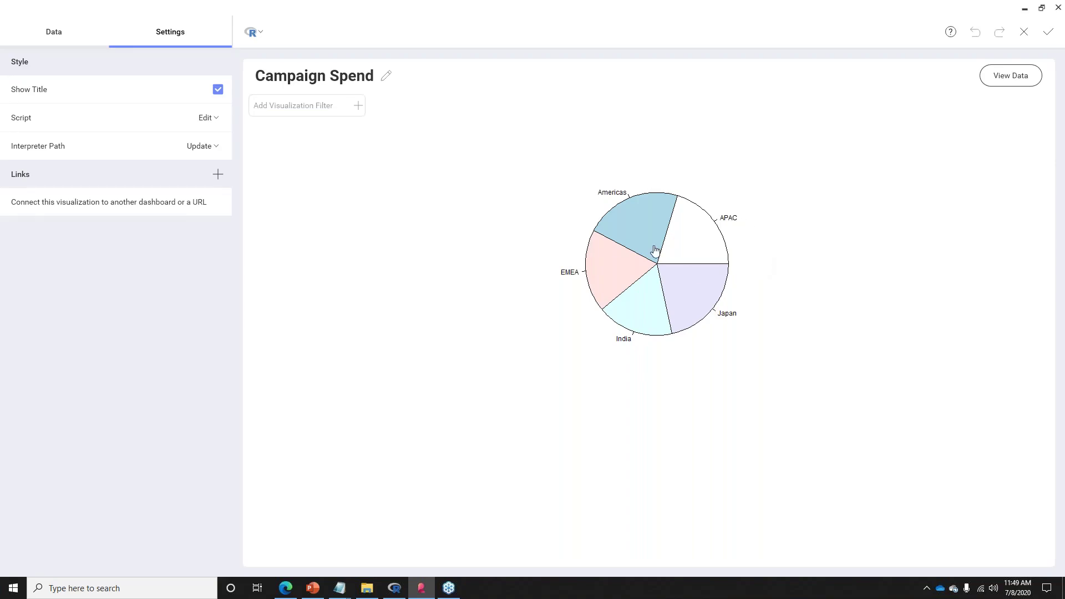
{"action": "left_click", "coordinate": [1024, 32]}
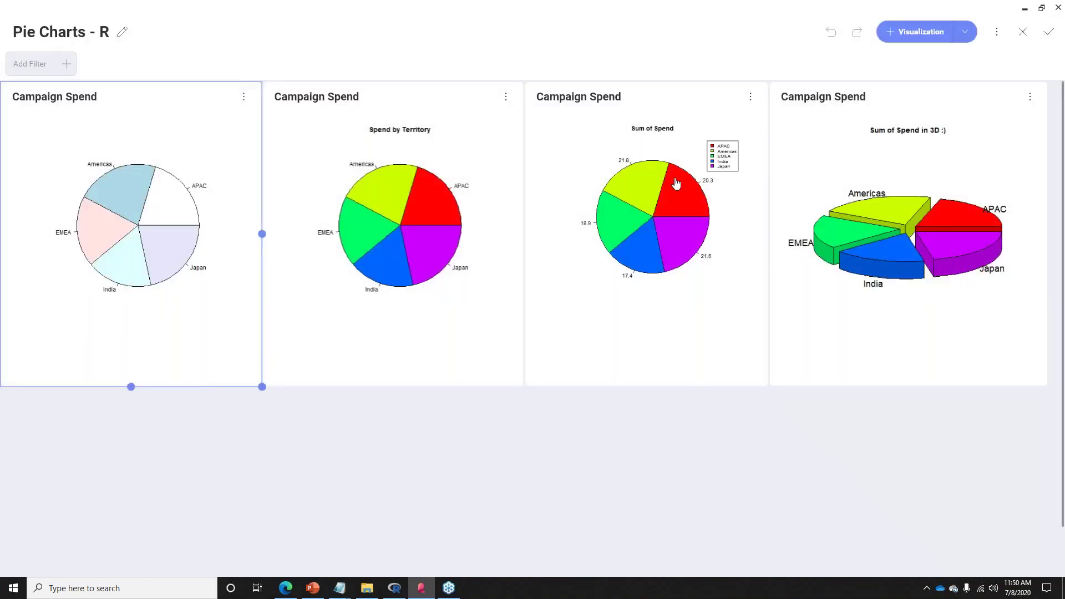
- Edit the second Campaign Spend visualization, the Spend by Territory pie, and open its R script
{"action": "left_click", "coordinate": [505, 96]}
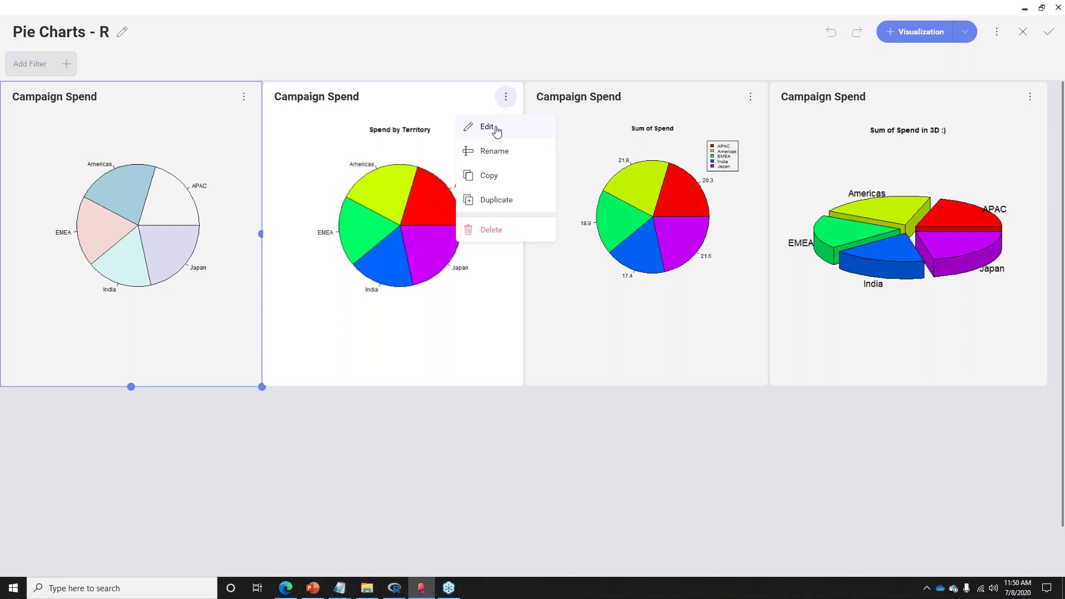
{"action": "left_click", "coordinate": [382, 134]}
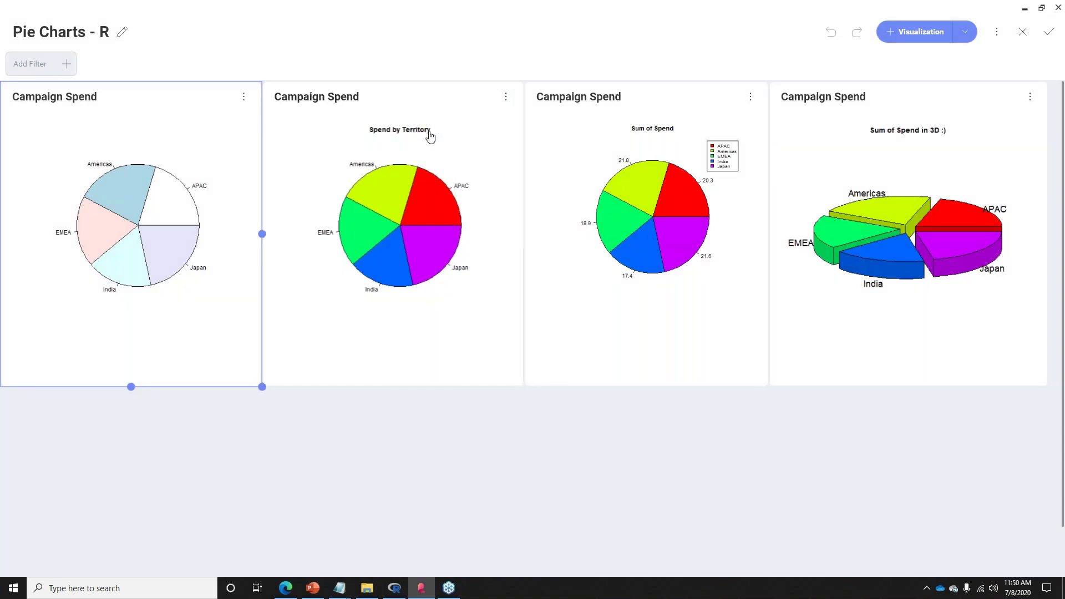
{"action": "left_click", "coordinate": [505, 96]}
{"action": "left_click", "coordinate": [496, 127]}
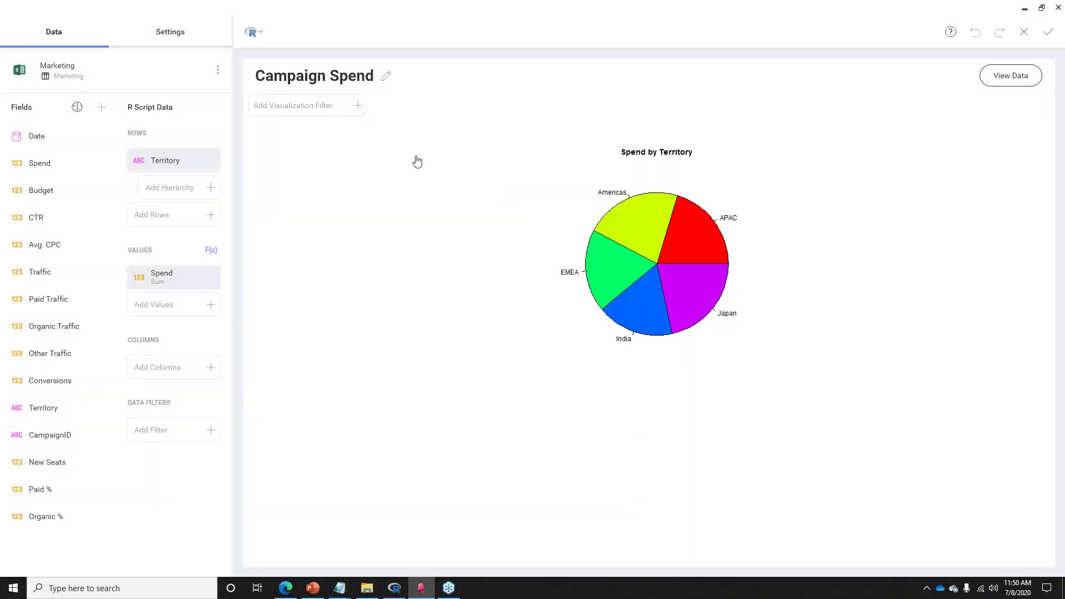
{"action": "left_click", "coordinate": [186, 35]}
{"action": "left_click", "coordinate": [205, 118]}
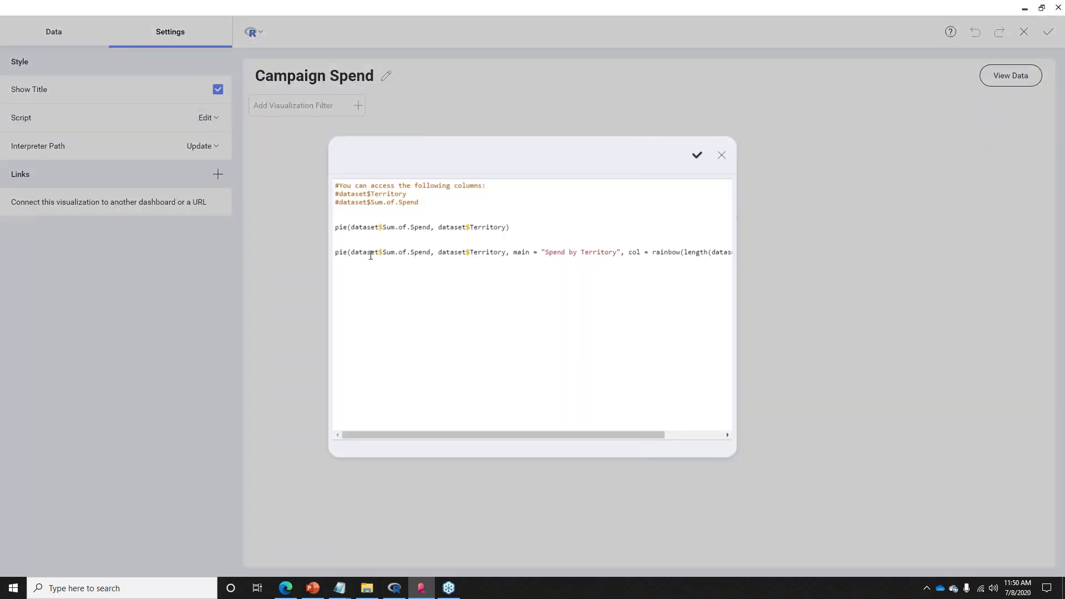
- Examine the main title and the rainbow color argument in the second pie call, and return to the dashboard without applying changes
{"action": "left_click_drag", "start_coordinate": [371, 255], "coordinate": [616, 252]}
{"action": "left_click_drag", "start_coordinate": [626, 430], "coordinate": [710, 432]}
{"action": "left_click", "coordinate": [595, 252]}
{"action": "left_click_drag", "start_coordinate": [556, 253], "coordinate": [727, 251]}
{"action": "triple_click", "coordinate": [595, 254]}
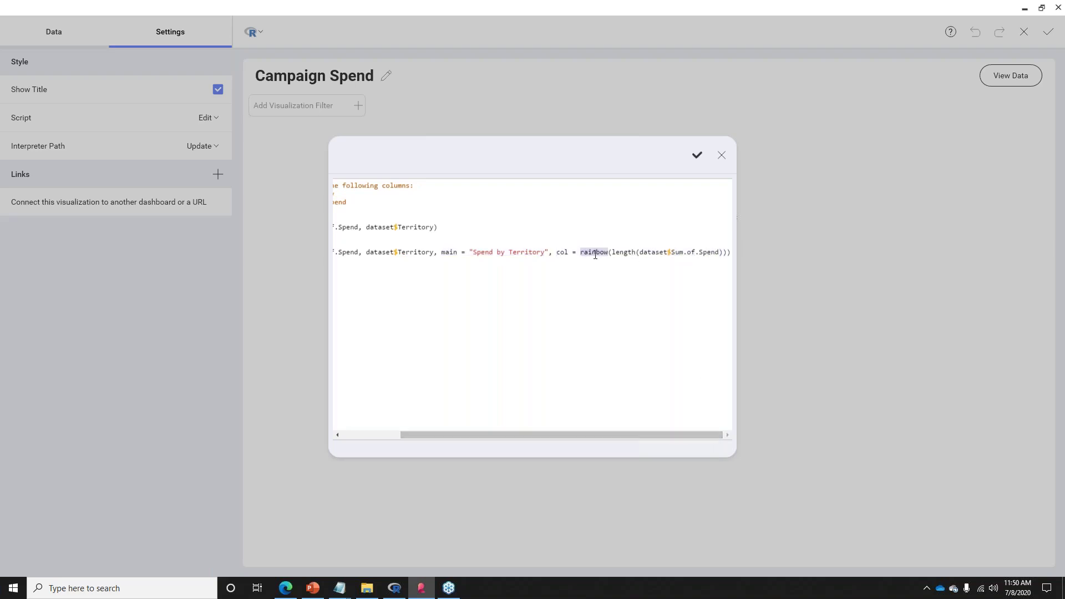
{"action": "left_click", "coordinate": [596, 252]}
{"action": "left_click_drag", "start_coordinate": [649, 252], "coordinate": [722, 252]}
{"action": "left_click", "coordinate": [596, 254]}
{"action": "left_click", "coordinate": [719, 155]}
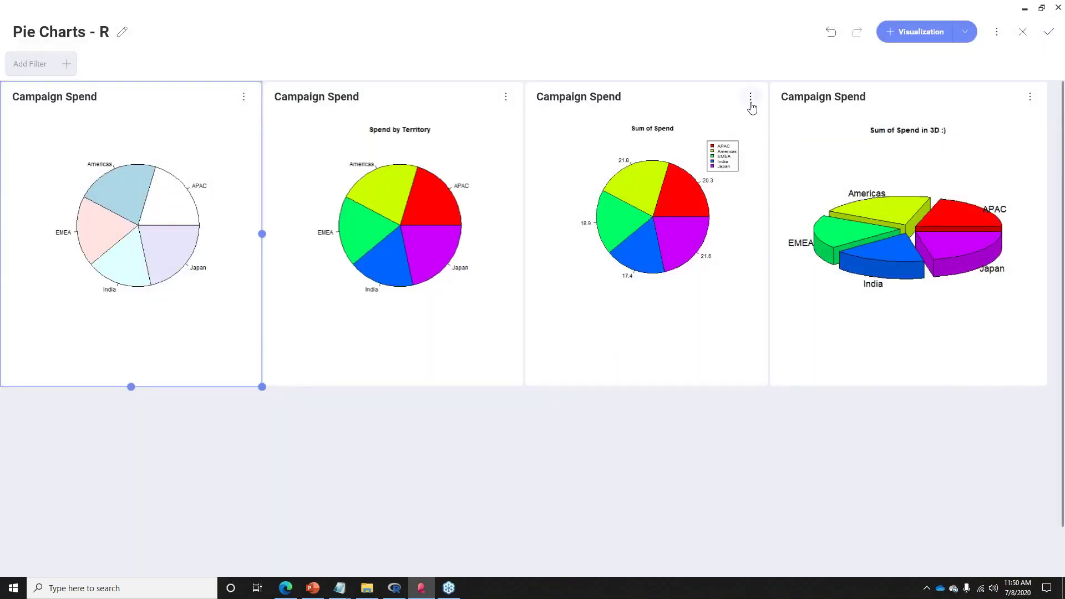
- Edit the third Campaign Spend visualization, the pie with percentages and a legend, and examine its R script
{"action": "left_click", "coordinate": [750, 97]}
{"action": "left_click", "coordinate": [630, 176]}
{"action": "left_click", "coordinate": [749, 97]}
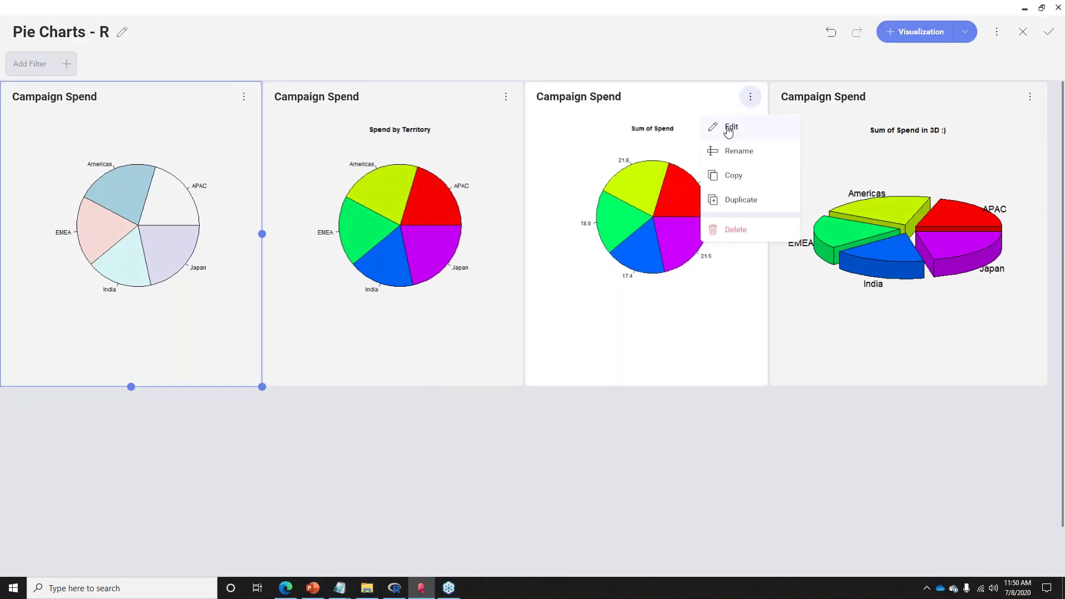
{"action": "left_click", "coordinate": [721, 128]}
{"action": "left_click", "coordinate": [155, 35]}
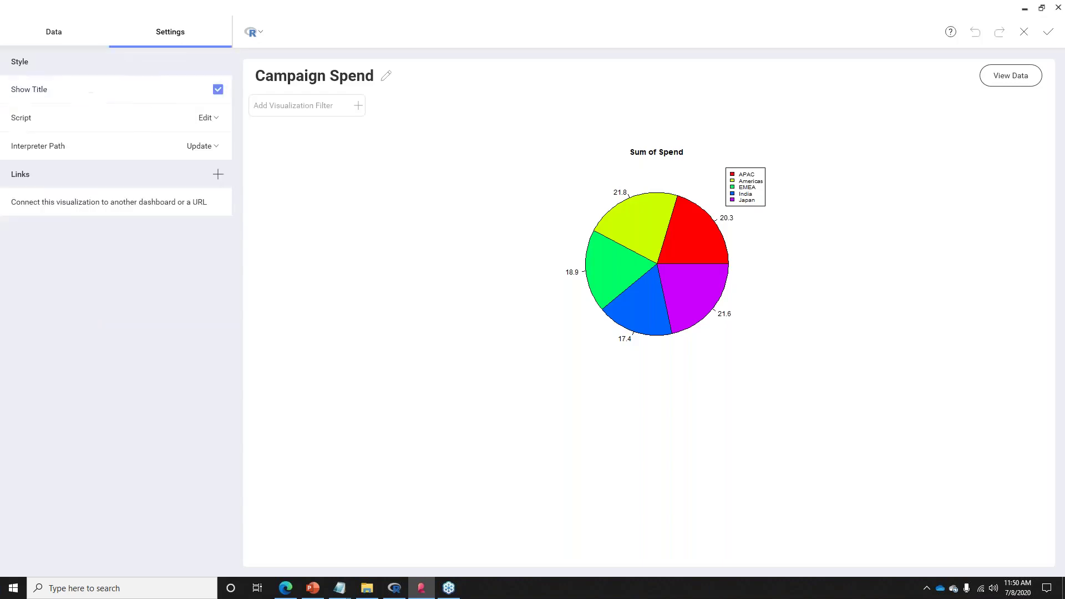
{"action": "left_click", "coordinate": [205, 118]}
{"action": "left_click_drag", "start_coordinate": [607, 295], "coordinate": [331, 225]}
{"action": "left_click", "coordinate": [484, 339]}
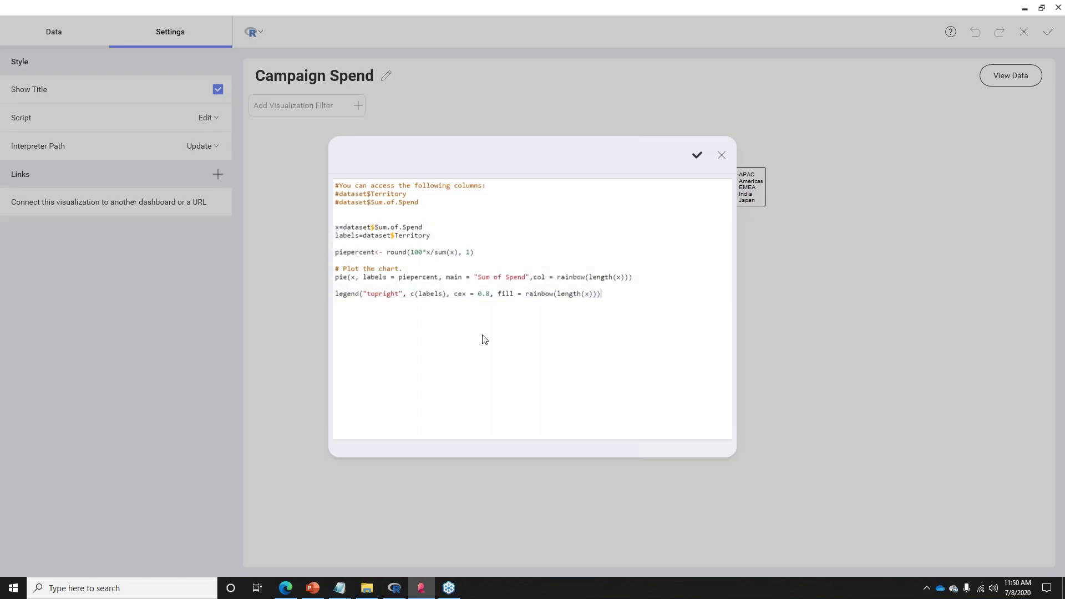
- Switch to the Edge browser, go back to the Tutorialspoint R tutorial, and open its R - Pie Charts page at the first example
{"action": "left_click", "coordinate": [394, 587]}
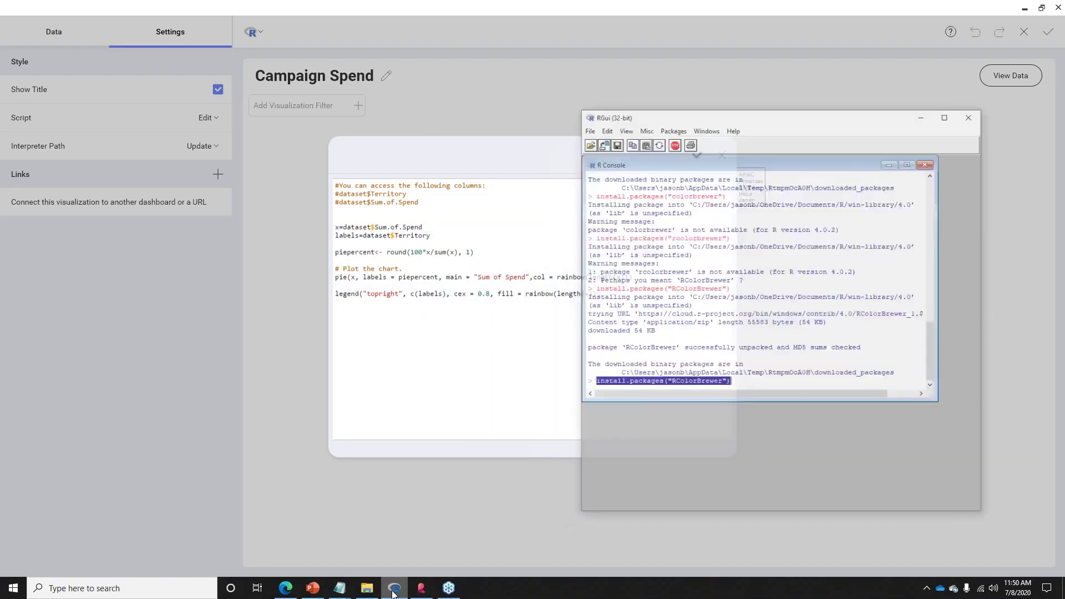
{"action": "left_click", "coordinate": [285, 588]}
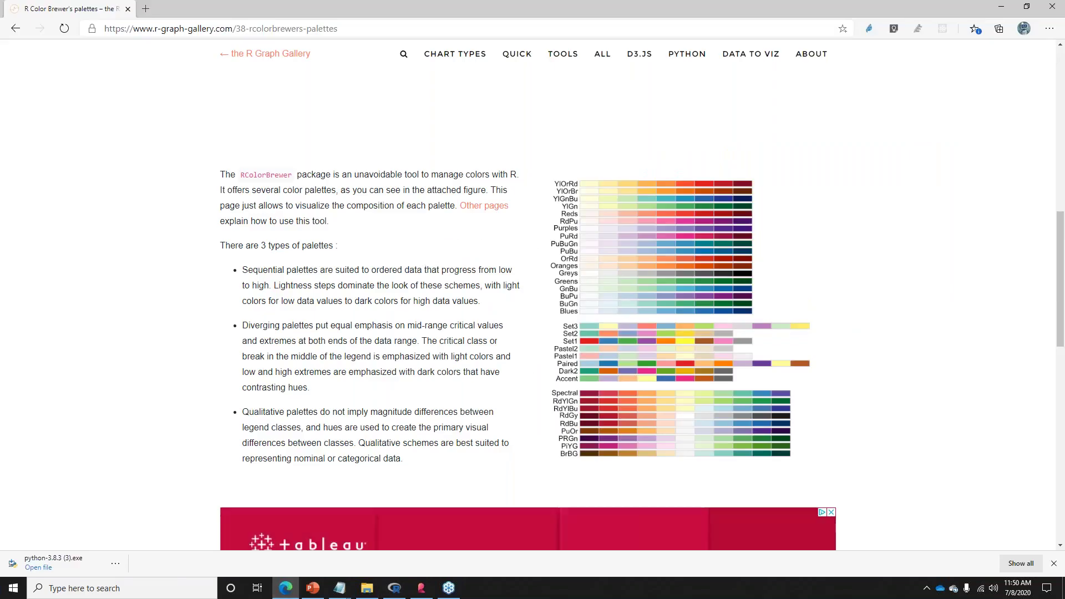
{"action": "left_click", "coordinate": [15, 28]}
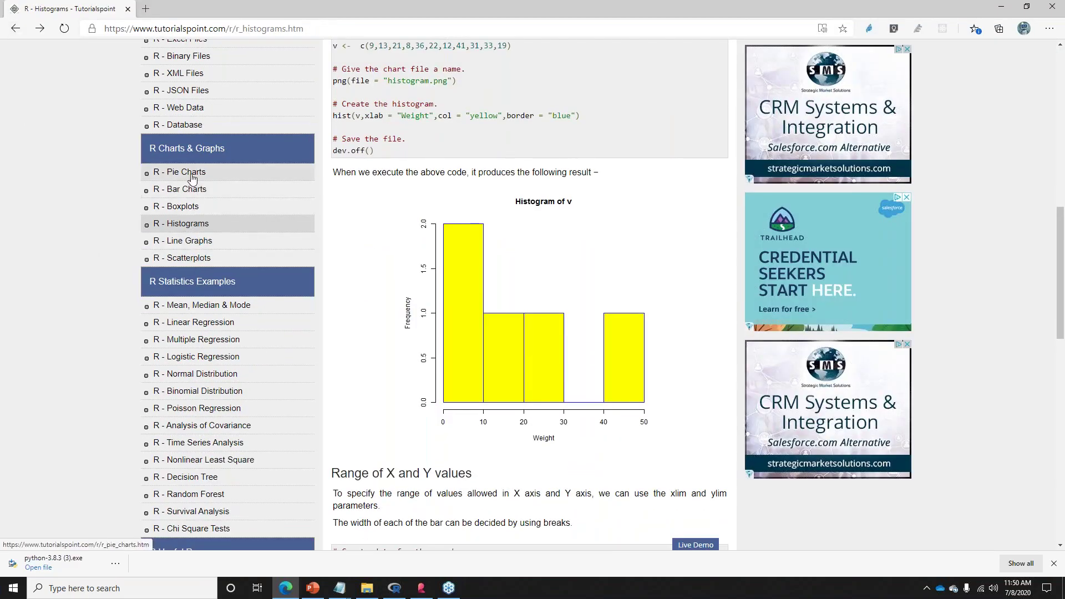
{"action": "left_click", "coordinate": [187, 175]}
{"action": "scroll", "coordinate": [413, 290], "scroll_direction": "down", "scroll_amount": 8}
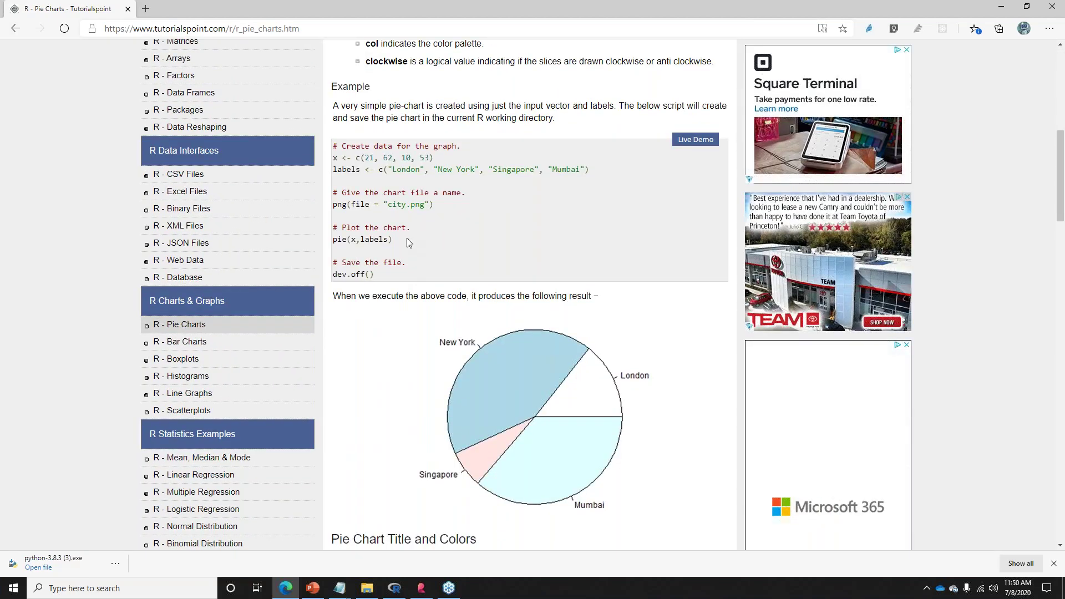
- Examine the simple pie chart example's code from the data vectors to the pie call
{"action": "left_click_drag", "start_coordinate": [408, 242], "coordinate": [328, 168]}
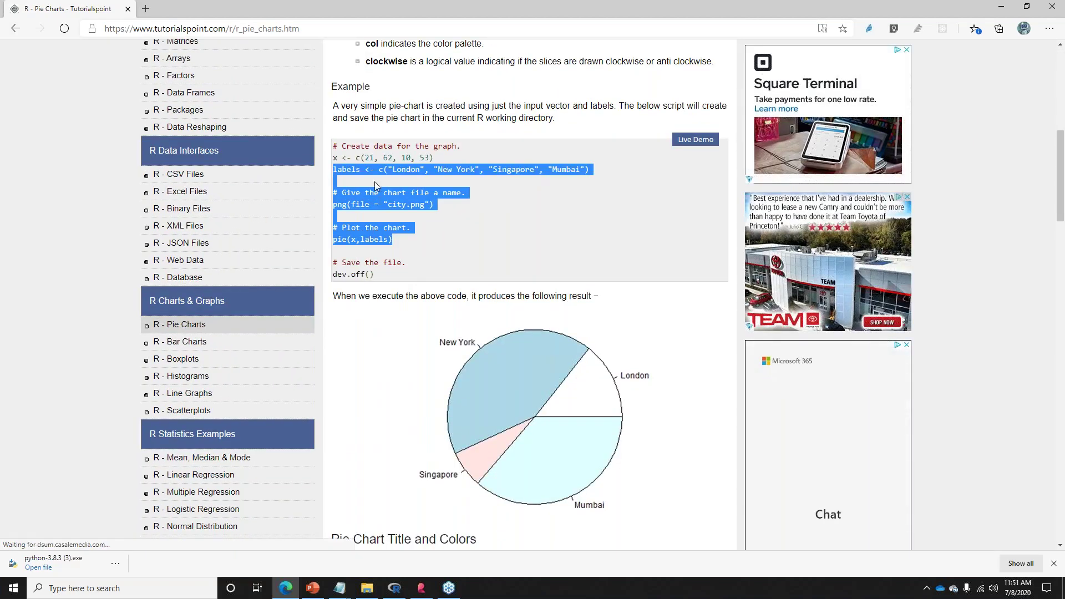
{"action": "left_click", "coordinate": [376, 186]}
{"action": "left_click_drag", "start_coordinate": [406, 244], "coordinate": [333, 157]}
{"action": "left_click", "coordinate": [351, 173]}
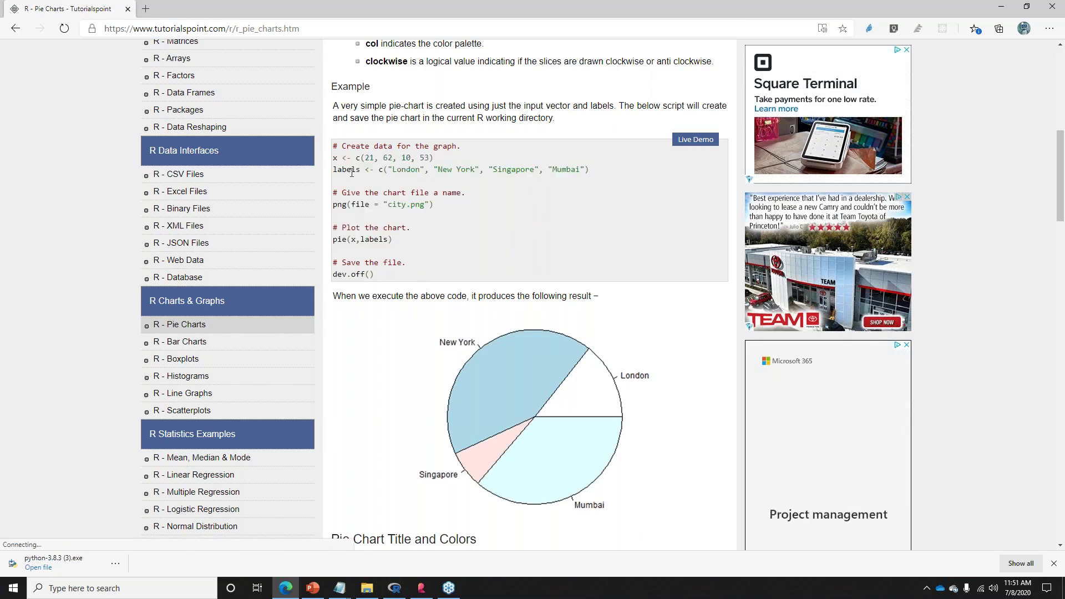
{"action": "double_click", "coordinate": [351, 173]}
{"action": "left_click", "coordinate": [418, 212]}
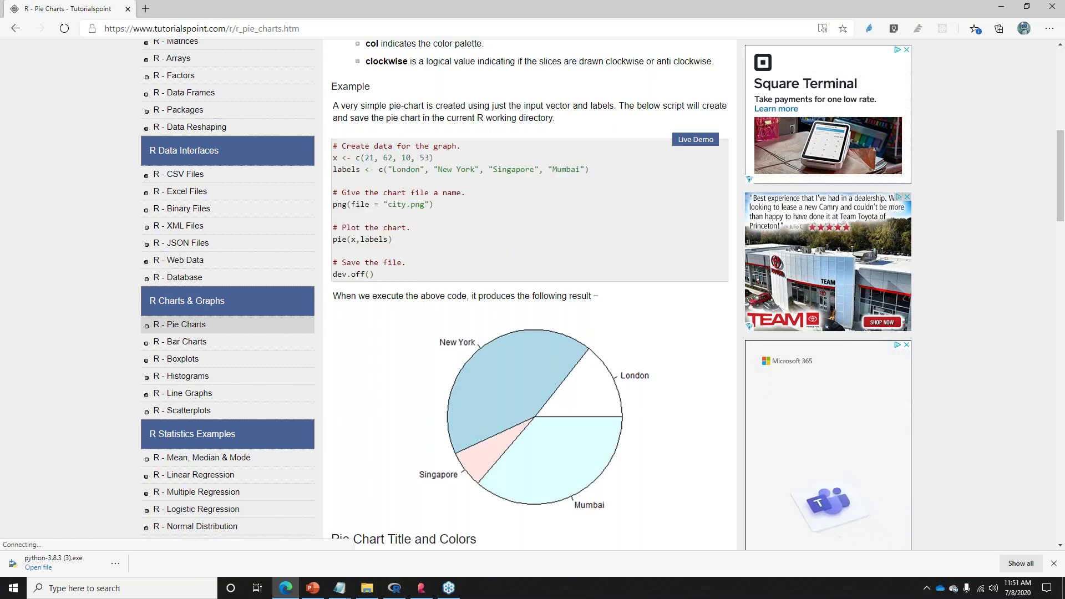
- Compare the x and labels vectors with the pie(x,labels) arguments, and examine the example's file-saving and plotting lines
{"action": "double_click", "coordinate": [335, 157]}
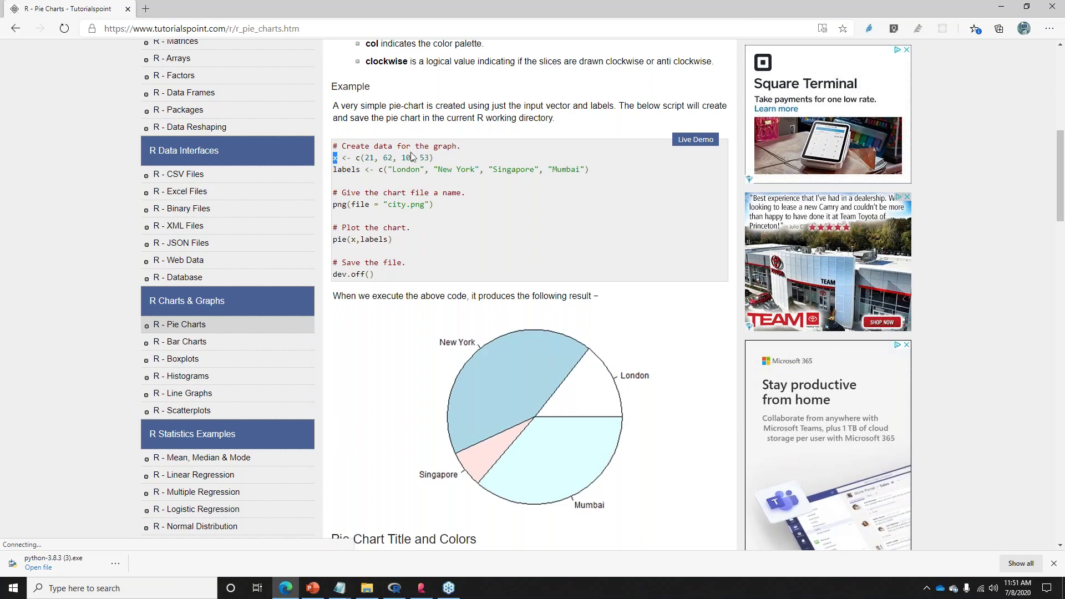
{"action": "left_click_drag", "start_coordinate": [434, 156], "coordinate": [339, 154]}
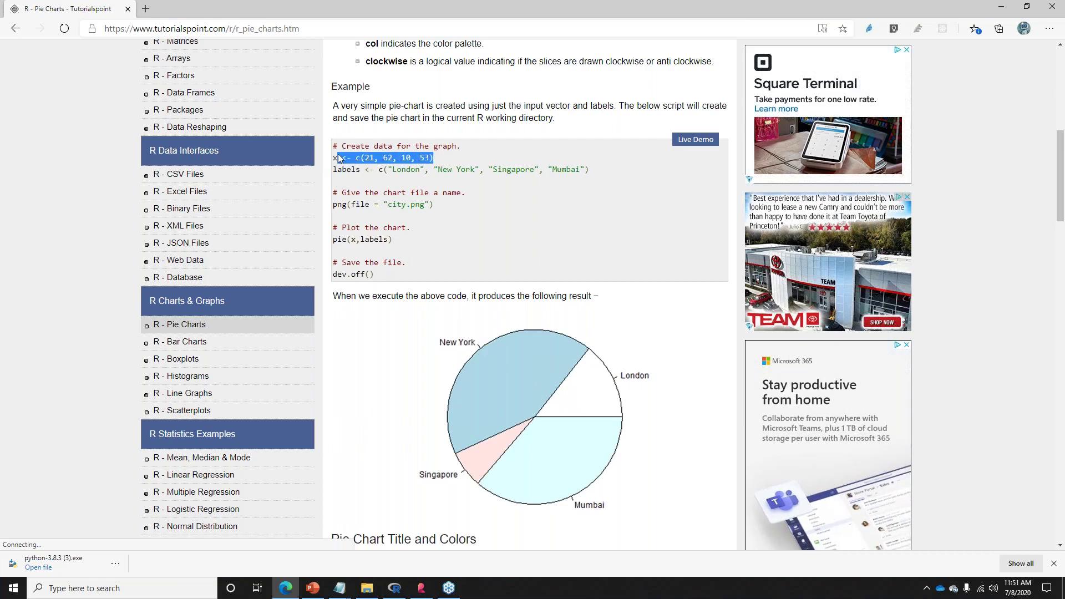
{"action": "double_click", "coordinate": [346, 170]}
{"action": "left_click_drag", "start_coordinate": [400, 169], "coordinate": [588, 173]}
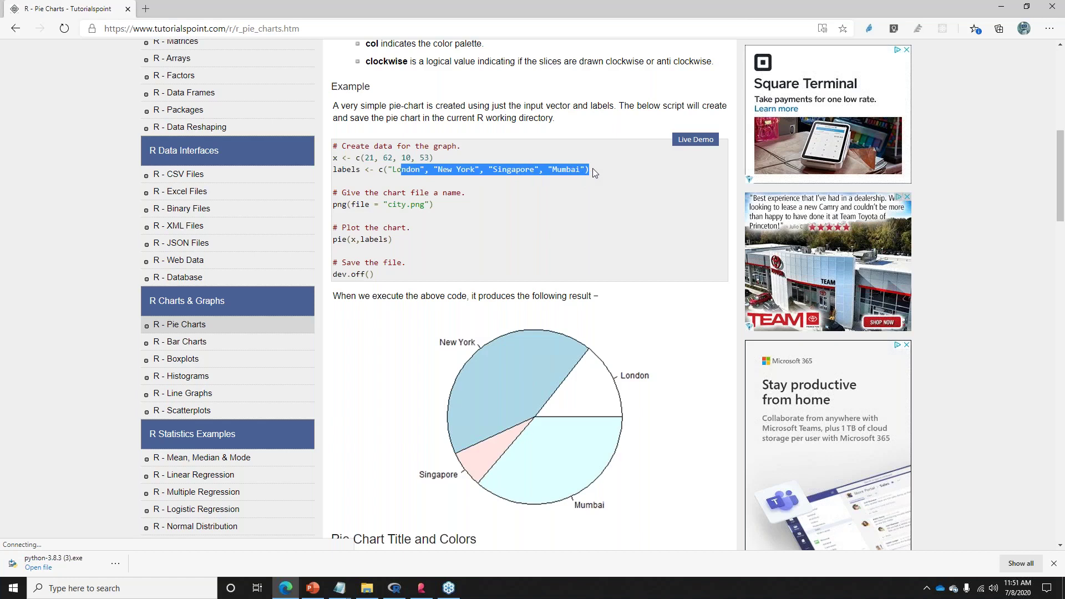
{"action": "left_click", "coordinate": [343, 159]}
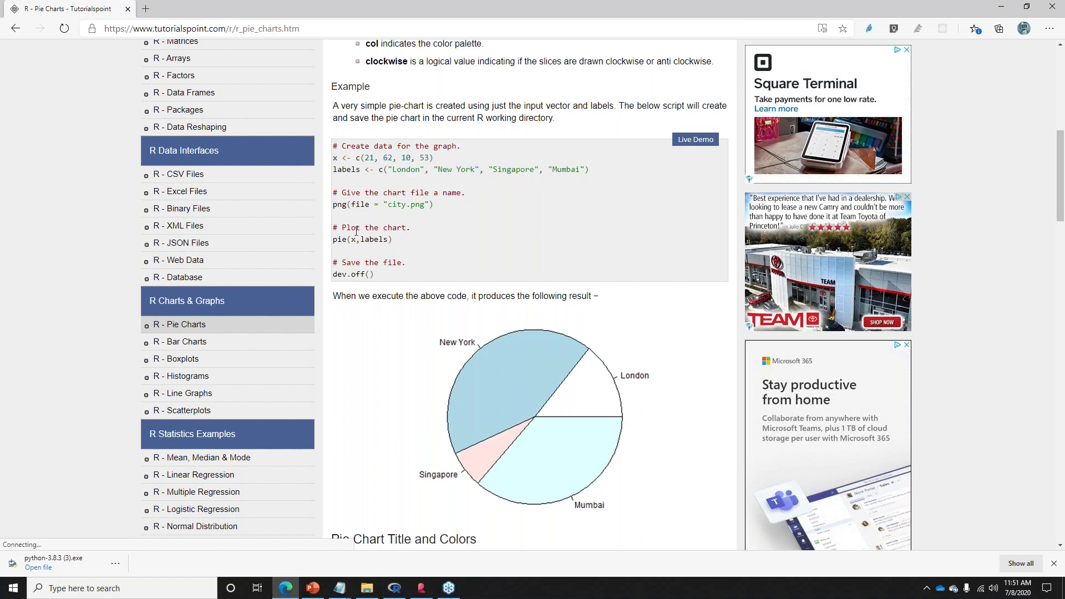
{"action": "double_click", "coordinate": [347, 169]}
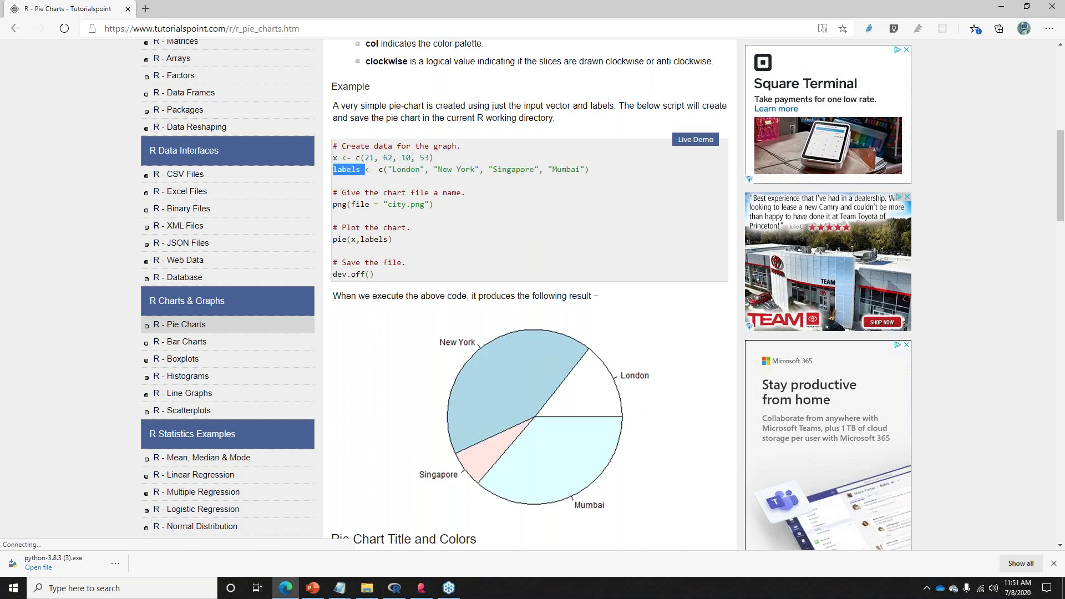
{"action": "double_click", "coordinate": [381, 240]}
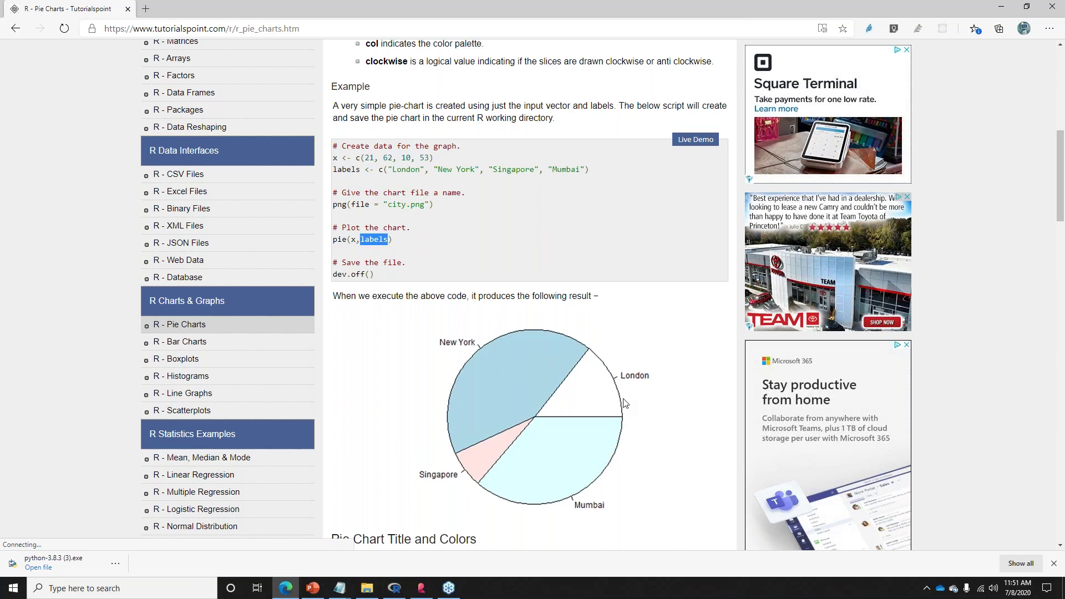
{"action": "left_click_drag", "start_coordinate": [375, 275], "coordinate": [336, 269]}
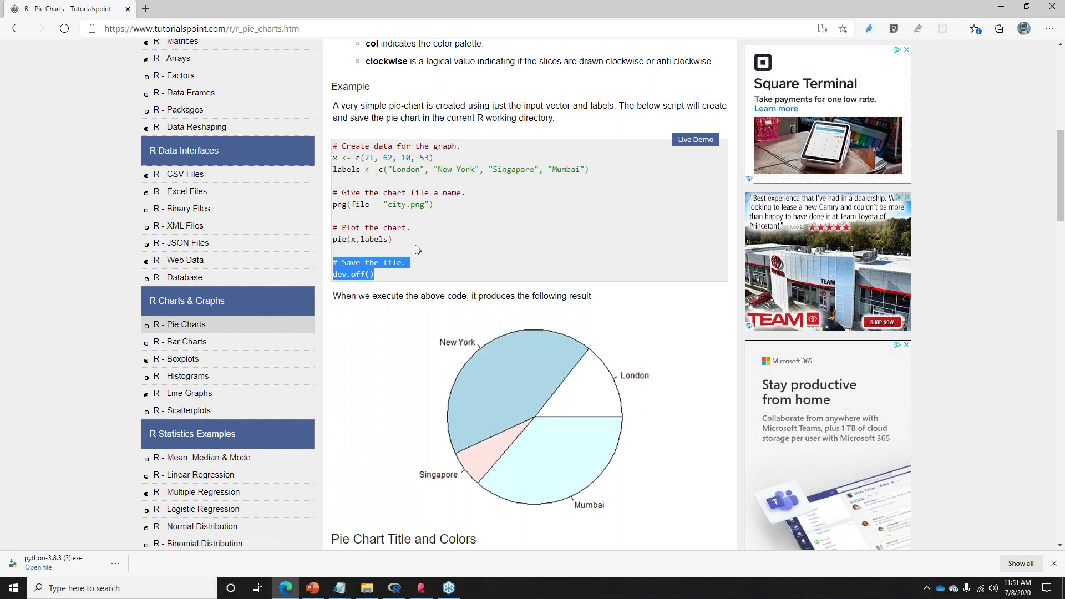
{"action": "left_click_drag", "start_coordinate": [405, 243], "coordinate": [334, 239]}
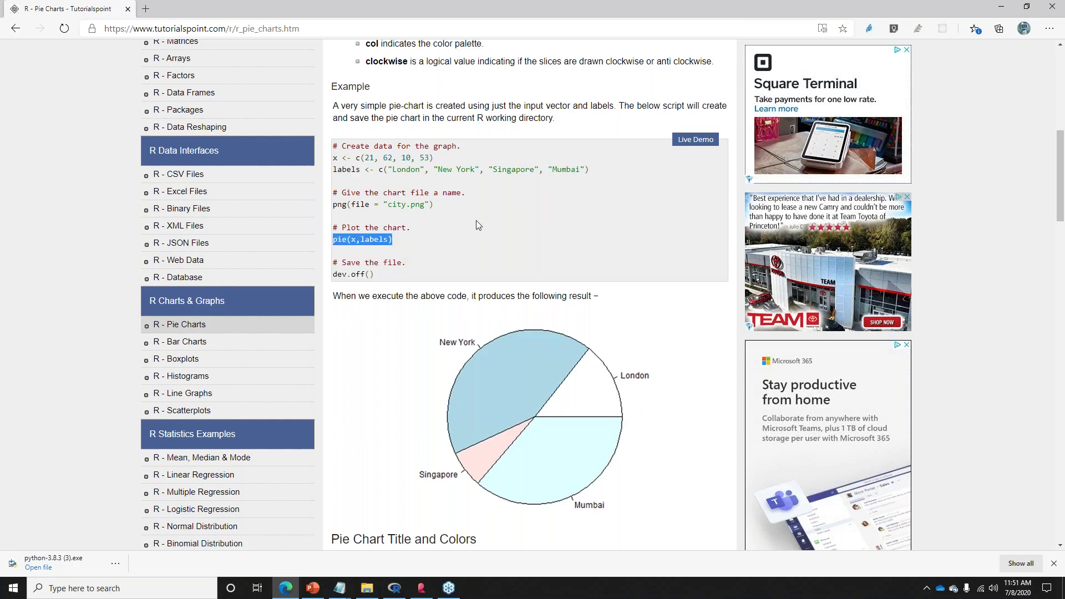
- Review the page's title and colors example and its slice percentages and legend example, down to the 3D Pie Chart section
{"action": "scroll", "coordinate": [457, 378], "scroll_direction": "down", "scroll_amount": 8}
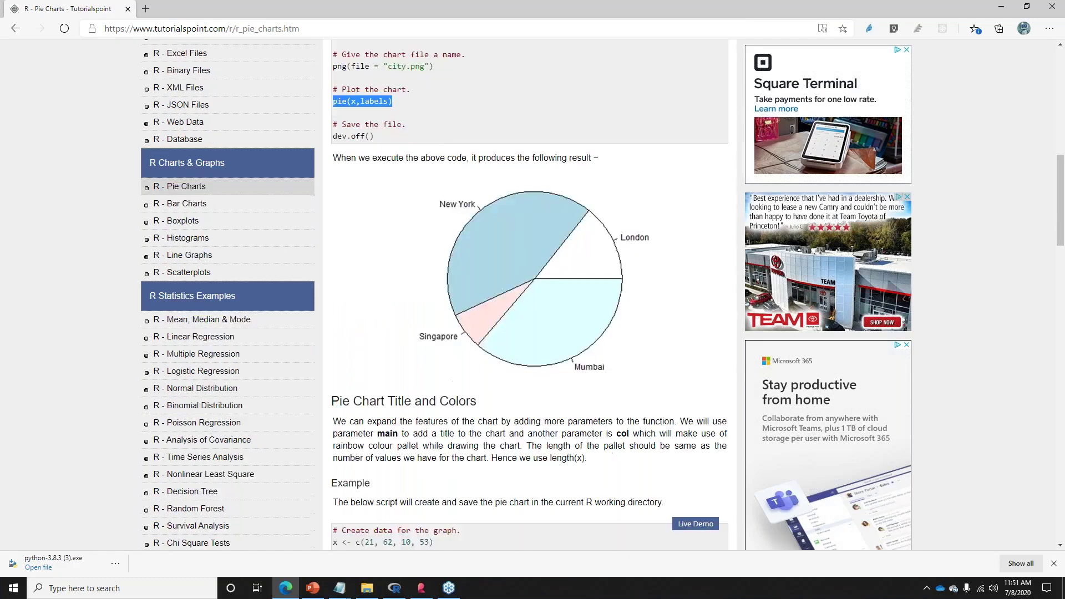
{"action": "scroll", "coordinate": [450, 423], "scroll_direction": "down", "scroll_amount": 3}
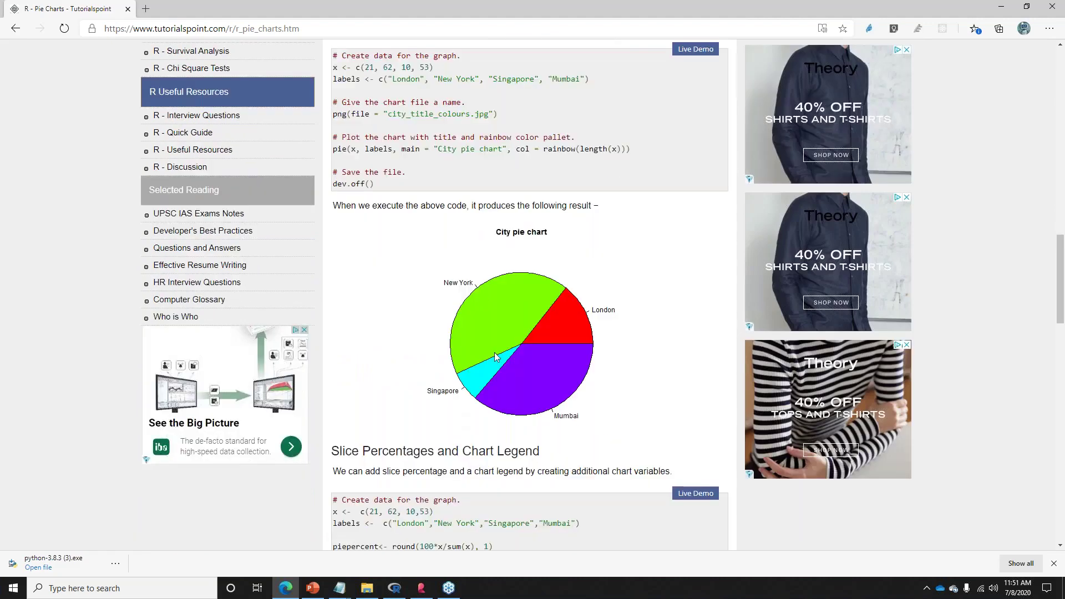
{"action": "scroll", "coordinate": [496, 356], "scroll_direction": "down", "scroll_amount": 10}
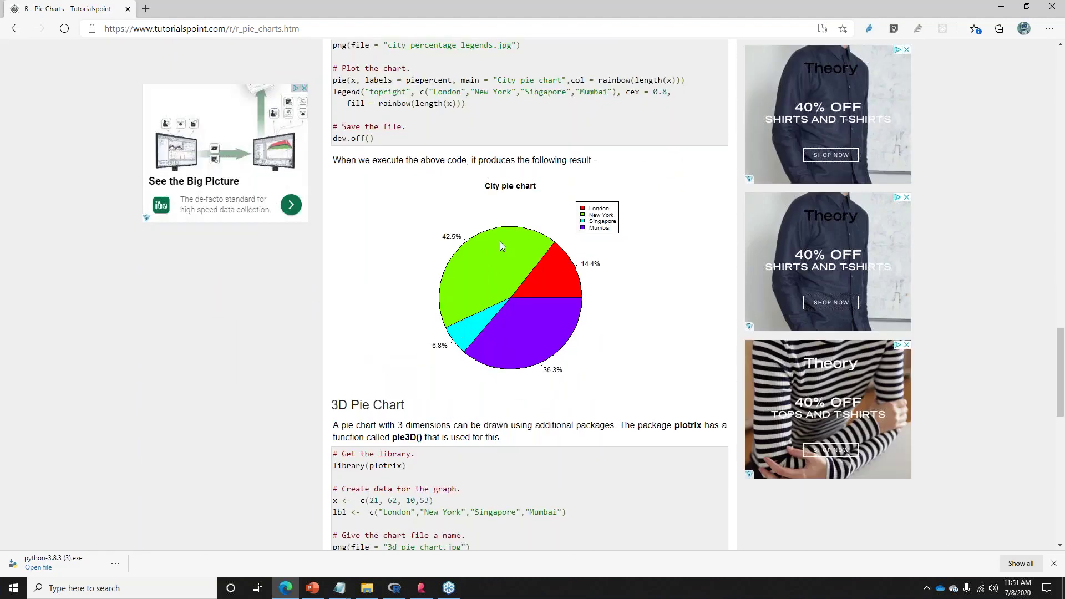
- Examine the 3D Pie Chart example's code and output, highlighting the library(plotrix) line and the plotrix package name
{"action": "scroll", "coordinate": [441, 486], "scroll_direction": "down", "scroll_amount": 8}
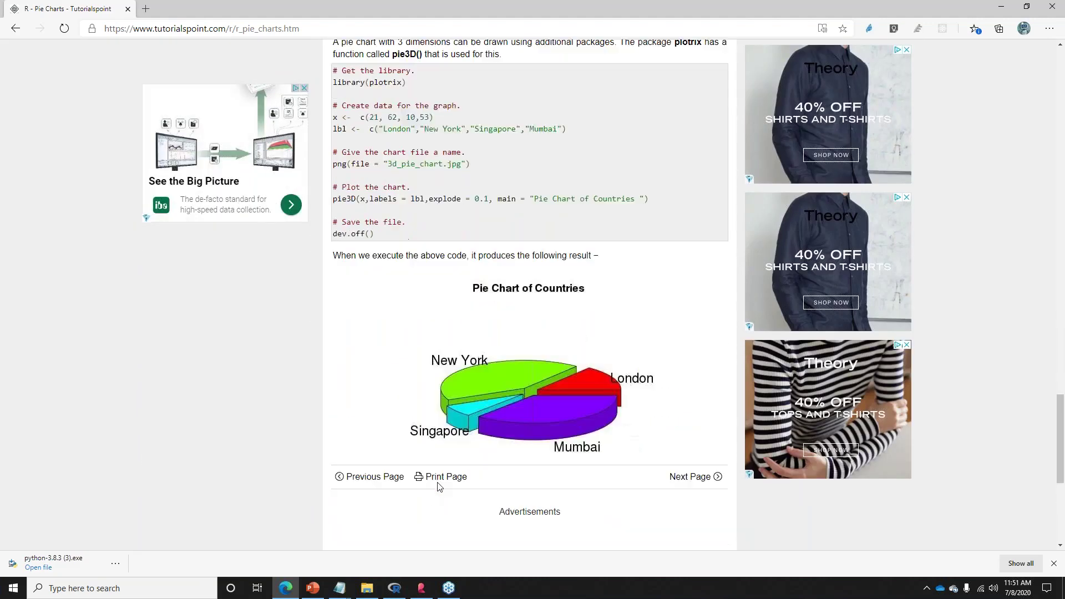
{"action": "scroll", "coordinate": [462, 350], "scroll_direction": "up", "scroll_amount": 3}
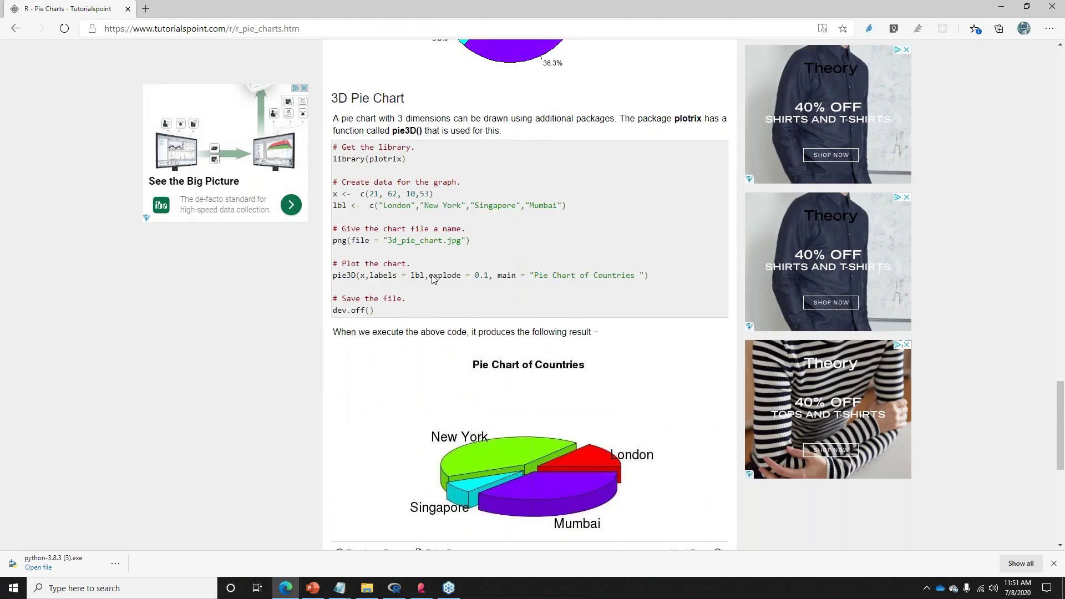
{"action": "left_click_drag", "start_coordinate": [404, 159], "coordinate": [337, 161]}
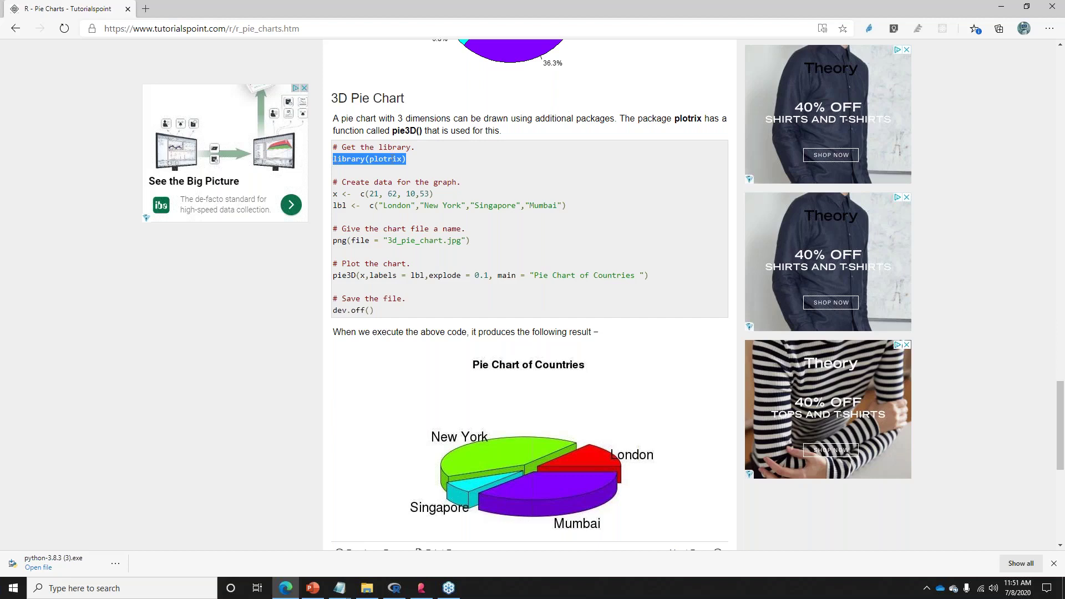
{"action": "double_click", "coordinate": [384, 159]}
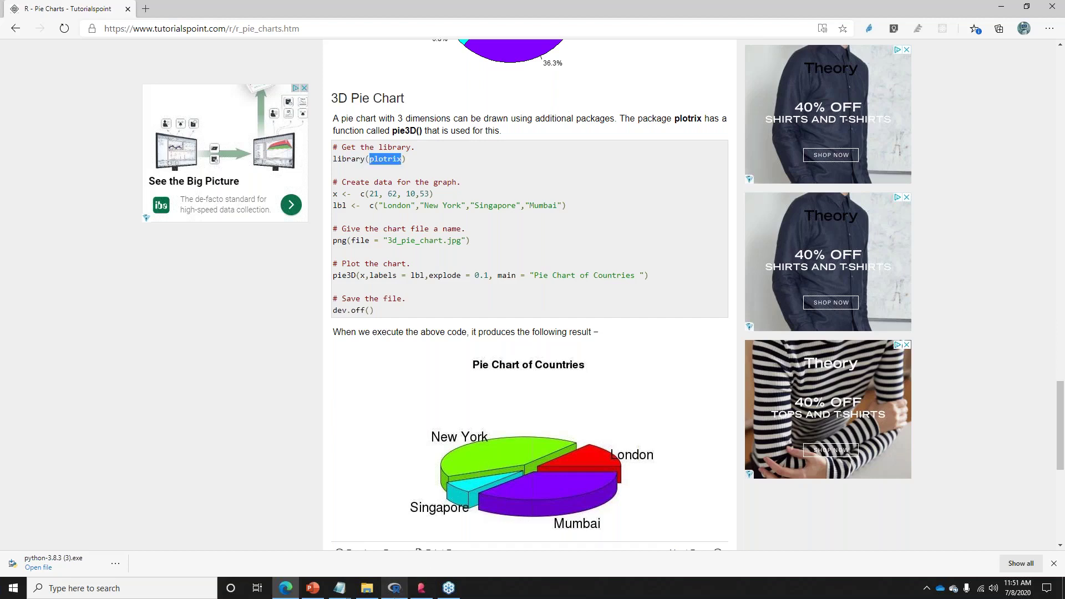
- In File Explorer, go to C:\Program Files\R\R-4.0.2\bin\i386, launch Rgui.exe, and move the R Console nearer the middle of the workspace
{"action": "left_click", "coordinate": [366, 588]}
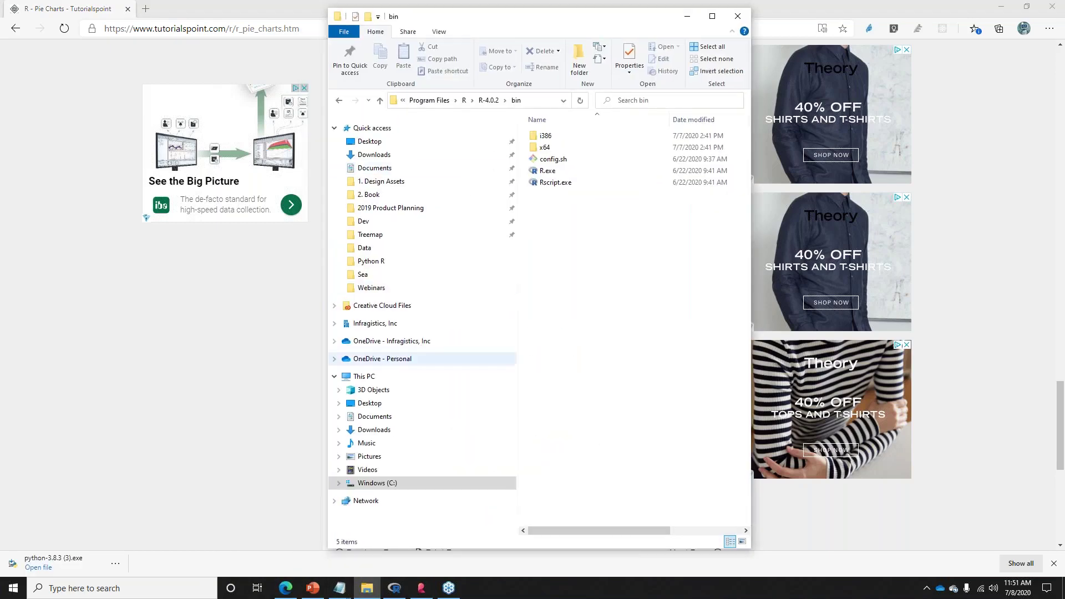
{"action": "left_click", "coordinate": [378, 484]}
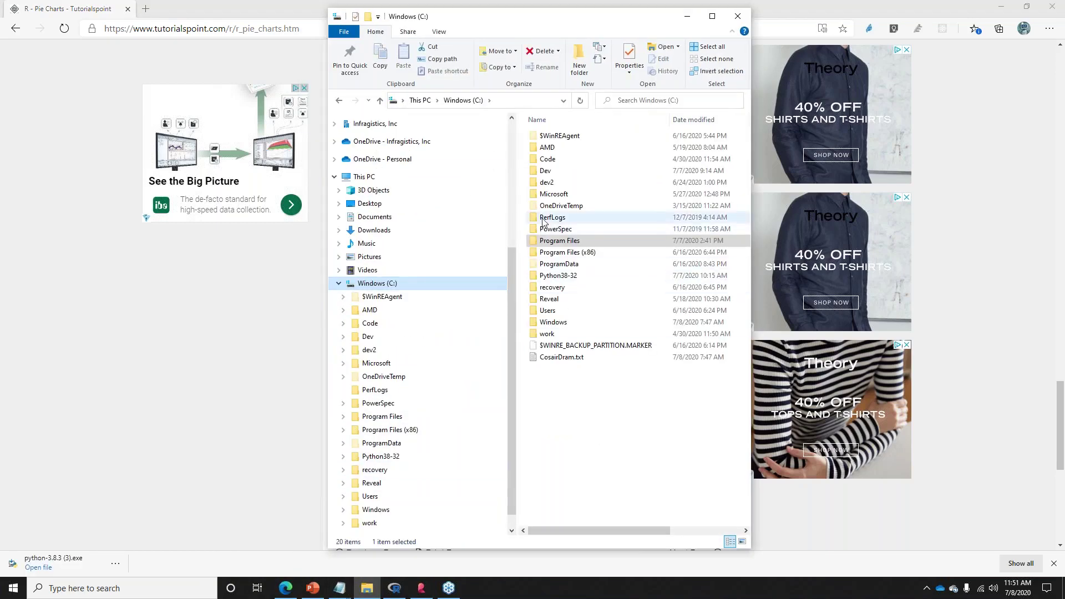
{"action": "double_click", "coordinate": [556, 240]}
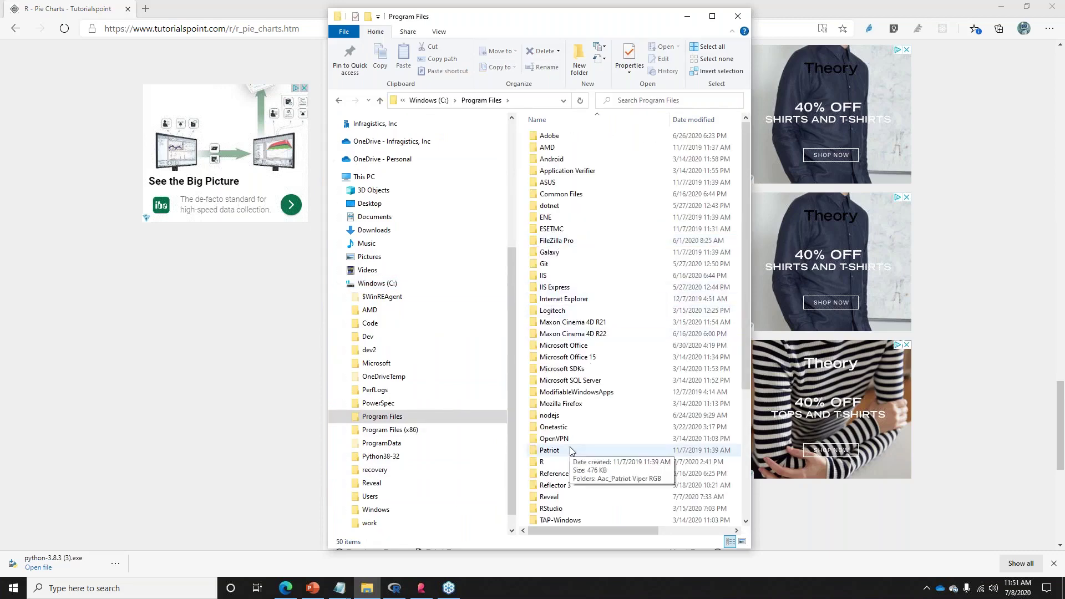
{"action": "double_click", "coordinate": [560, 463]}
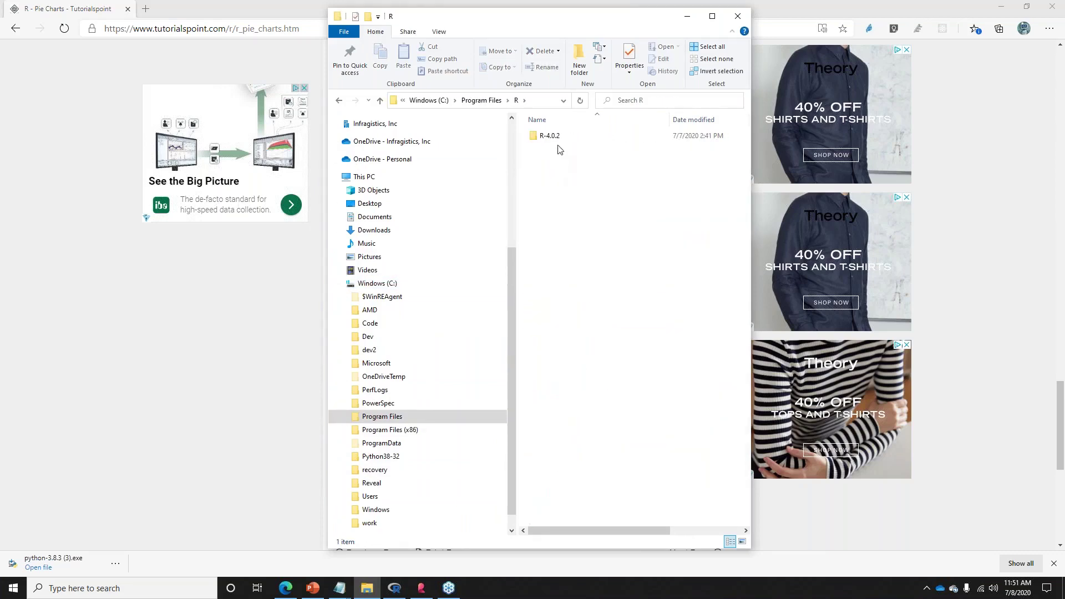
{"action": "double_click", "coordinate": [552, 137]}
{"action": "left_click", "coordinate": [543, 138]}
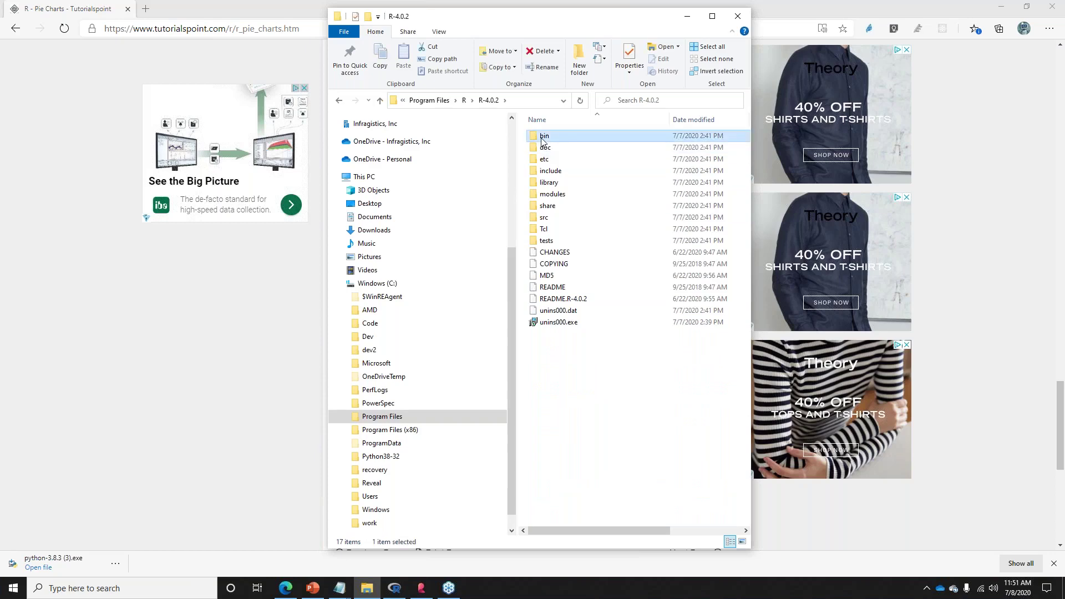
{"action": "double_click", "coordinate": [543, 138]}
{"action": "double_click", "coordinate": [544, 136]}
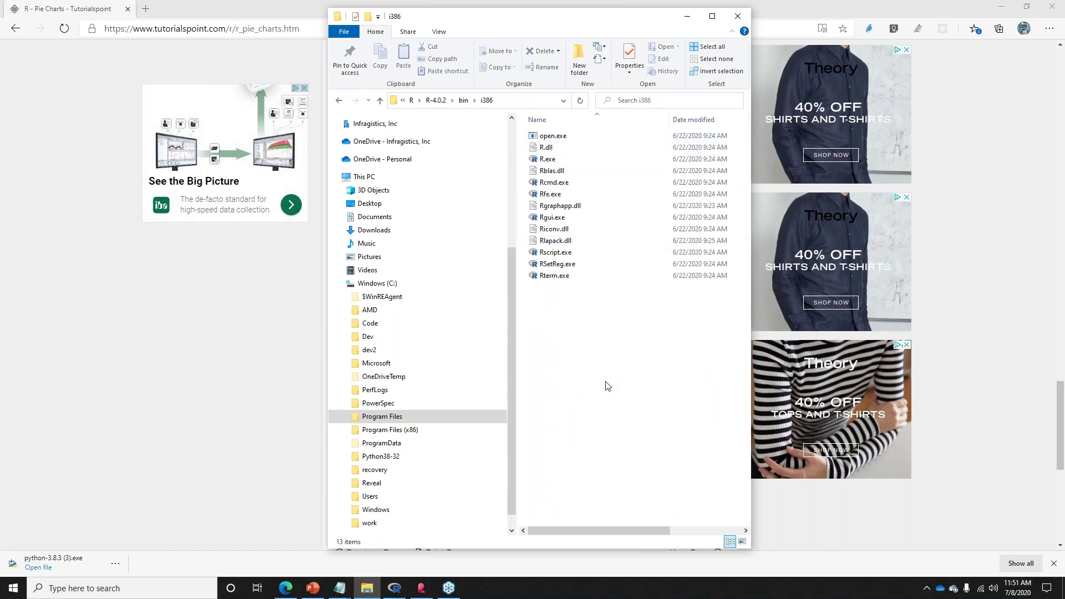
{"action": "double_click", "coordinate": [552, 217]}
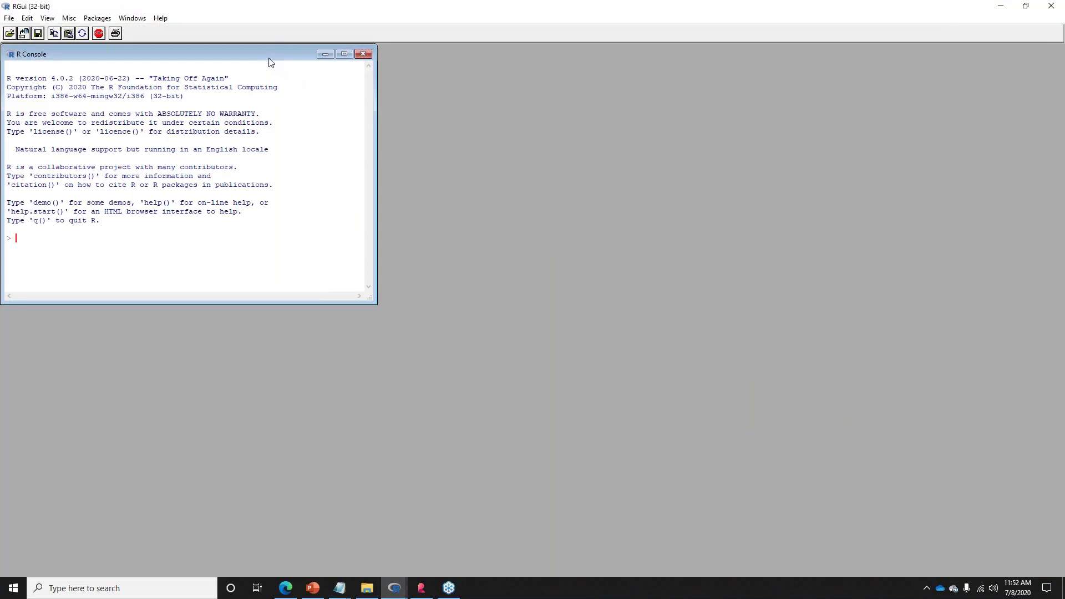
{"action": "left_click_drag", "start_coordinate": [269, 57], "coordinate": [505, 99]}
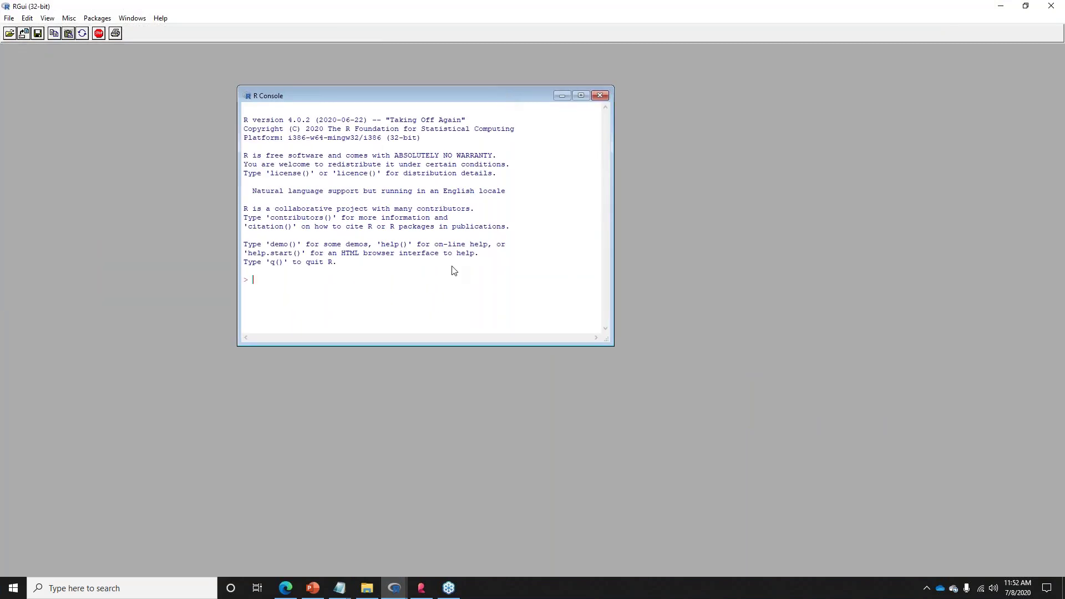
- Run install.packages("plotrix") in the R Console
{"action": "type", "text": "install."}
{"action": "type", "text": "packages"}
{"action": "key", "text": "BackSpace"}
{"action": "type", "text": "\"plotrix\")"}
{"action": "key", "text": "Return"}
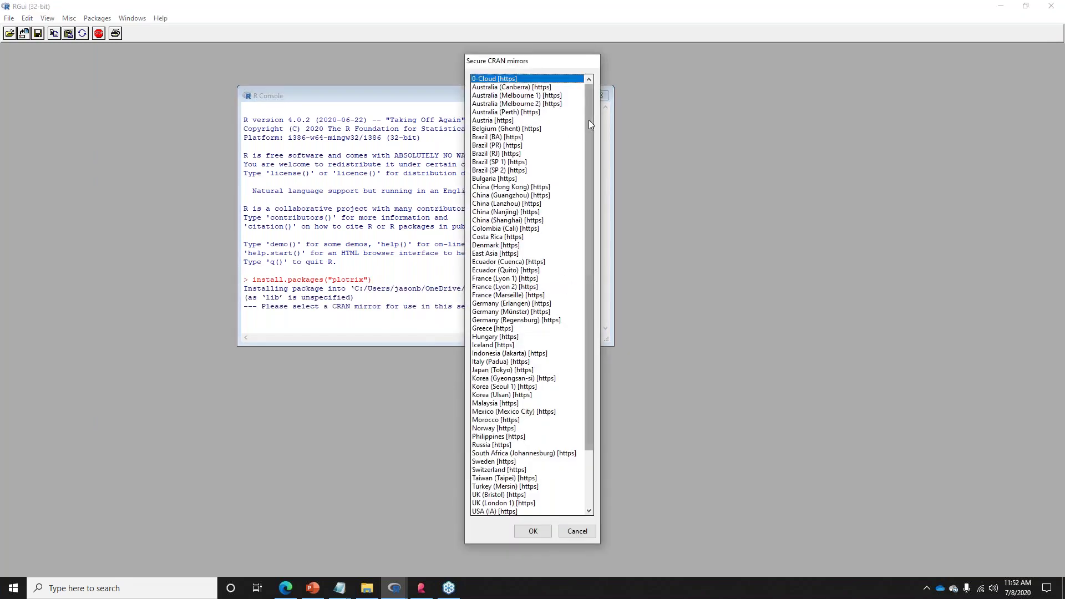
- Choose USA (IA) as the CRAN mirror for the plotrix download and make the R Console taller to show the installation output
{"action": "left_click_drag", "start_coordinate": [588, 120], "coordinate": [588, 175]}
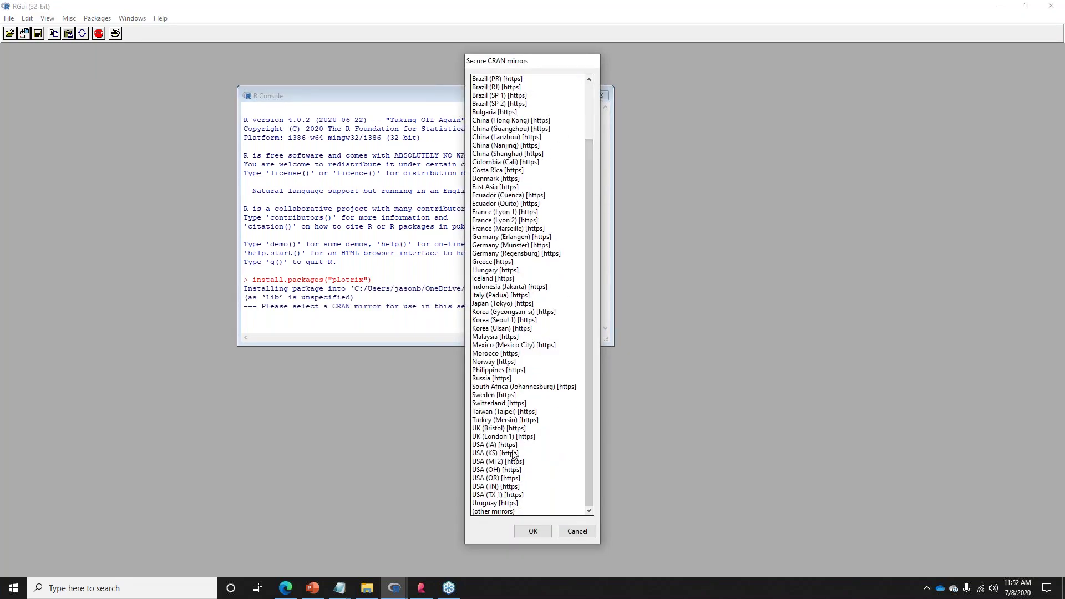
{"action": "left_click", "coordinate": [513, 445]}
{"action": "left_click", "coordinate": [540, 533]}
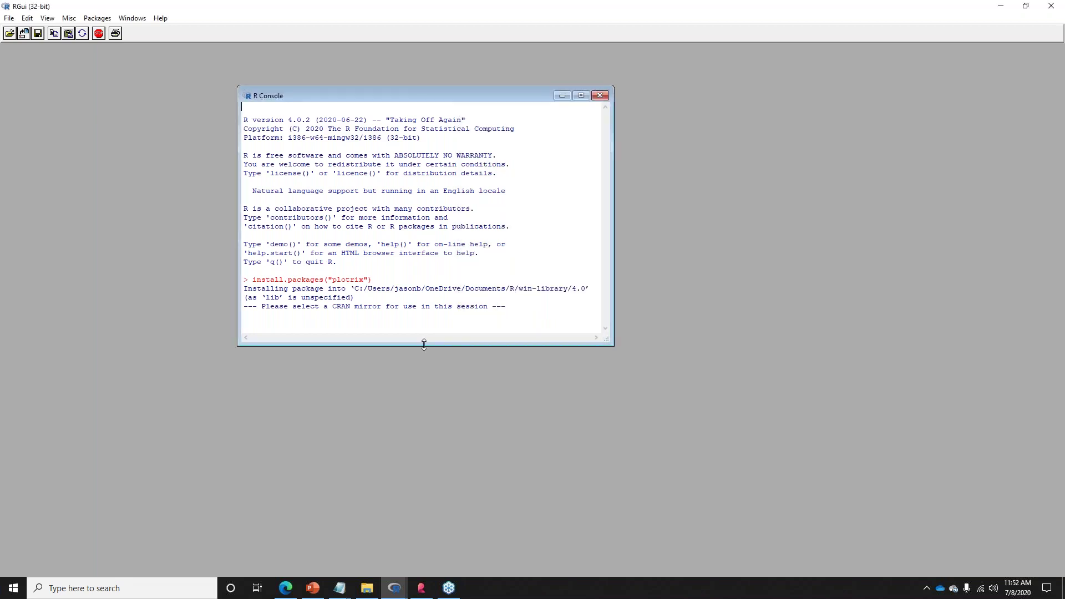
{"action": "left_click_drag", "start_coordinate": [424, 346], "coordinate": [432, 517]}
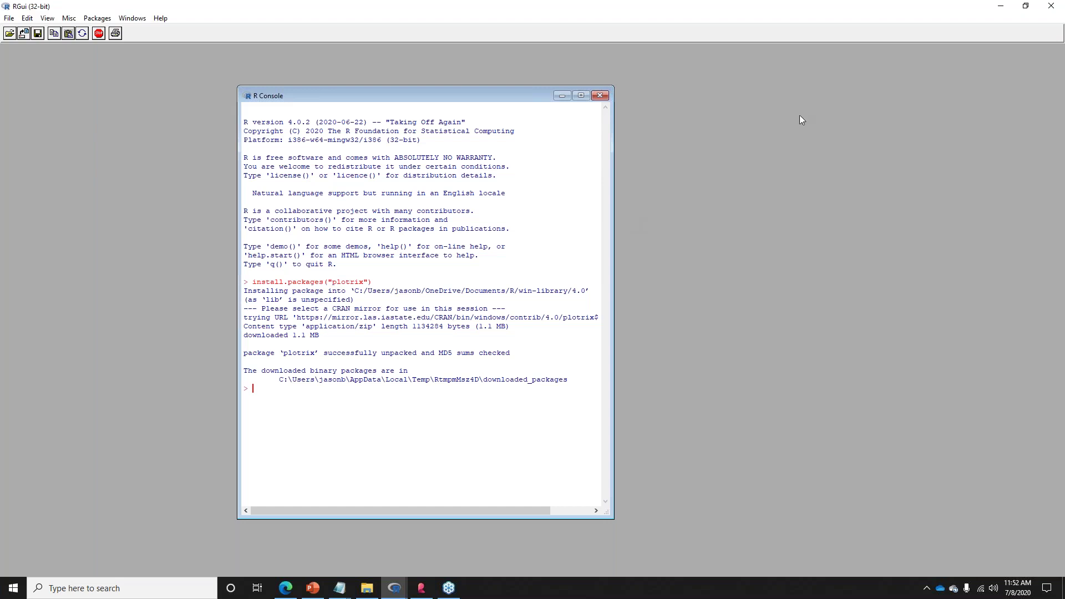
- Minimize RGui and review the slice percentages and legend example's code and chart on the R - Pie Charts page
{"action": "left_click", "coordinate": [997, 7]}
{"action": "scroll", "coordinate": [416, 435], "scroll_direction": "up", "scroll_amount": 6}
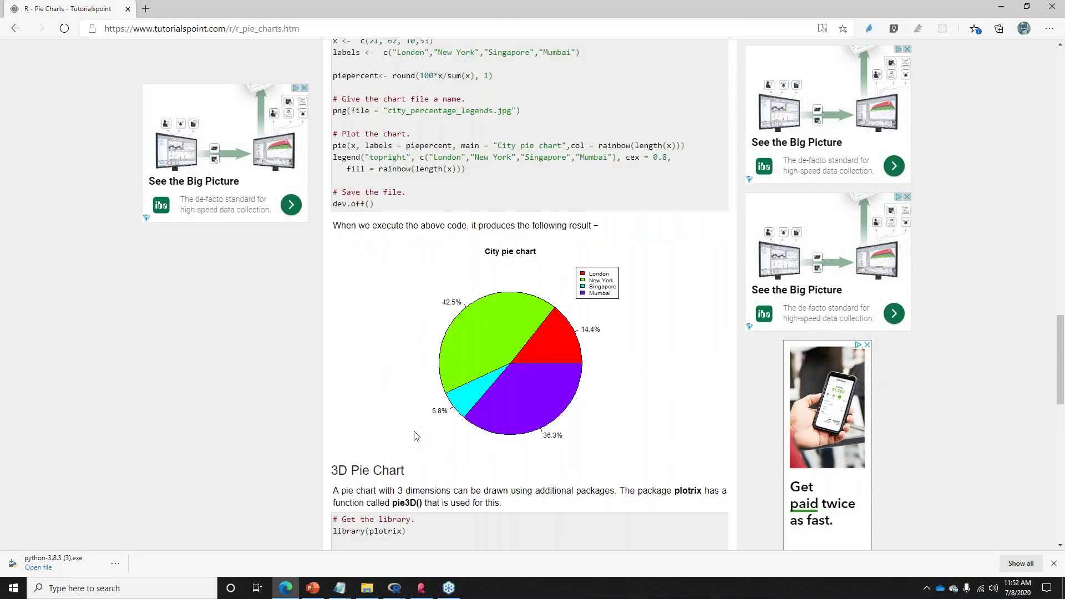
{"action": "scroll", "coordinate": [416, 435], "scroll_direction": "up", "scroll_amount": 4}
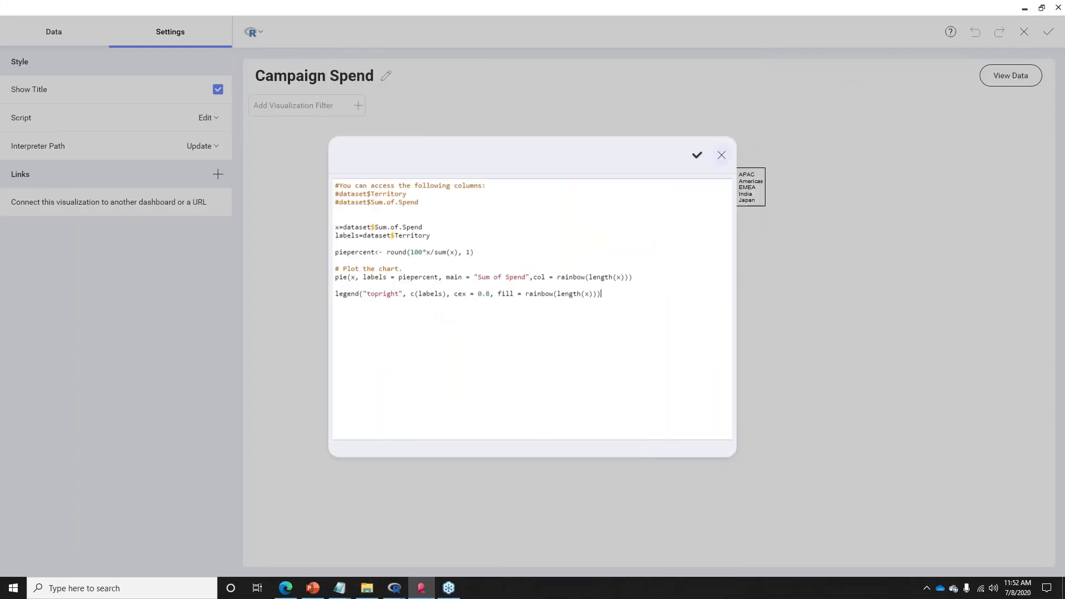
- In Reveal, close the pie chart's script and visualization editor without applying changes, and exit the Pie Charts - R dashboard, discarding unsaved changes
{"action": "left_click", "coordinate": [722, 155]}
{"action": "left_click", "coordinate": [1025, 32]}
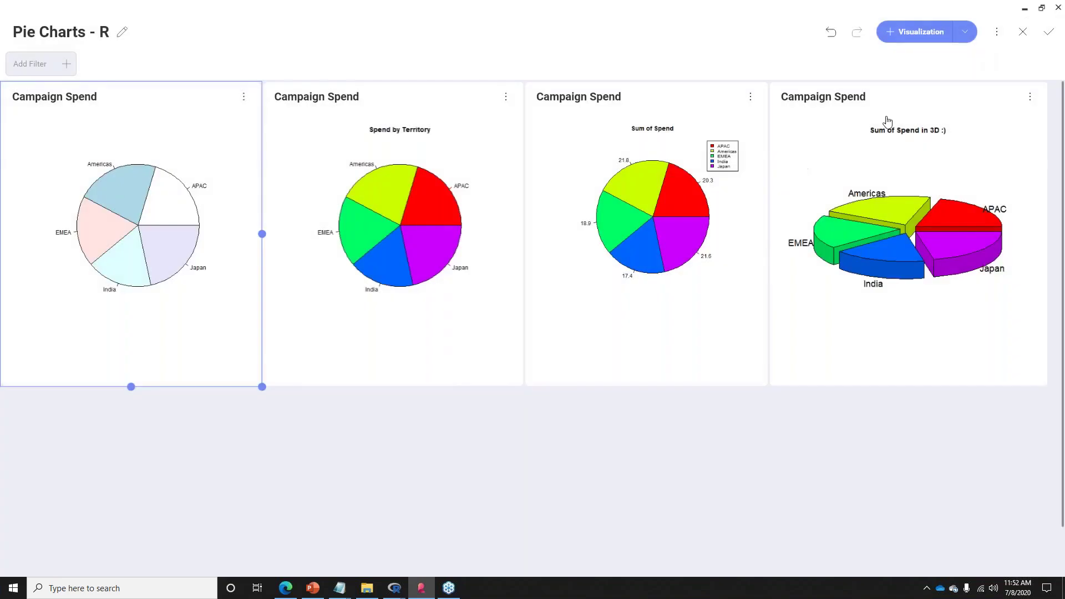
{"action": "left_click", "coordinate": [1022, 31]}
{"action": "left_click", "coordinate": [494, 323]}
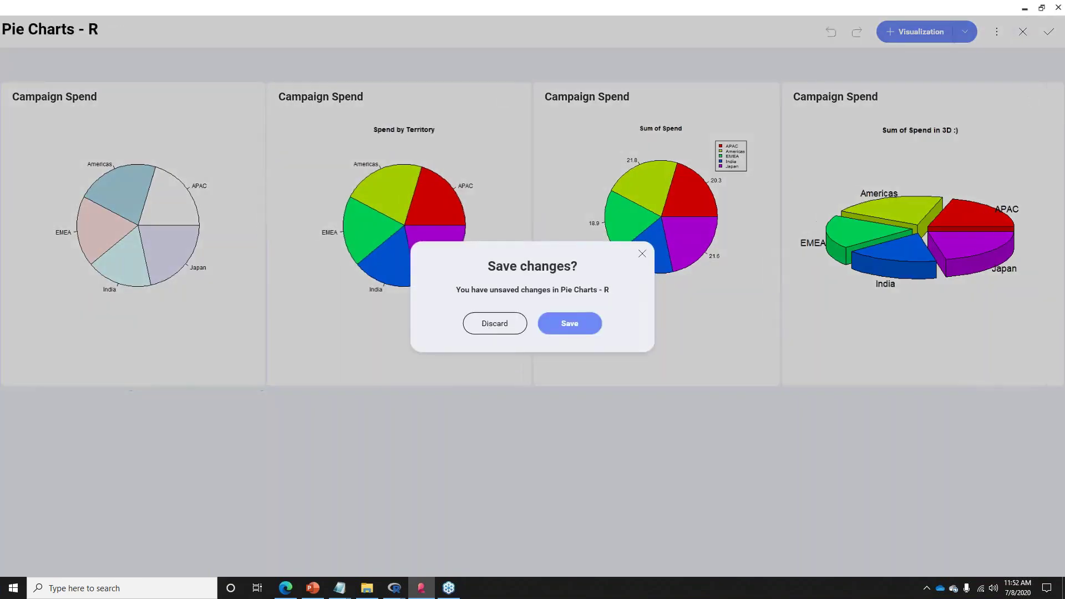
{"action": "left_click", "coordinate": [1044, 32]}
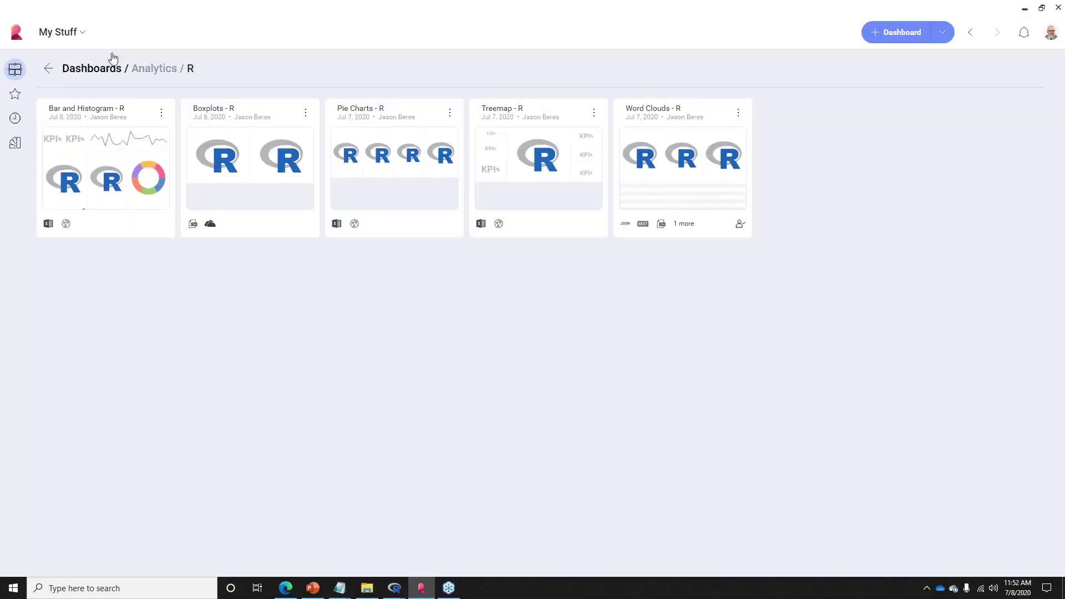
- Open the Boxplots - R dashboard in edit mode and open its first Mileage per Number of Cylinders visualization for editing
{"action": "left_click", "coordinate": [136, 210]}
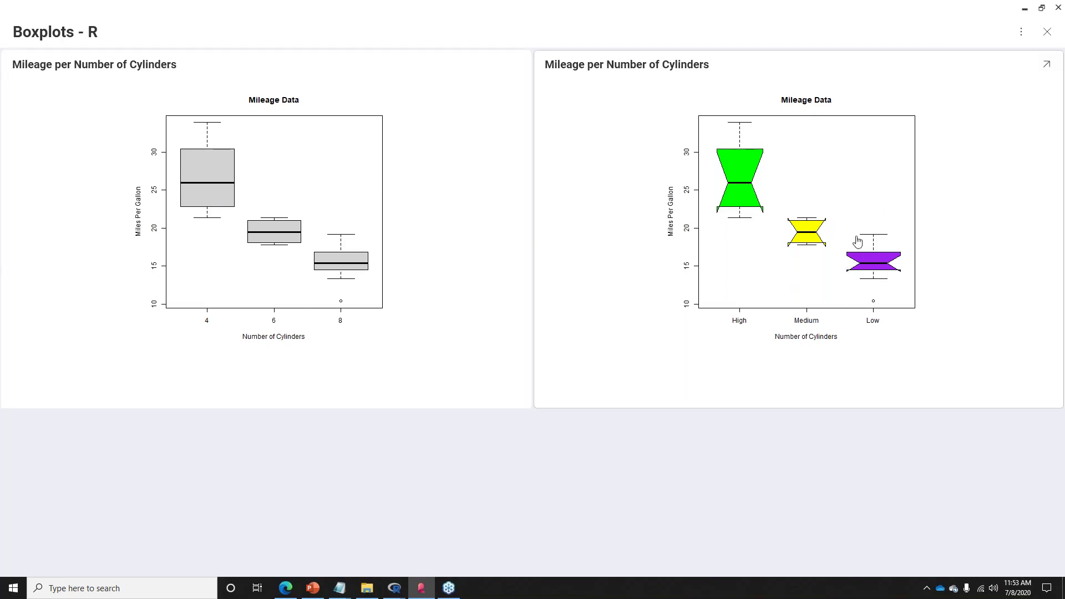
{"action": "left_click", "coordinate": [1021, 31]}
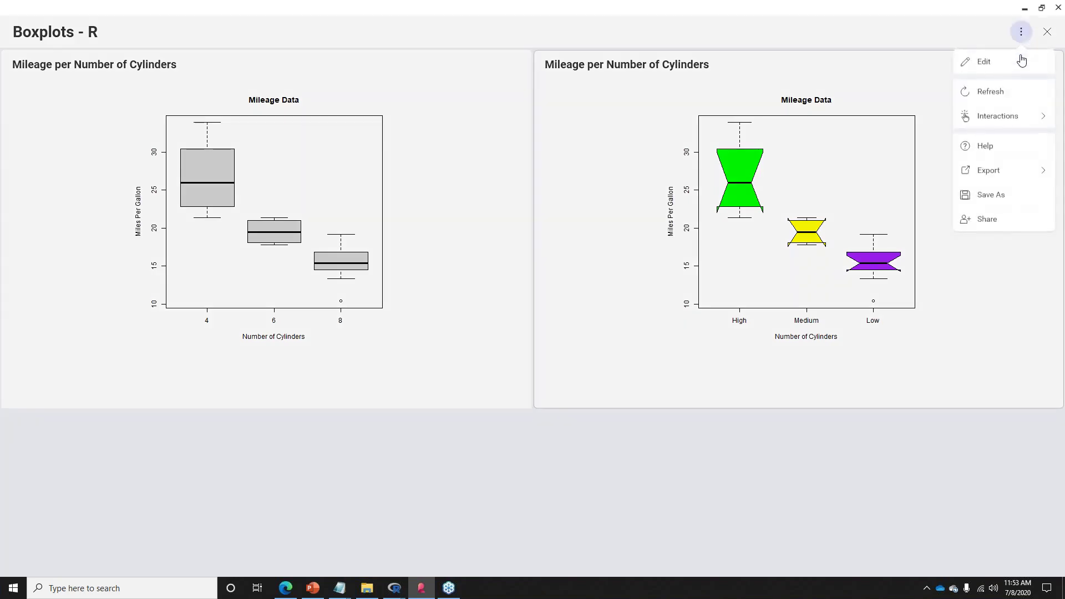
{"action": "left_click", "coordinate": [1022, 59]}
{"action": "left_click", "coordinate": [505, 97]}
{"action": "left_click", "coordinate": [491, 124]}
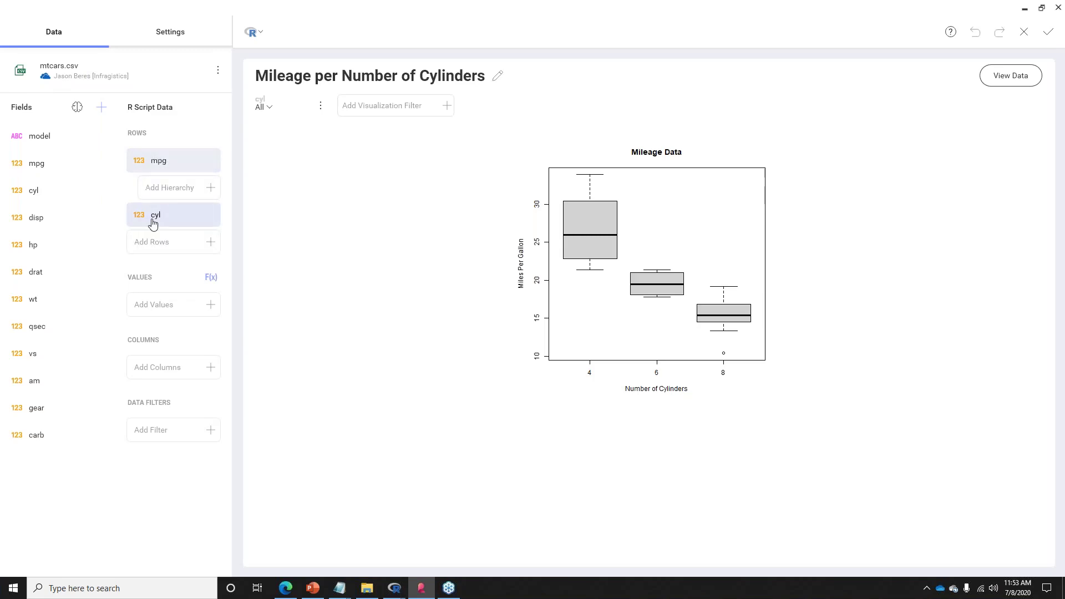
- Open the visualization's R script and examine the boxplot call's mpg ~ cyl formula, dataset argument and xlab label
{"action": "left_click", "coordinate": [171, 31]}
{"action": "left_click", "coordinate": [205, 117]}
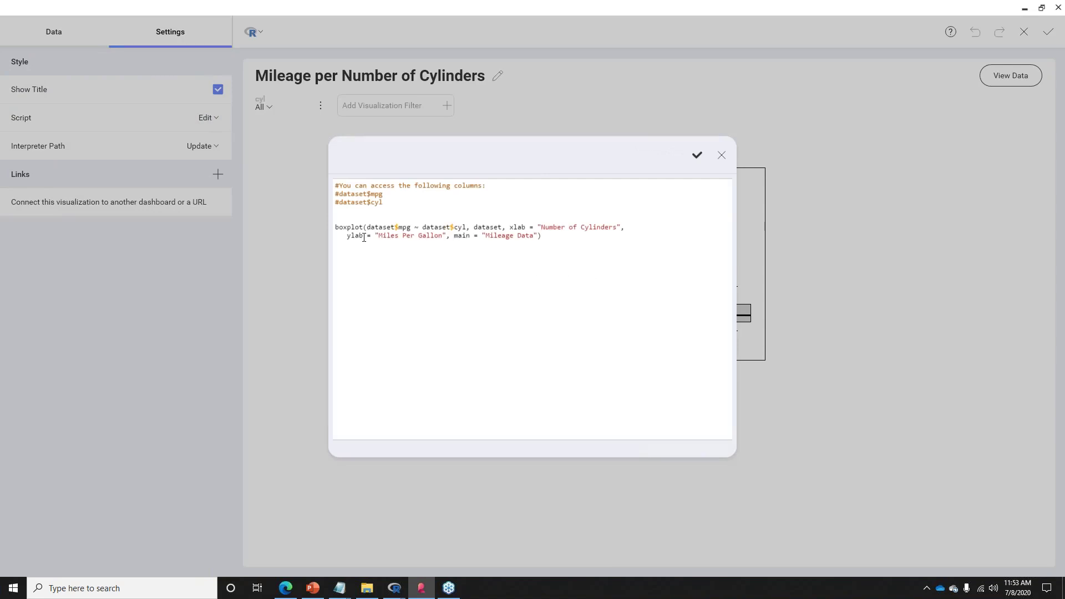
{"action": "left_click_drag", "start_coordinate": [367, 227], "coordinate": [465, 224]}
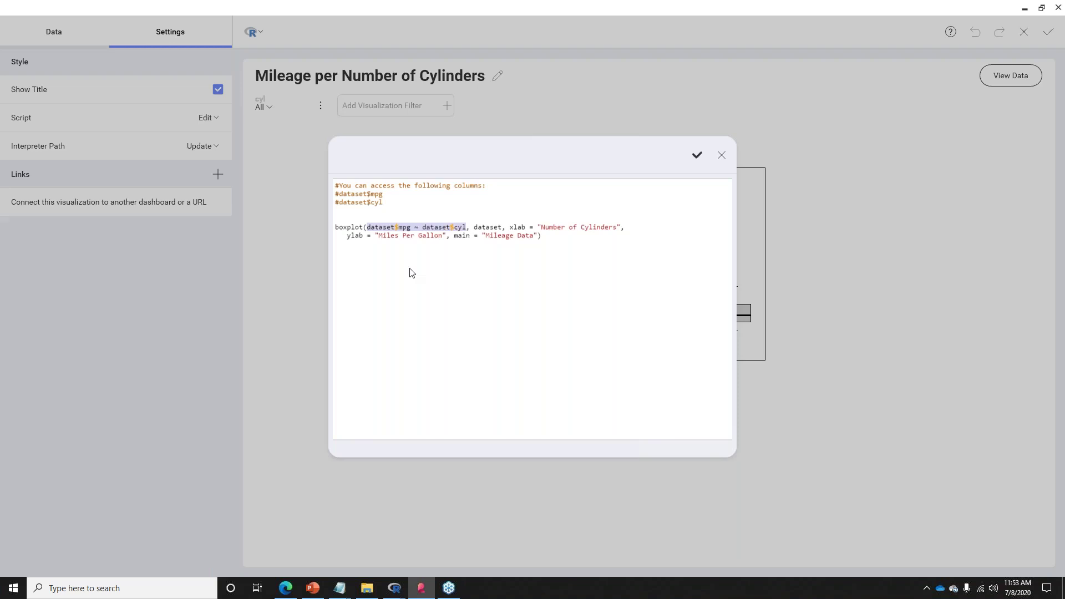
{"action": "double_click", "coordinate": [490, 226]}
{"action": "left_click_drag", "start_coordinate": [509, 227], "coordinate": [632, 226]}
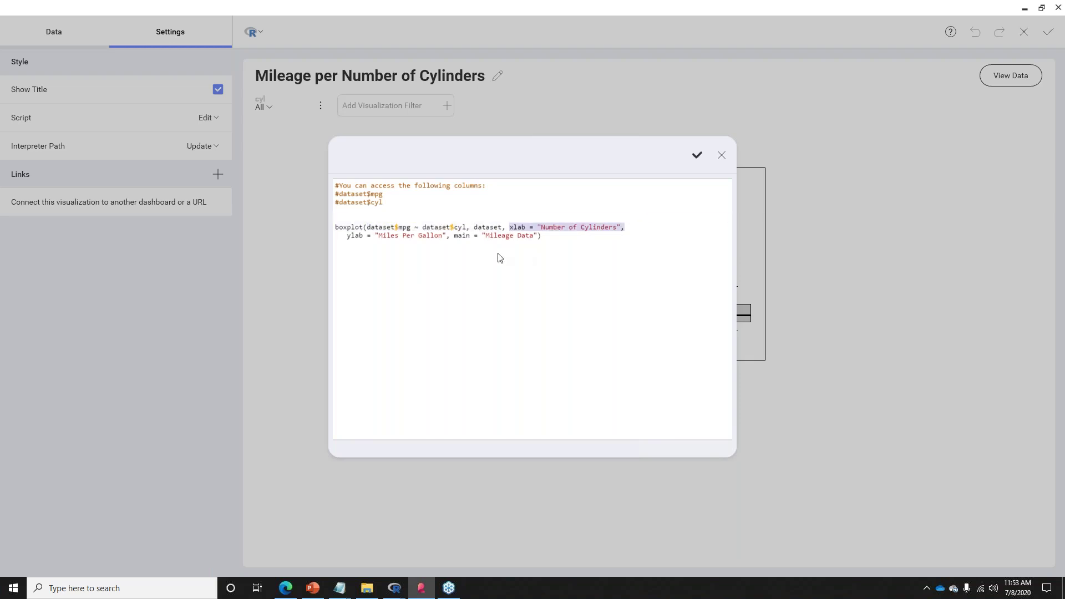
- Close the script and visualization editor without applying changes, and save the Boxplots - R dashboard
{"action": "left_click", "coordinate": [721, 154]}
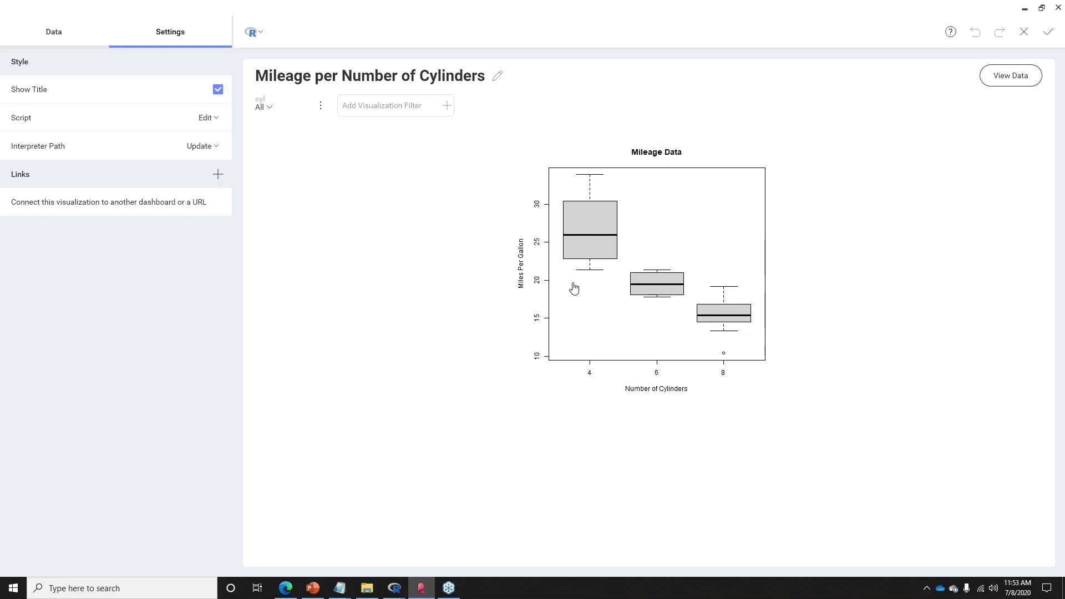
{"action": "left_click", "coordinate": [1024, 34]}
{"action": "left_click", "coordinate": [1049, 32]}
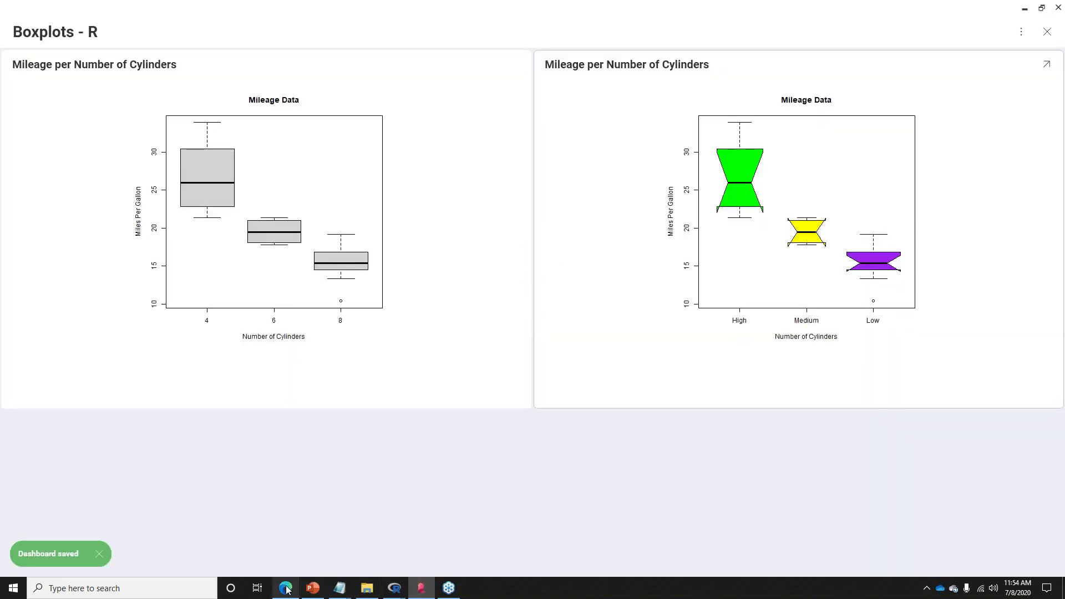
- Switch to the PowerPoint presentation on using R and Python in Reveal, at its Wrap Up slide
{"action": "mouse_move", "coordinate": [312, 587]}
{"action": "left_click", "coordinate": [320, 554]}
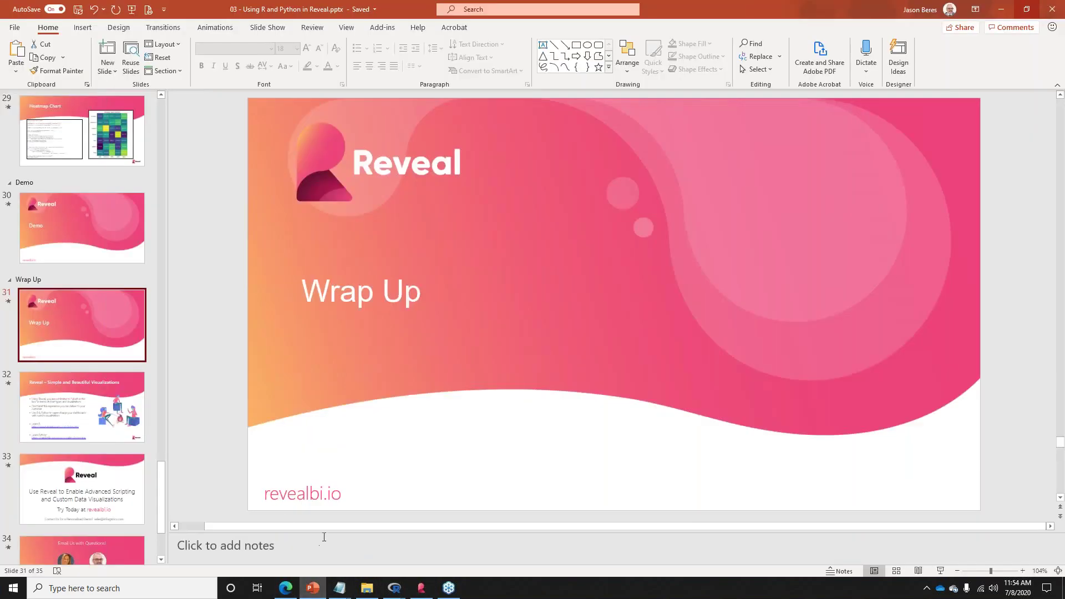